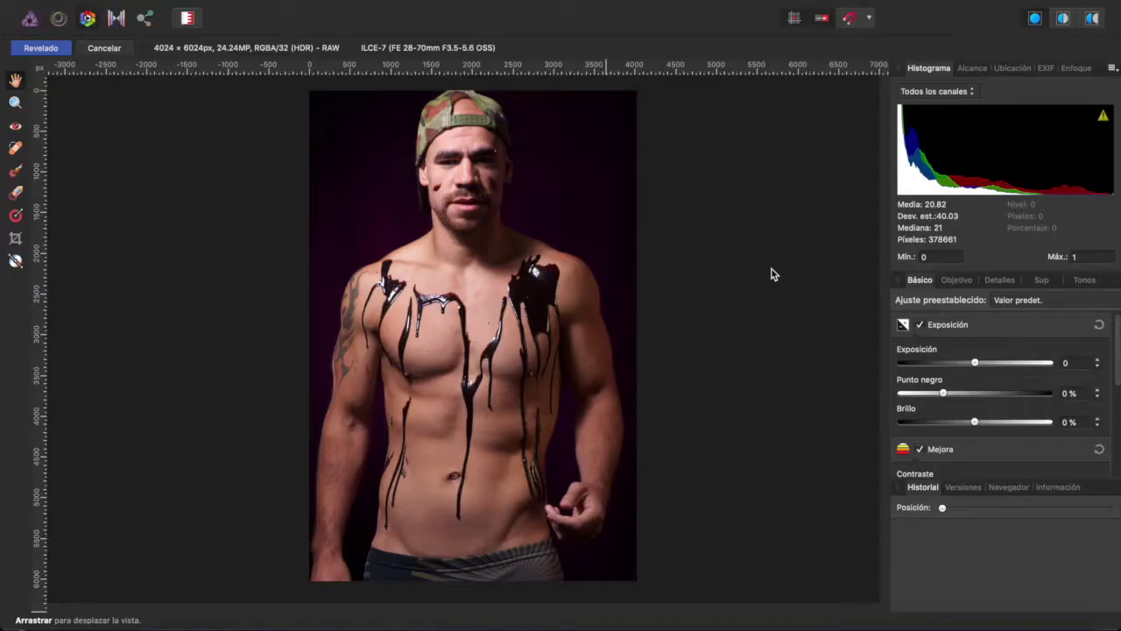
Step: Enable lens corrections: vignette reduction, defringing and chromatic aberration reduction
click(956, 280)
scroll(1083, 394, down, 3)
click(921, 457)
click(921, 409)
click(920, 385)
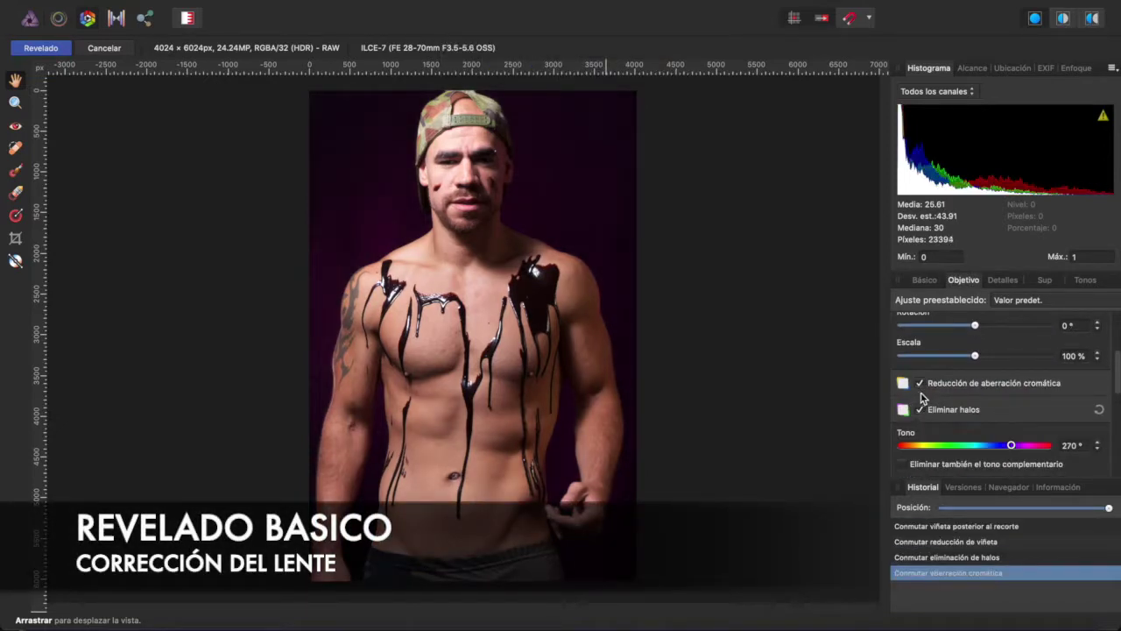
Step: Raise exposure to 0.3, lower the black point to -3% and reduce brightness slightly
click(921, 280)
click(1099, 360)
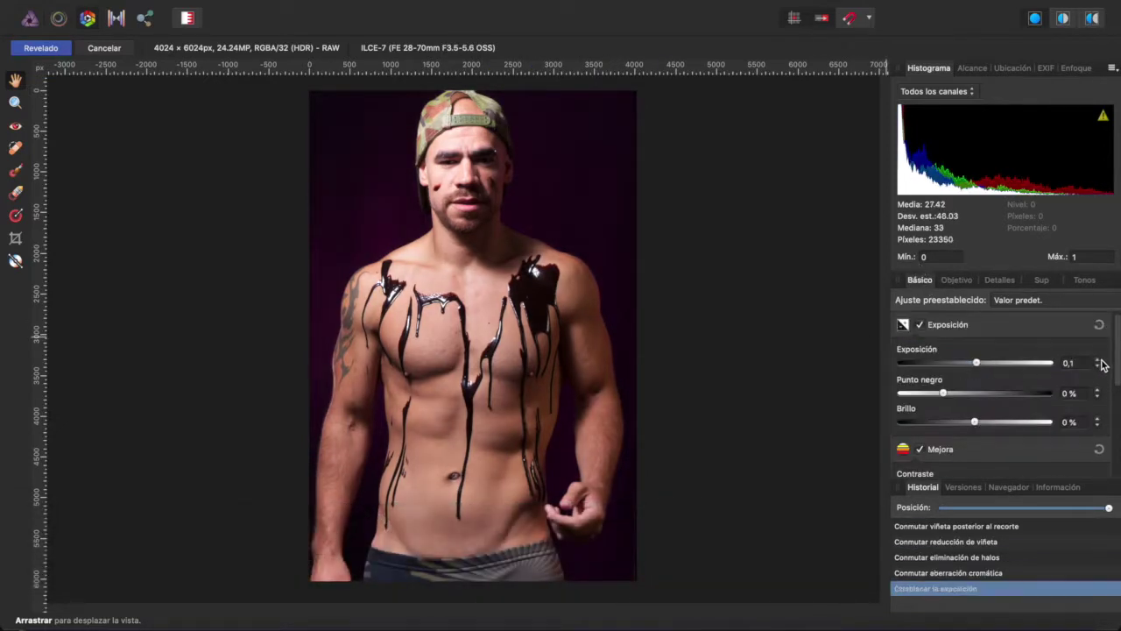
click(1099, 360)
click(1097, 395)
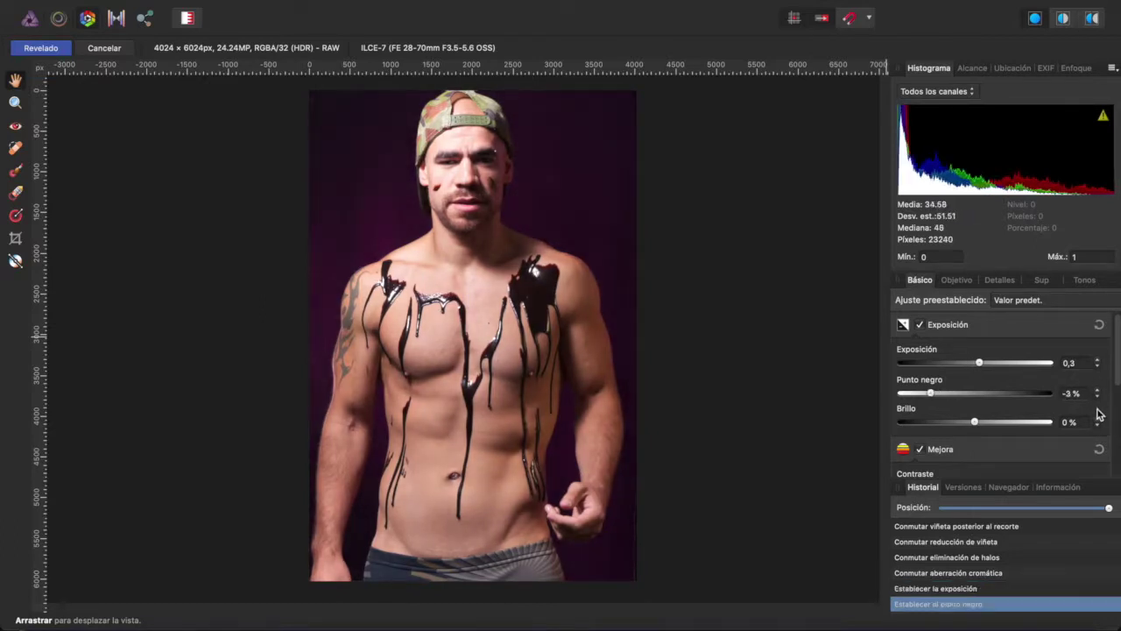
click(1097, 425)
Step: Set contrast 4% and clarity 6%, and enable shadows & highlights with highlights -66%
scroll(1099, 429, down, 2)
click(1097, 409)
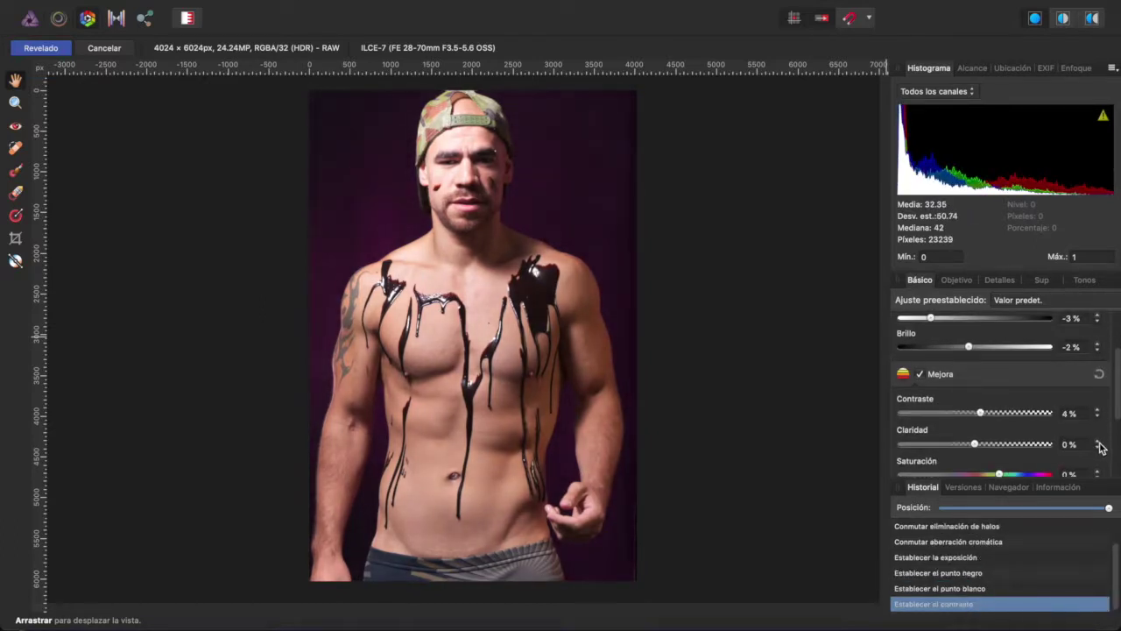
click(1097, 442)
scroll(1115, 462, down, 3)
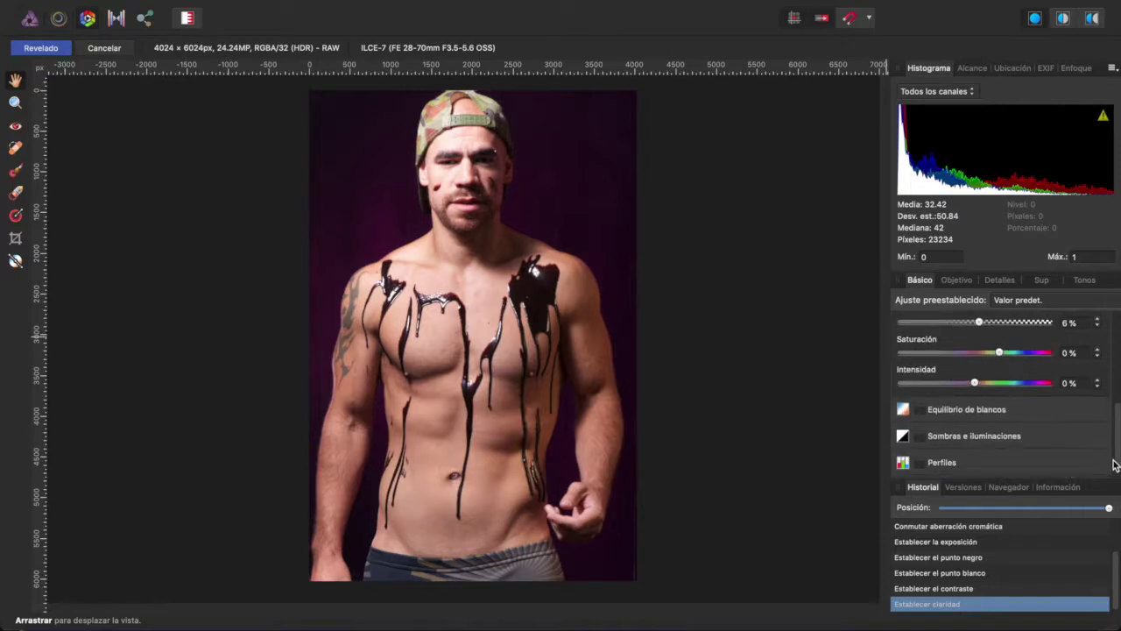
click(1003, 433)
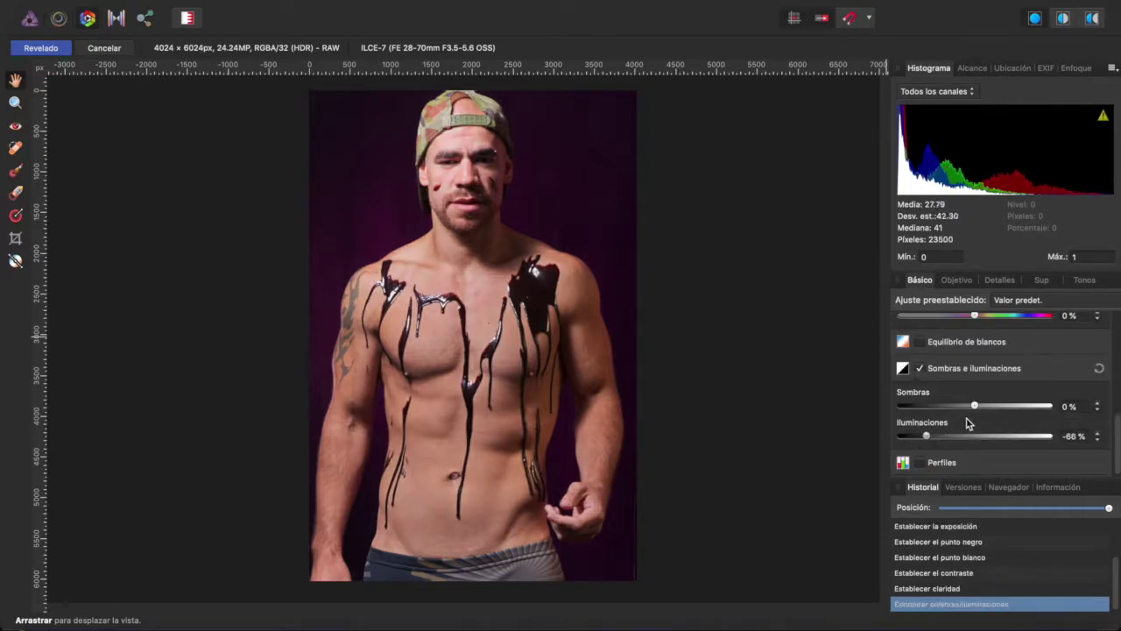
Step: Add detail refinement with 57% radius and 28% amount, then develop the photo
click(1001, 281)
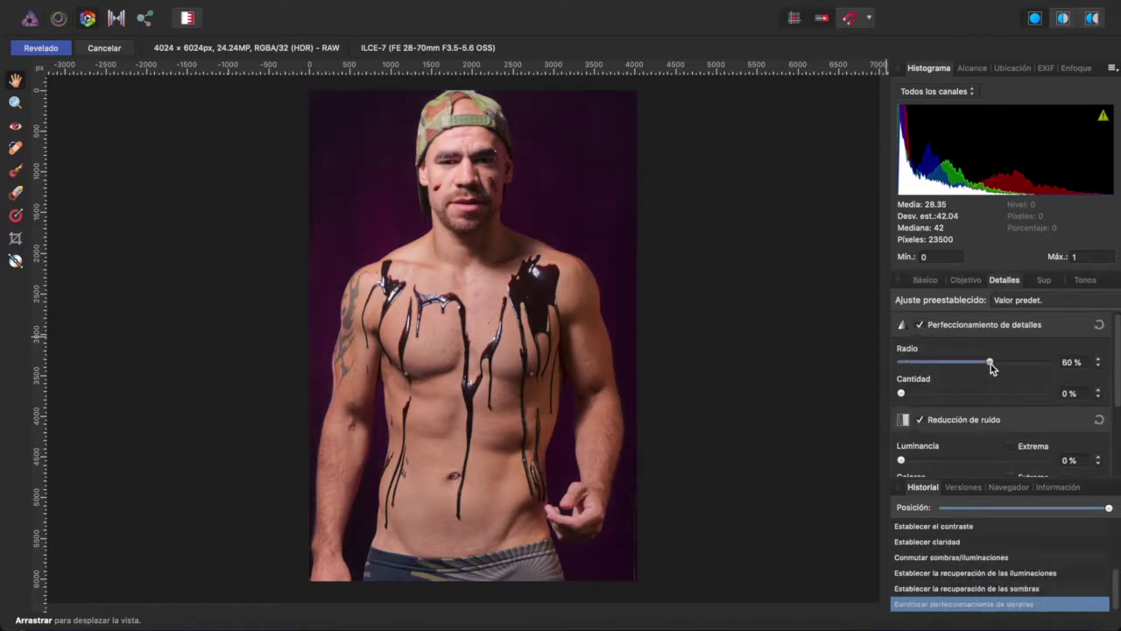
drag(989, 367, 949, 395)
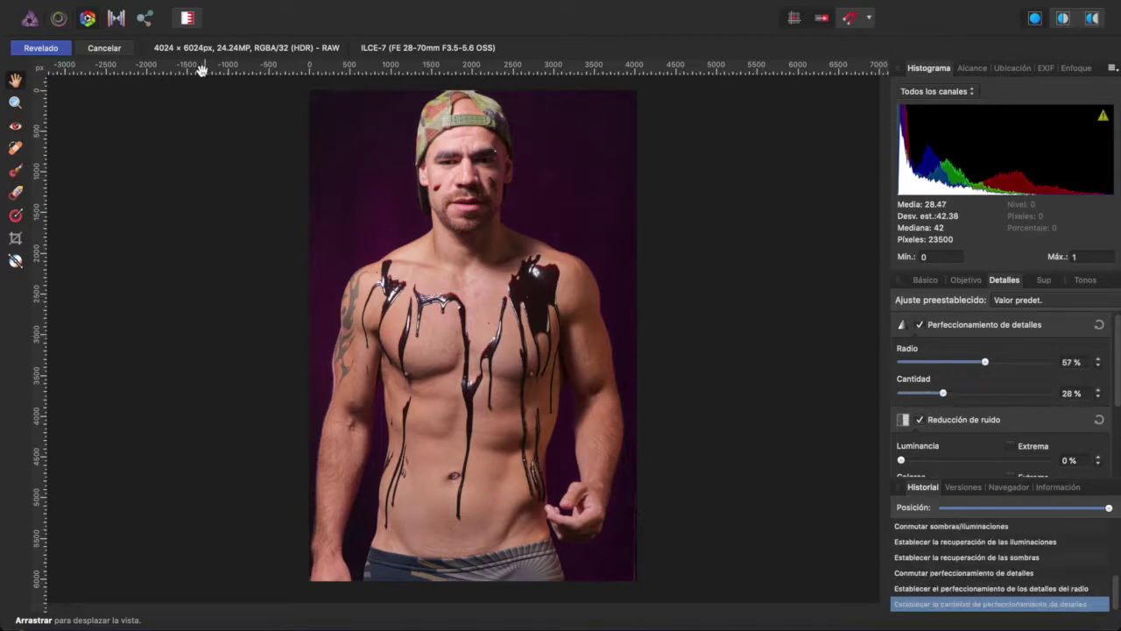
click(41, 49)
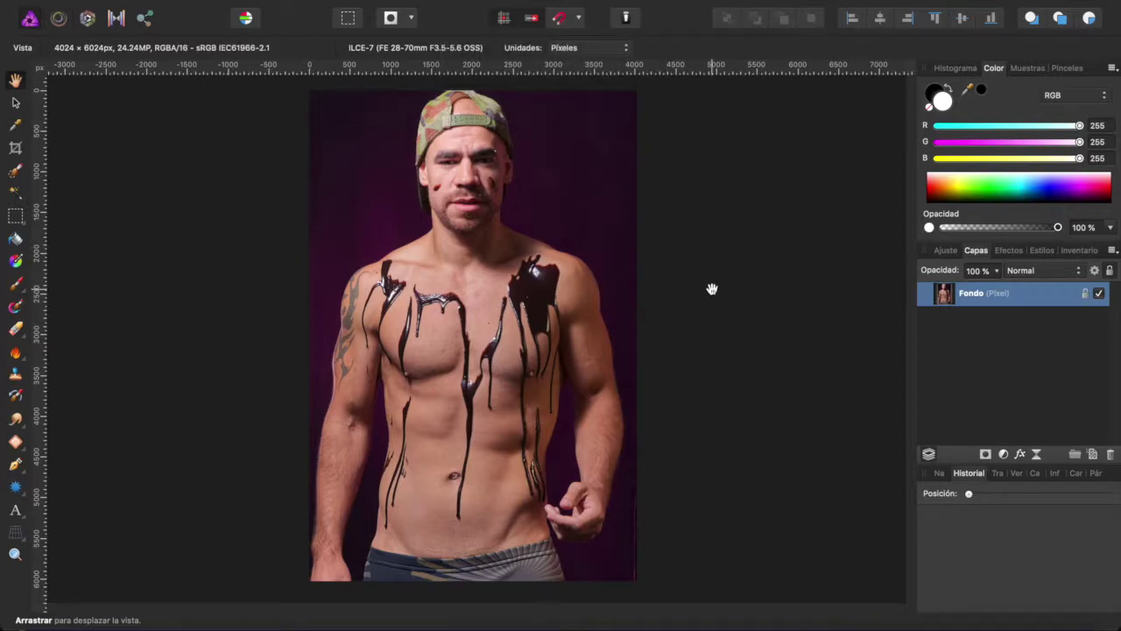
Step: Zoom in and inpaint the light streak on the right edge with a 220 px brush
scroll(633, 570, up, 3)
scroll(636, 479, up, 3)
scroll(596, 452, up, 1)
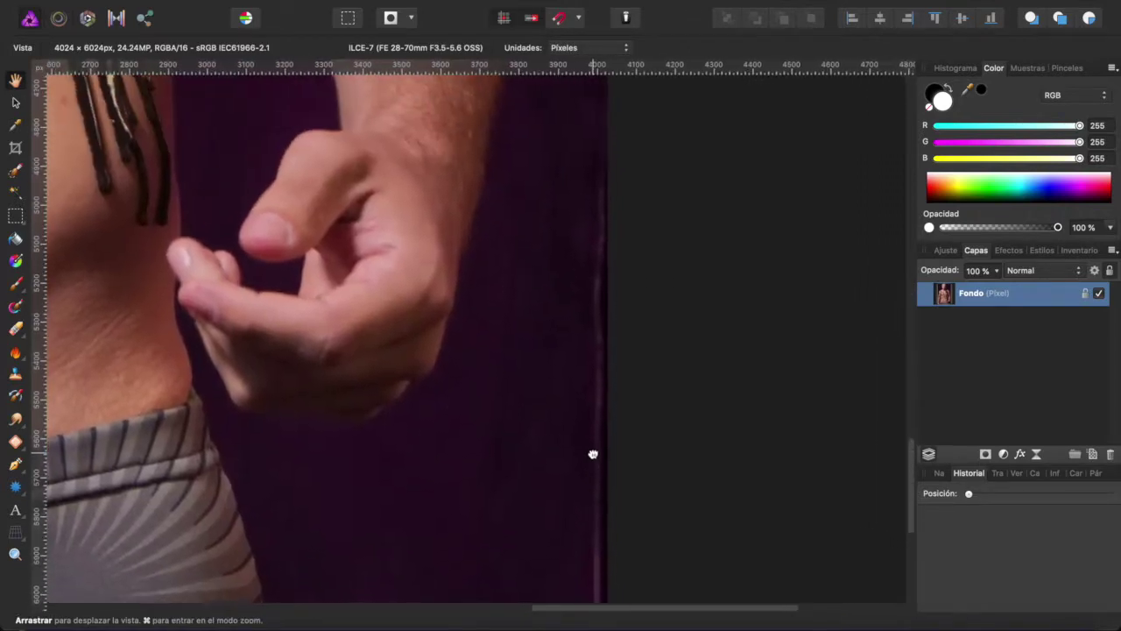
drag(15, 441, 87, 500)
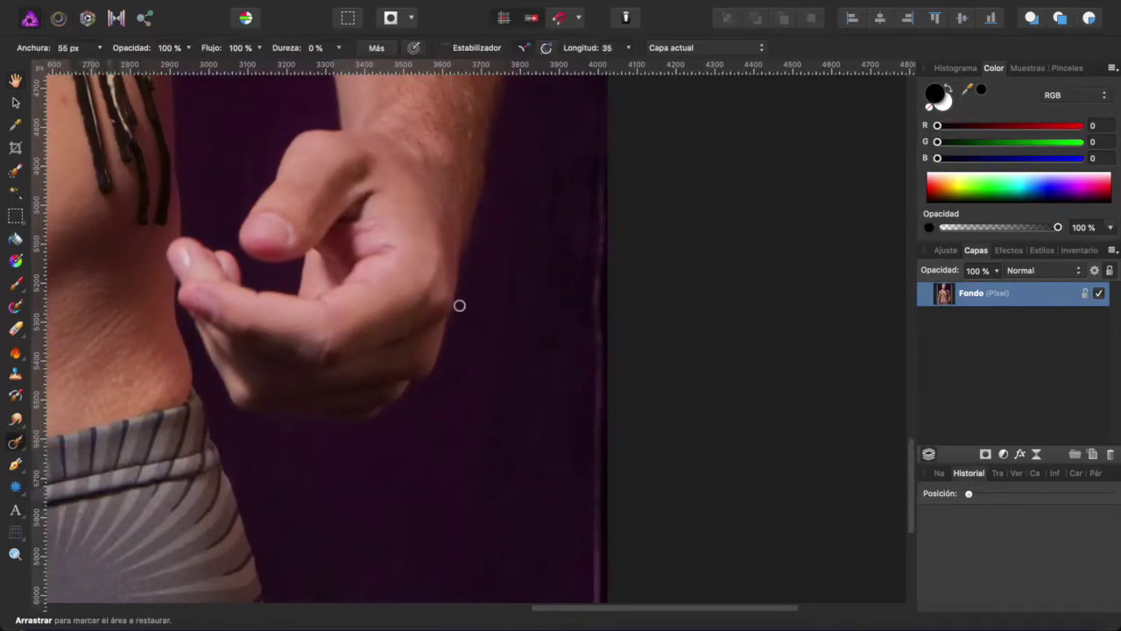
drag(121, 72, 124, 72)
drag(605, 180, 599, 590)
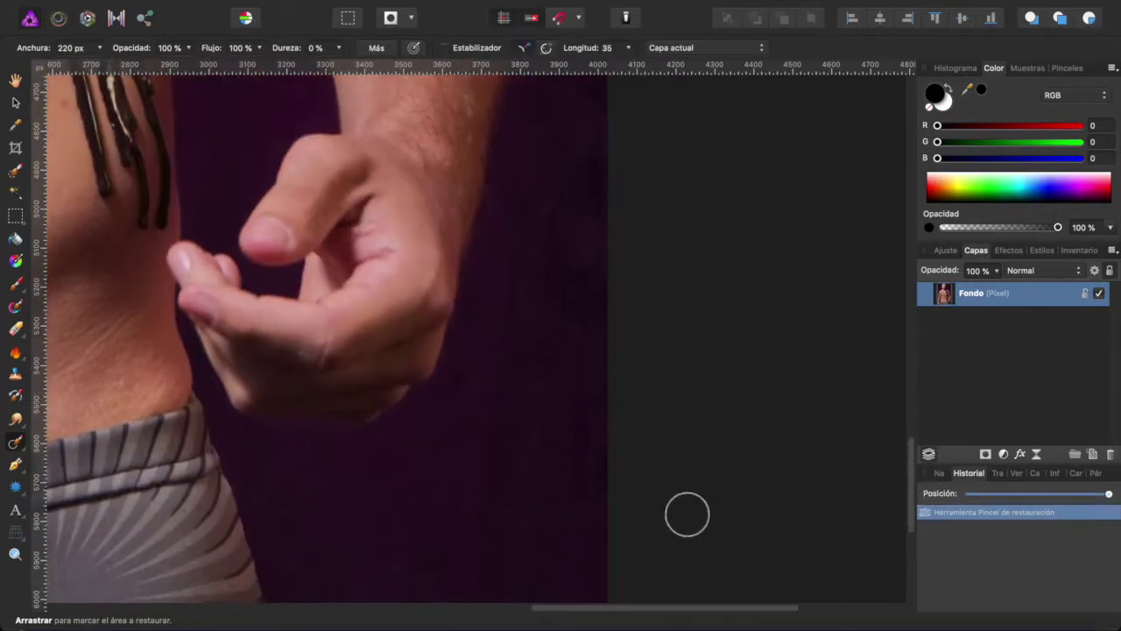
click(541, 443)
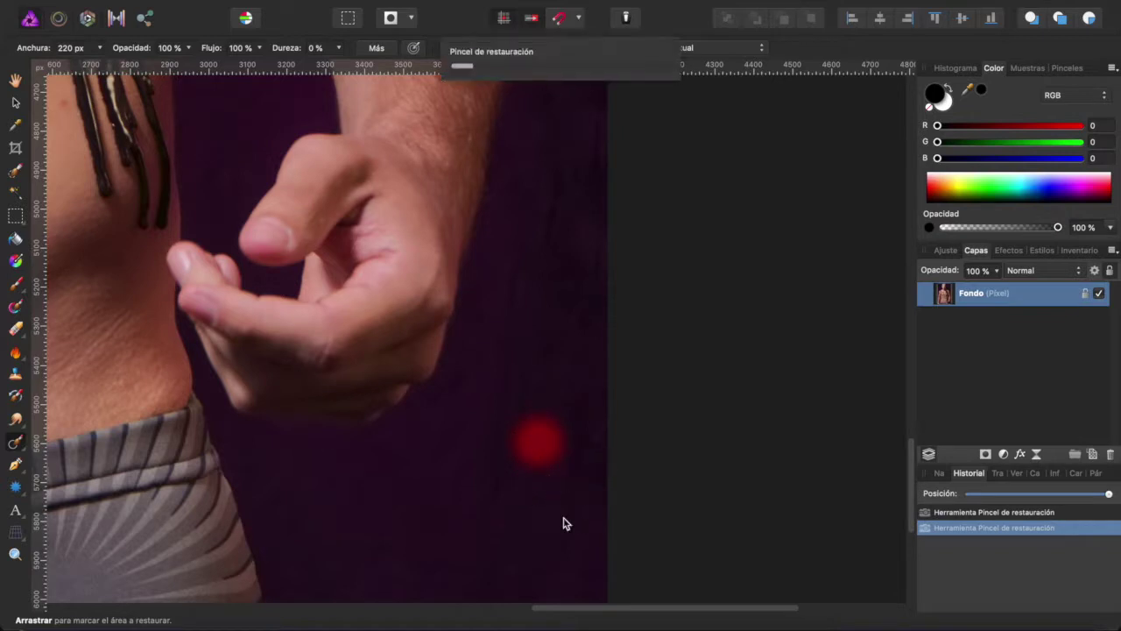
click(600, 443)
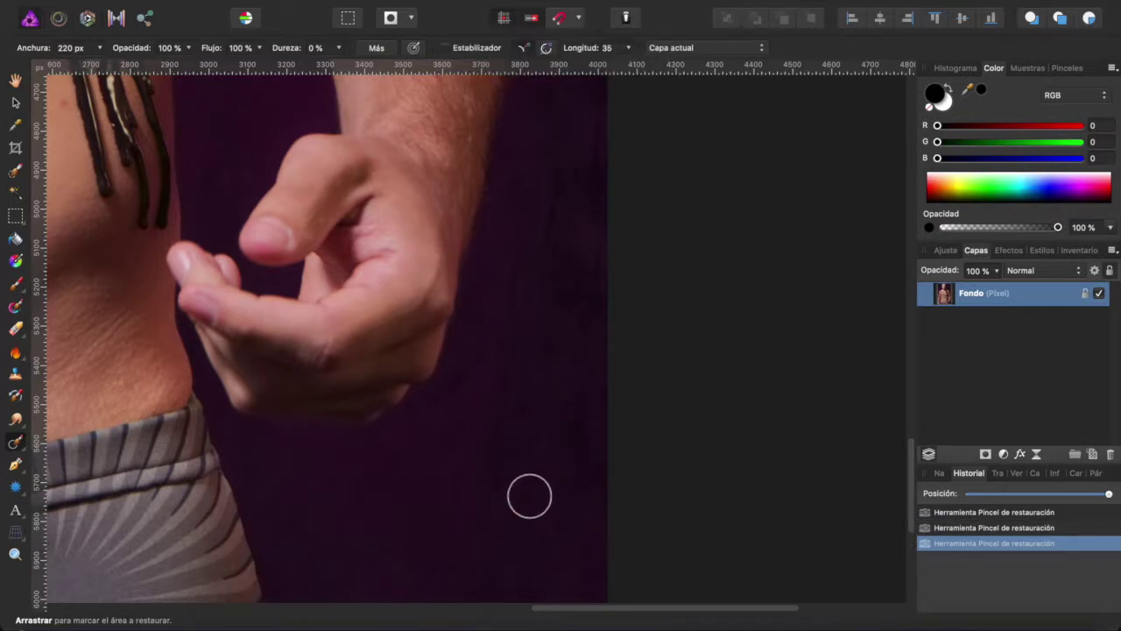
Step: Fit the photo in view and duplicate the Fondo layer
key(ctrl+0)
key(h)
key(ctrl+j)
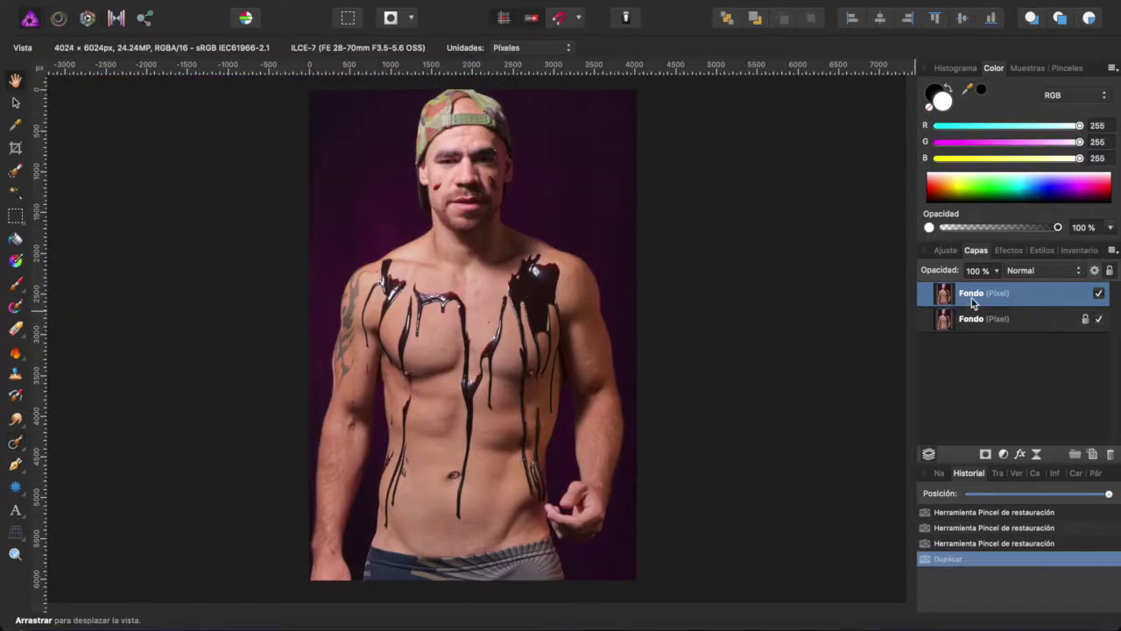
Step: Rename the duplicate 'licuar' and open it in Liquify, framing the abdomen
text(licuar)
key(Return)
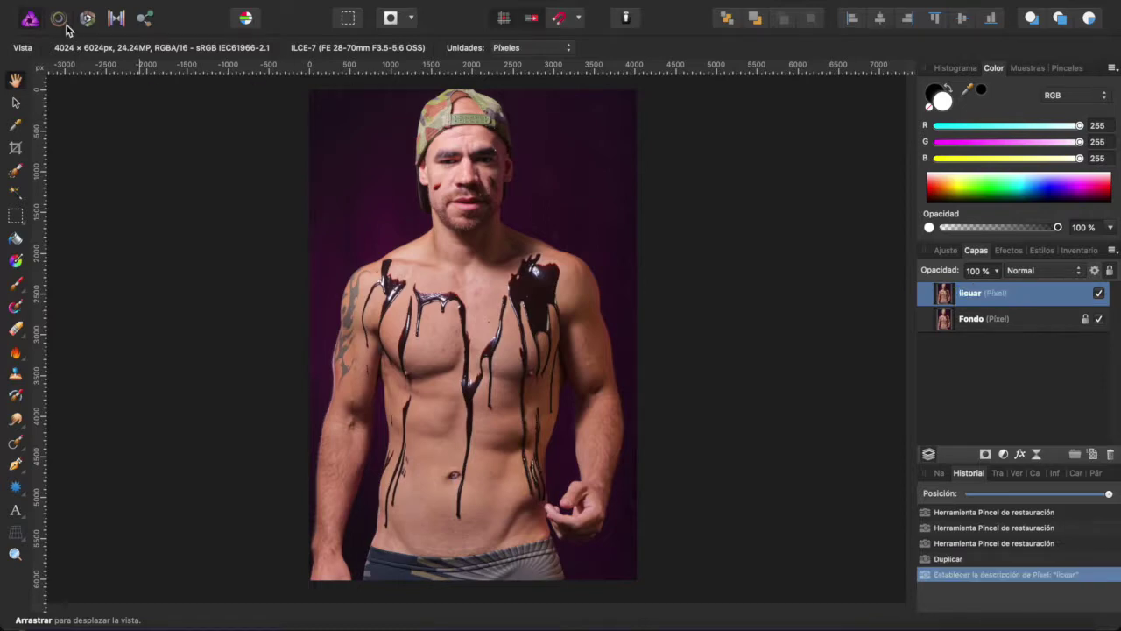
click(58, 18)
scroll(587, 276, up, 3)
scroll(726, 268, up, 1)
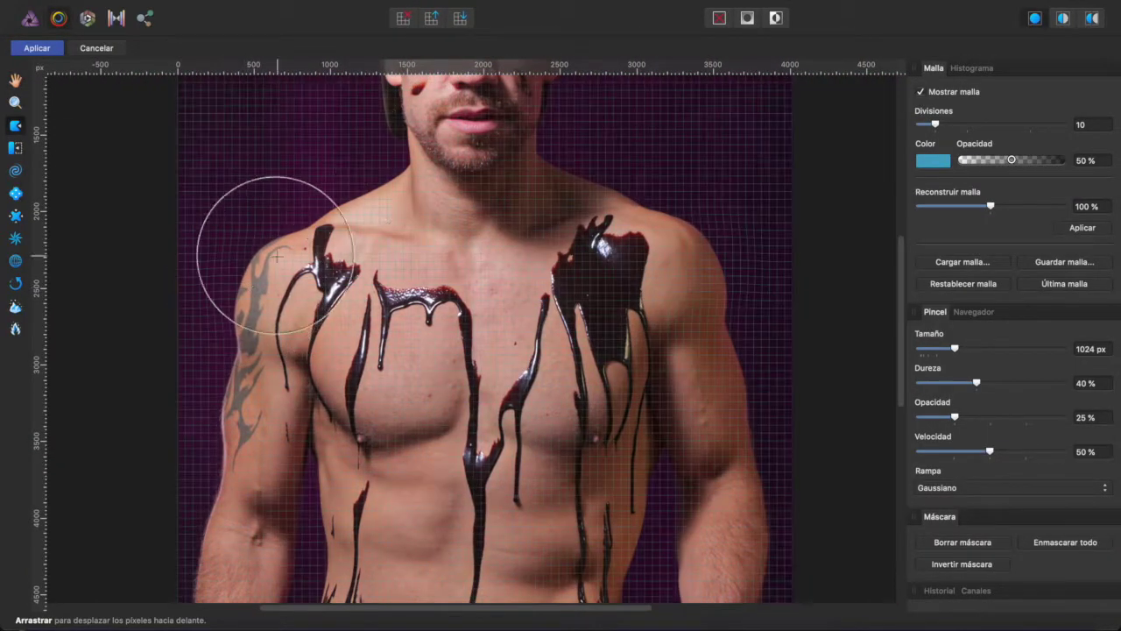
scroll(538, 325, up, 5)
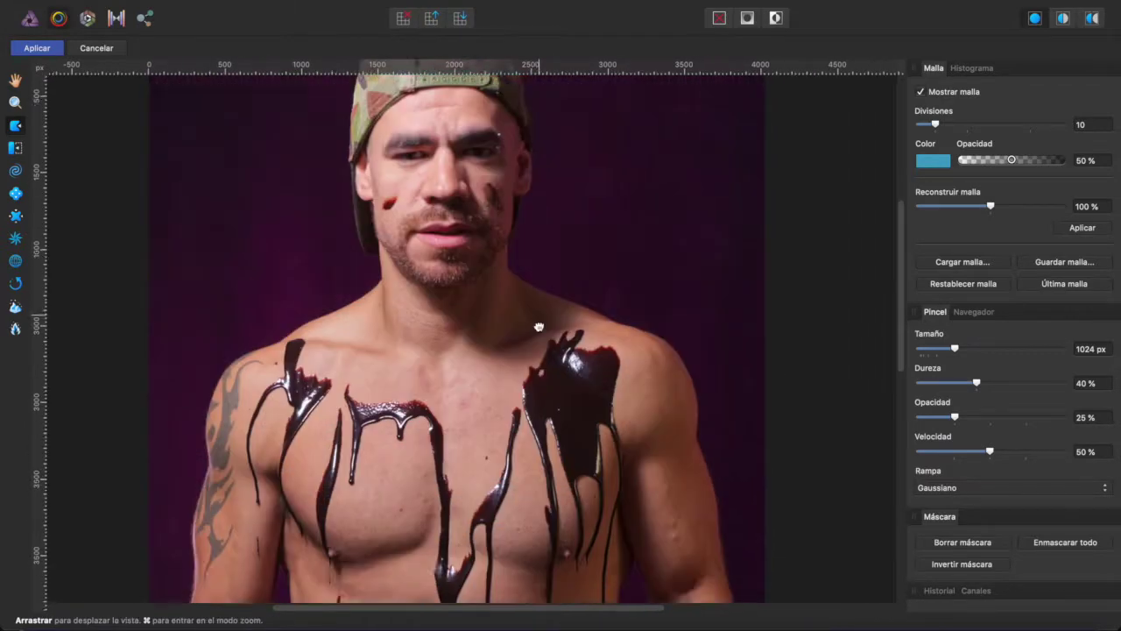
scroll(551, 306, up, 1)
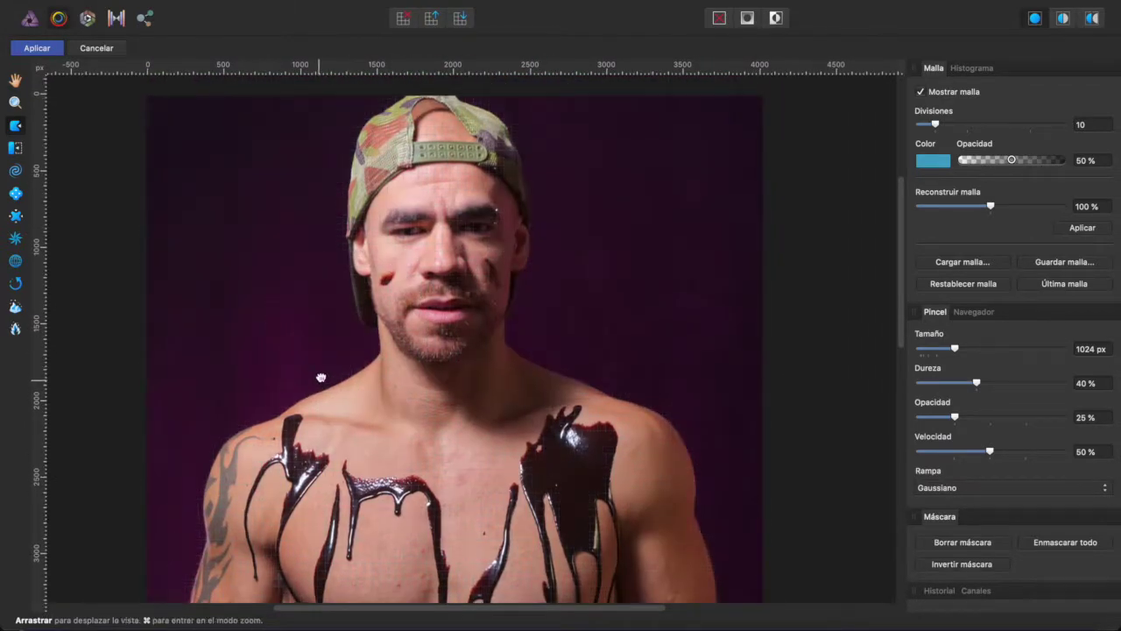
scroll(320, 376, down, 7)
scroll(320, 376, left, 3)
scroll(295, 388, down, 3)
scroll(295, 388, right, 4)
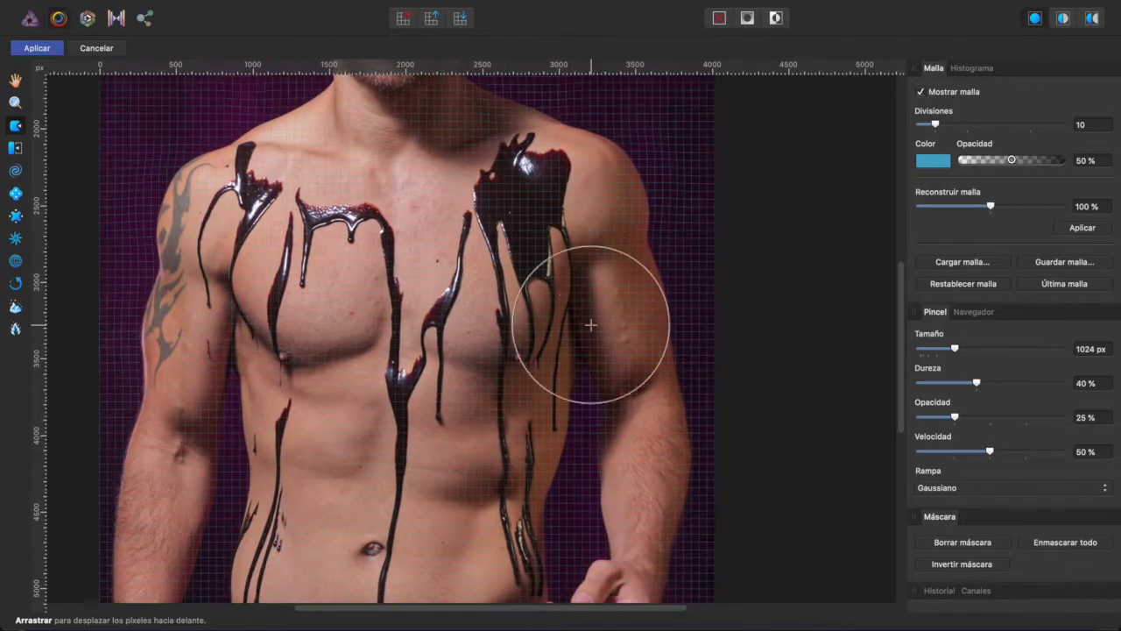
mouse_move(669, 320)
mouse_down()
mouse_move(686, 270)
mouse_move(736, 203)
mouse_up()
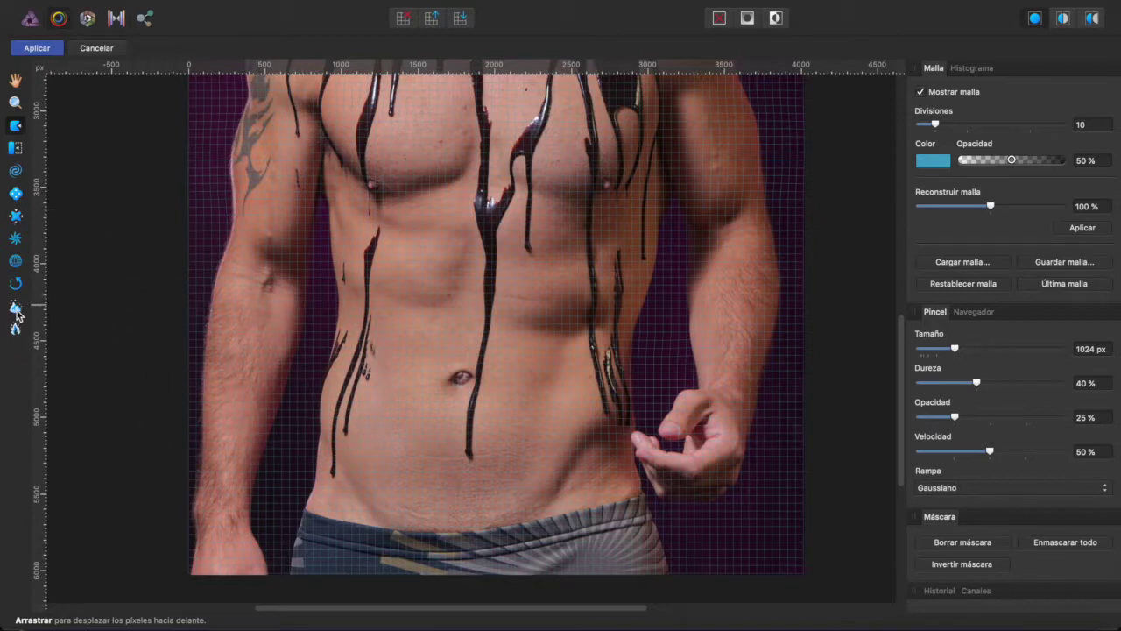
Step: Freeze the left forearm so it isn't distorted
click(15, 309)
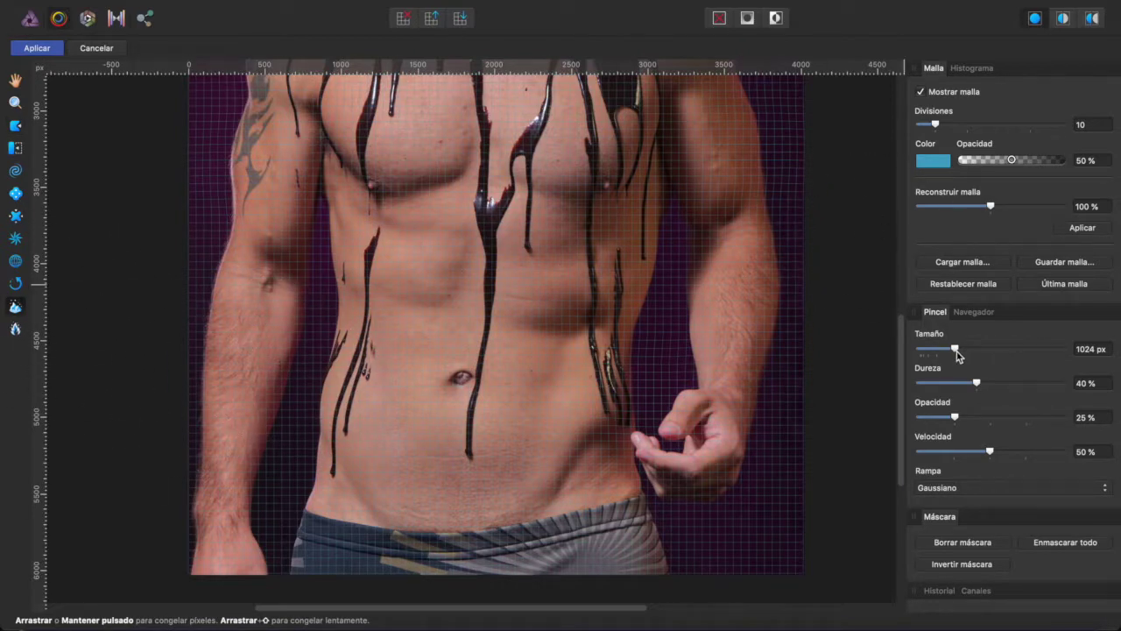
mouse_move(280, 343)
mouse_down()
mouse_move(236, 500)
mouse_move(268, 316)
mouse_up()
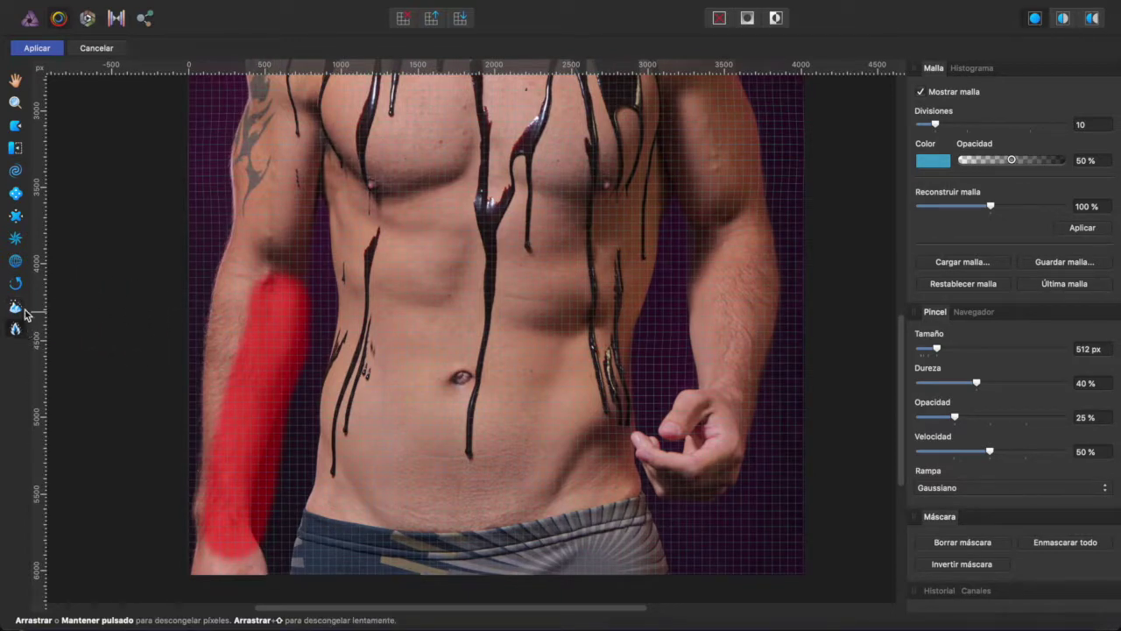
click(16, 80)
Step: Forward-warp the torso edge near the waist and apply the Liquify changes
click(18, 128)
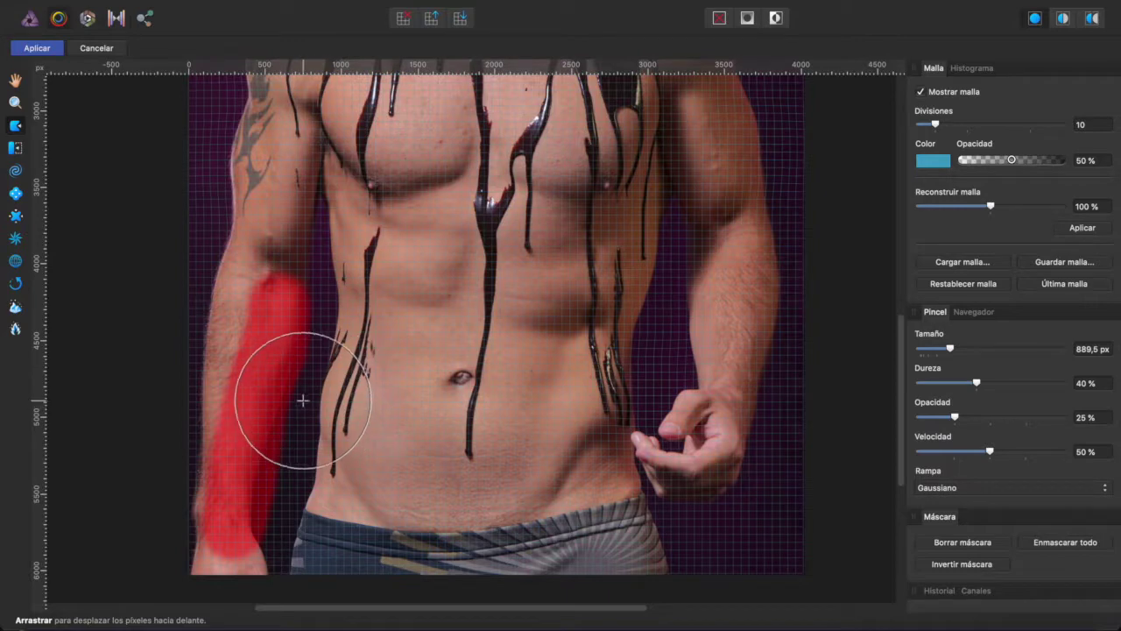
drag(303, 403, 301, 463)
scroll(476, 401, down, 3)
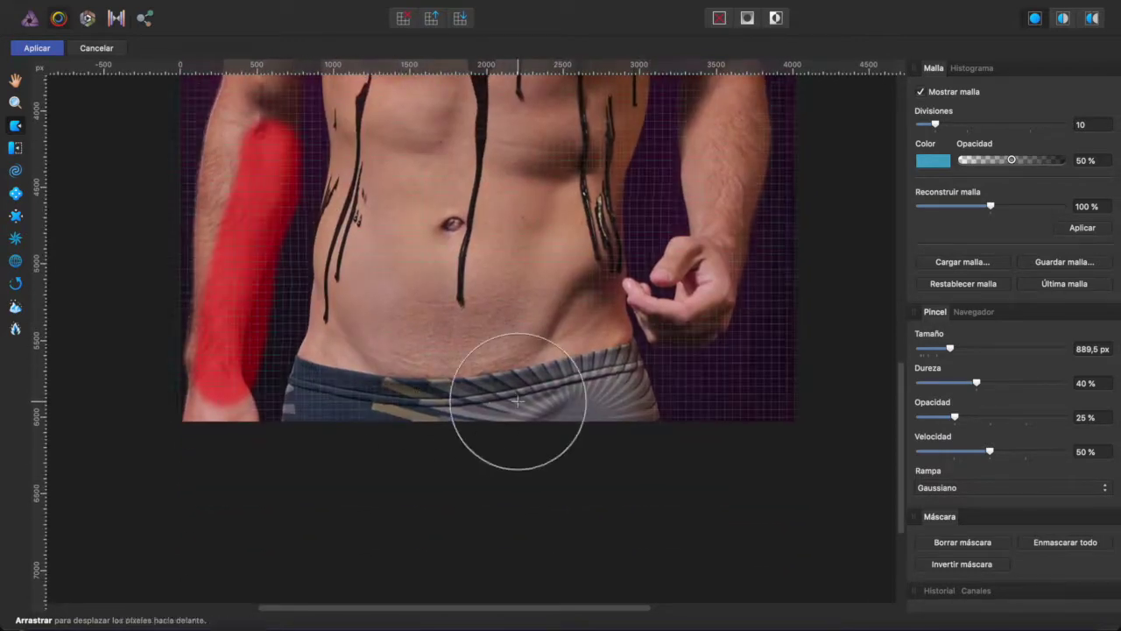
scroll(491, 438, up, 4)
scroll(350, 394, up, 5)
click(288, 312)
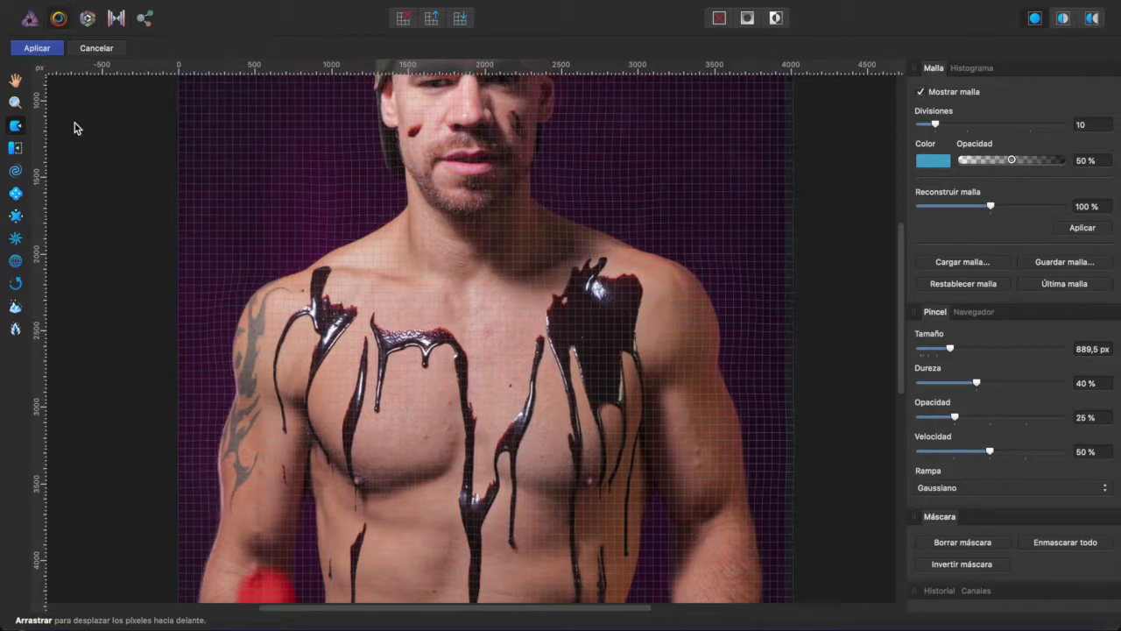
click(36, 48)
key(ctrl+0)
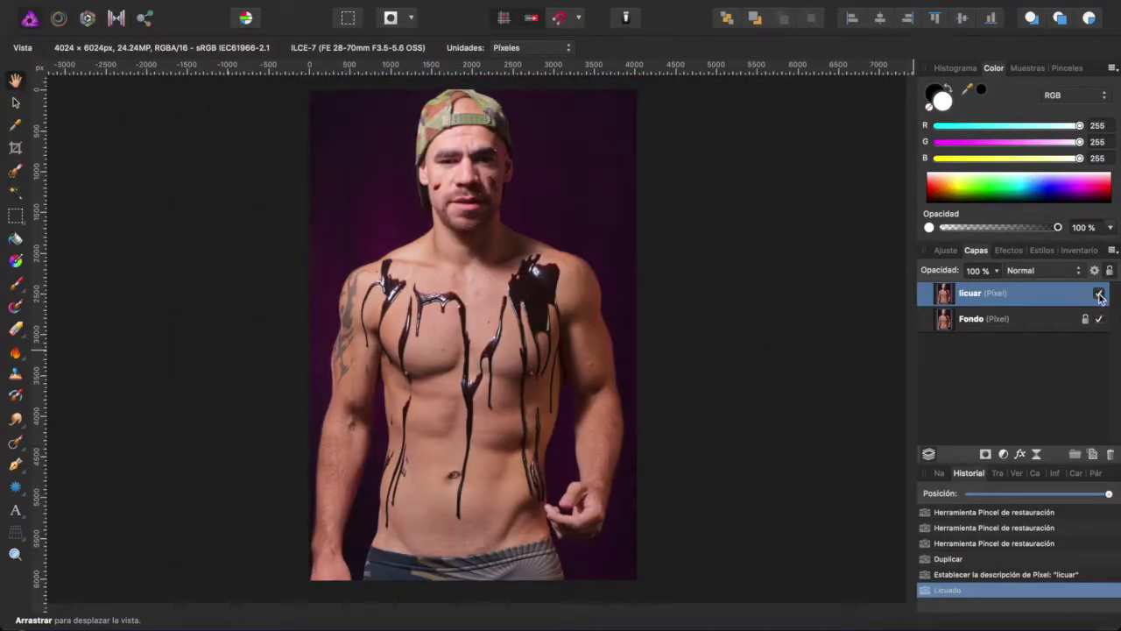
Step: Compare licuar before and after, duplicate it, and apply a 2 px Frequency Separation
click(1098, 294)
click(1099, 295)
click(1100, 298)
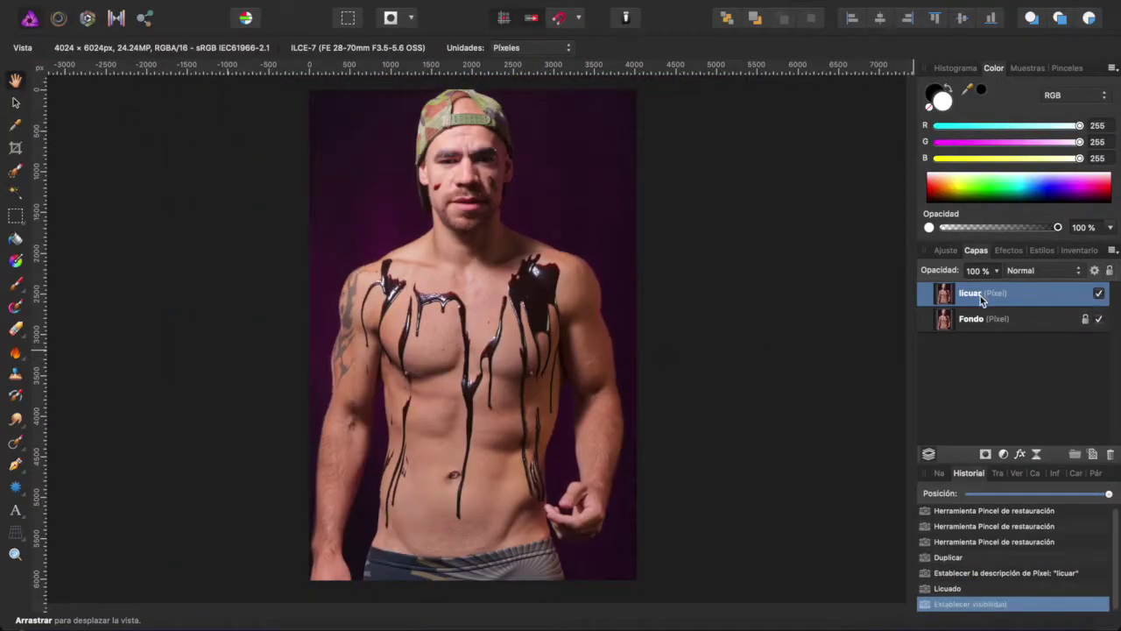
key(ctrl+j)
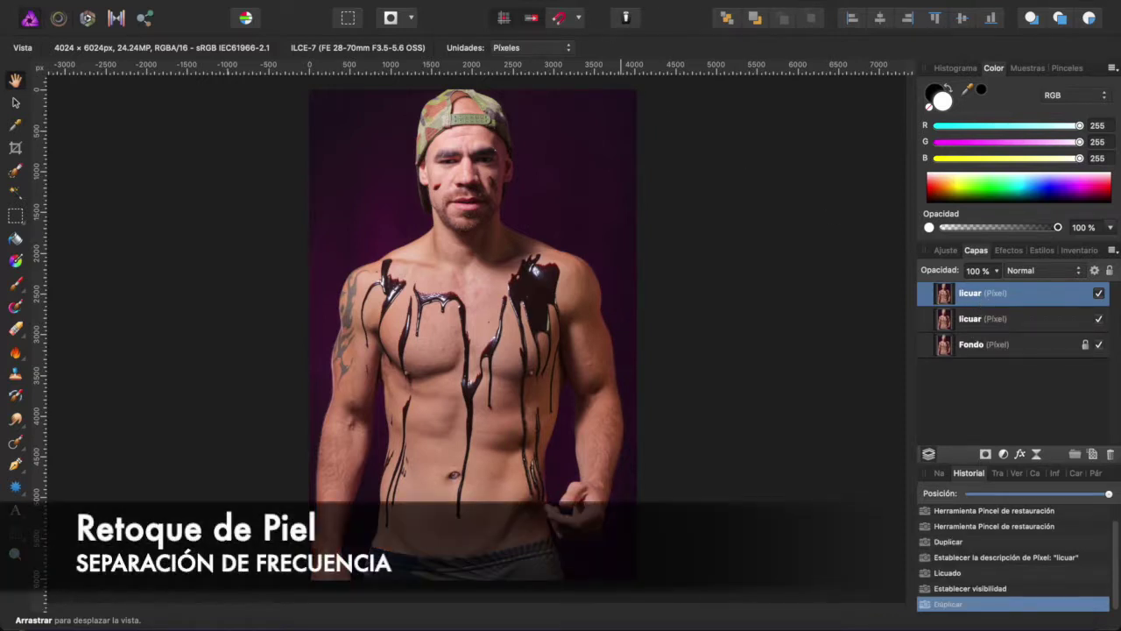
click(539, 2)
click(671, 90)
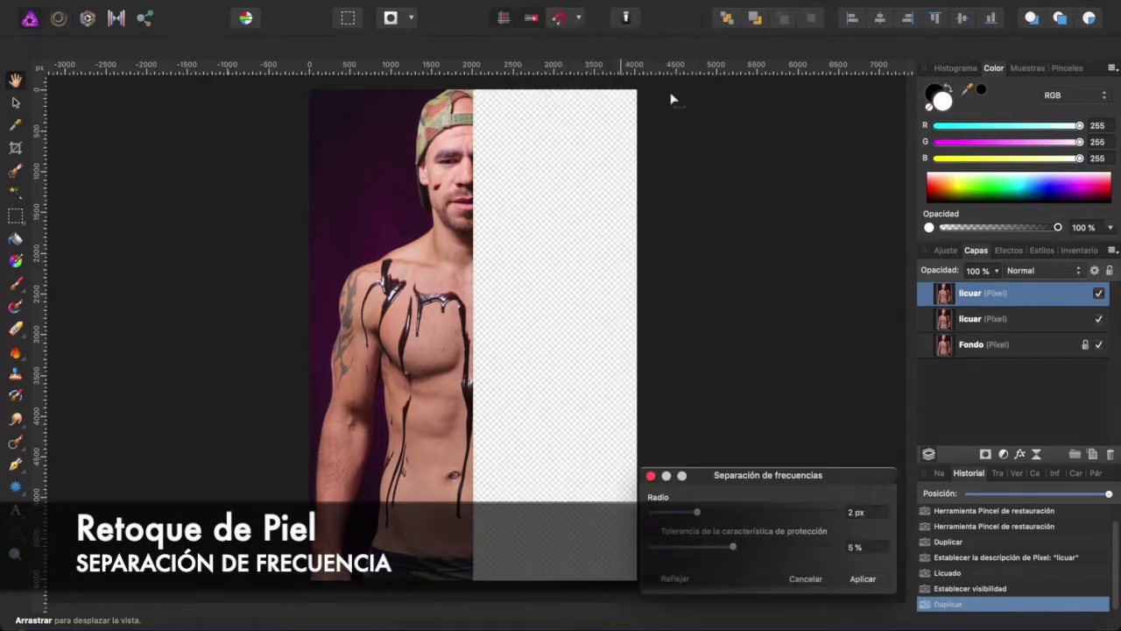
click(862, 578)
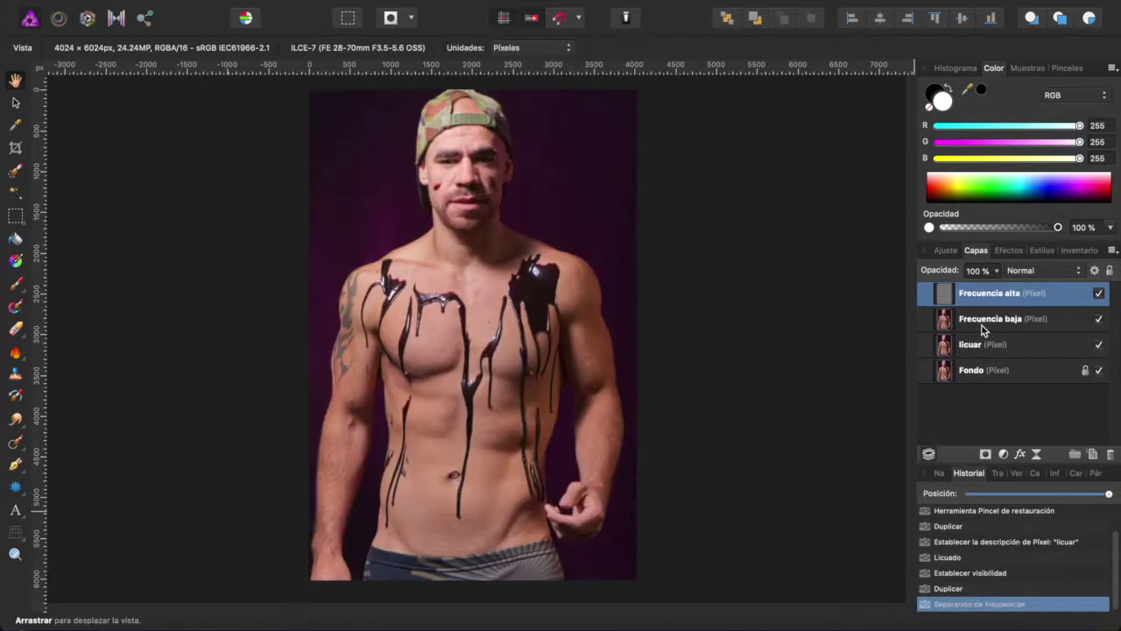
Step: Group Frecuencia alta and baja as 'piel' and select Frecuencia baja
key(ctrl+g)
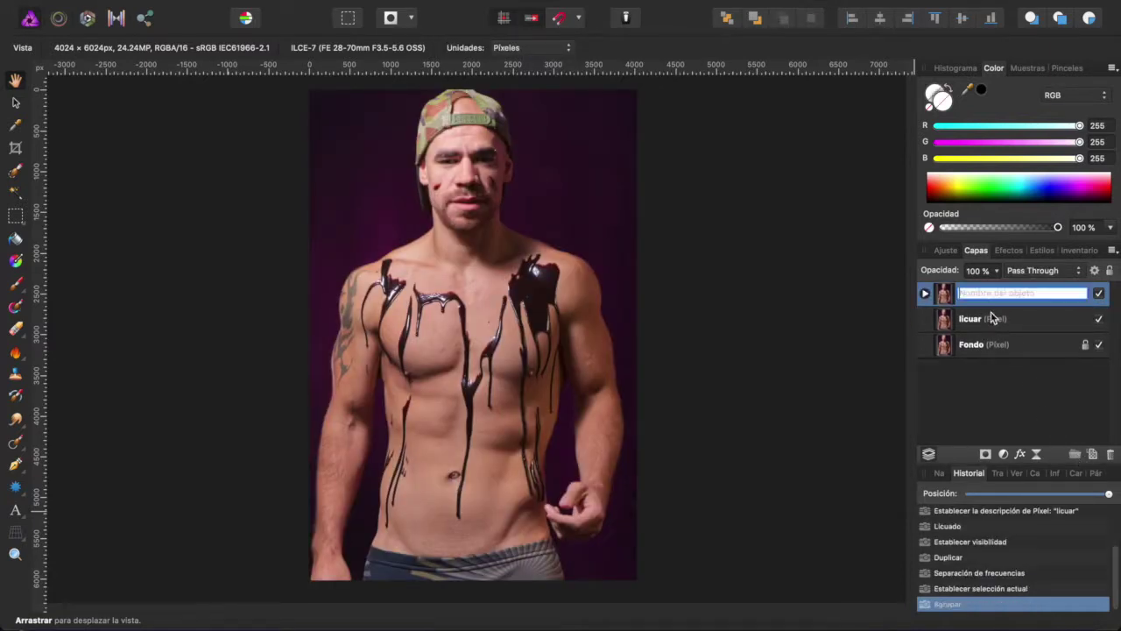
text(piel)
key(Return)
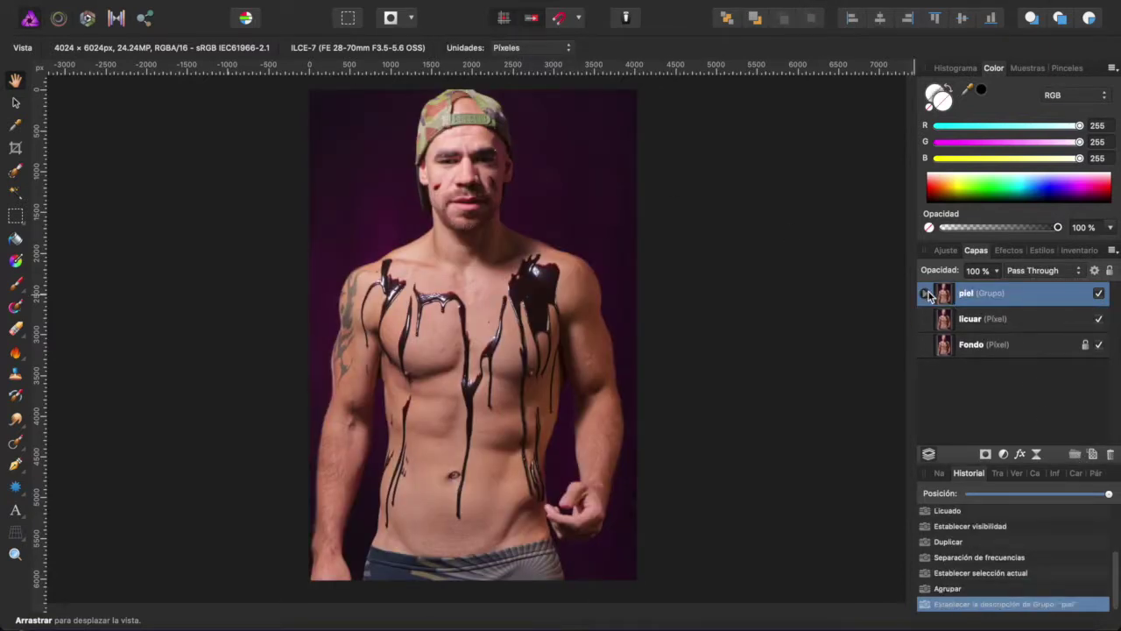
click(925, 293)
click(999, 344)
scroll(529, 228, up, 5)
scroll(529, 228, up, 3)
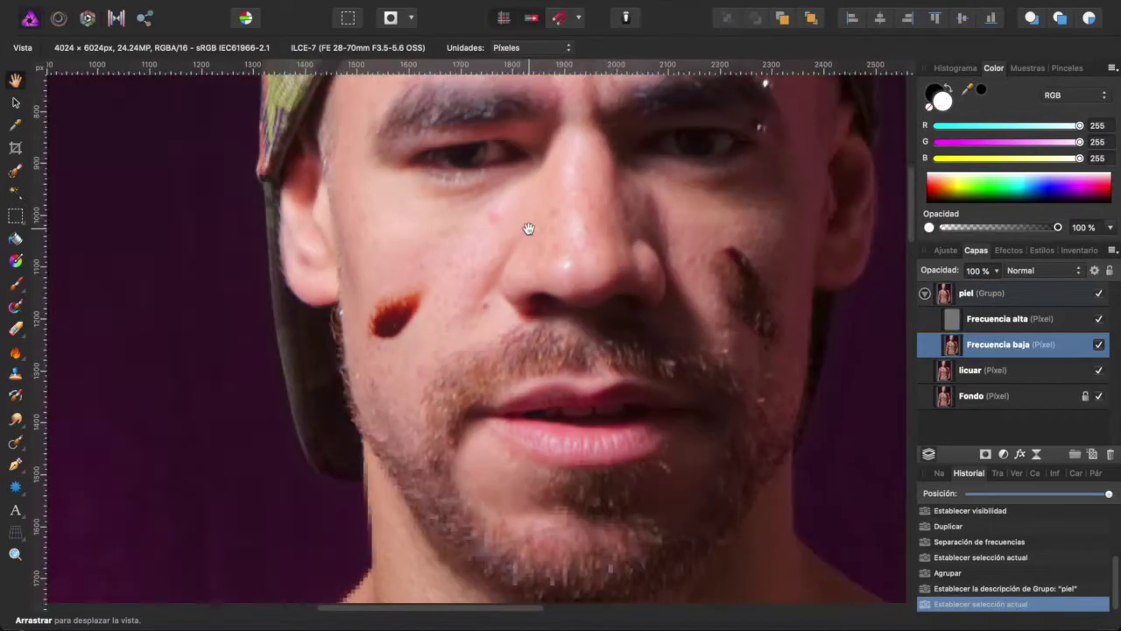
Step: With the Patch tool, patch blemishes under the eyes and on the cheek
scroll(529, 228, down, 3)
mouse_move(560, 233)
mouse_down()
mouse_move(467, 260)
mouse_move(425, 301)
mouse_up()
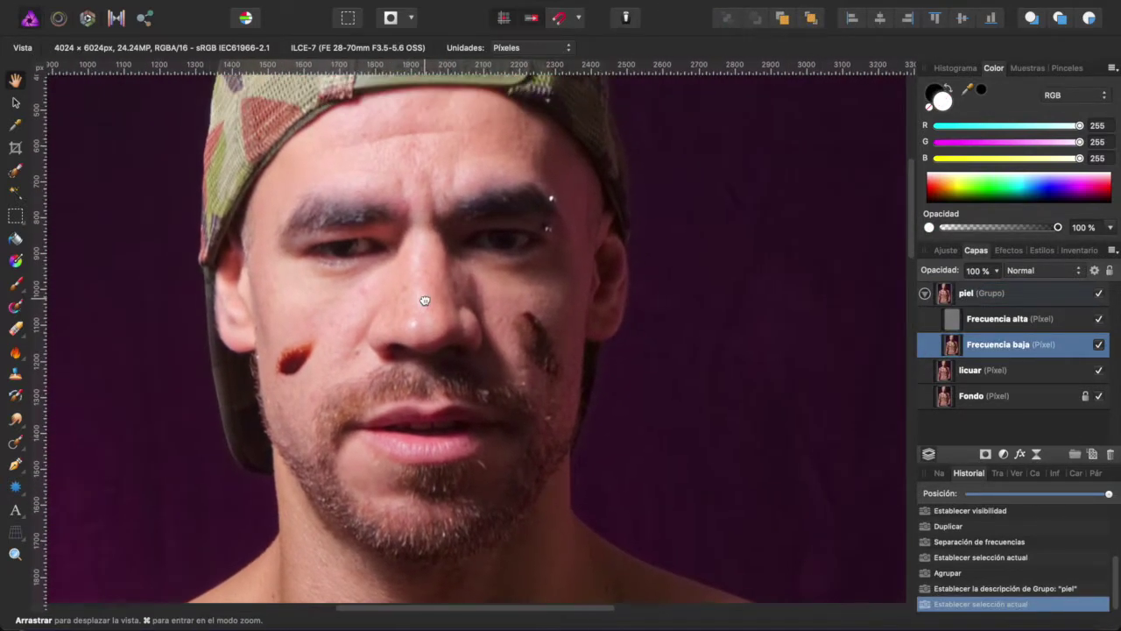
click(15, 445)
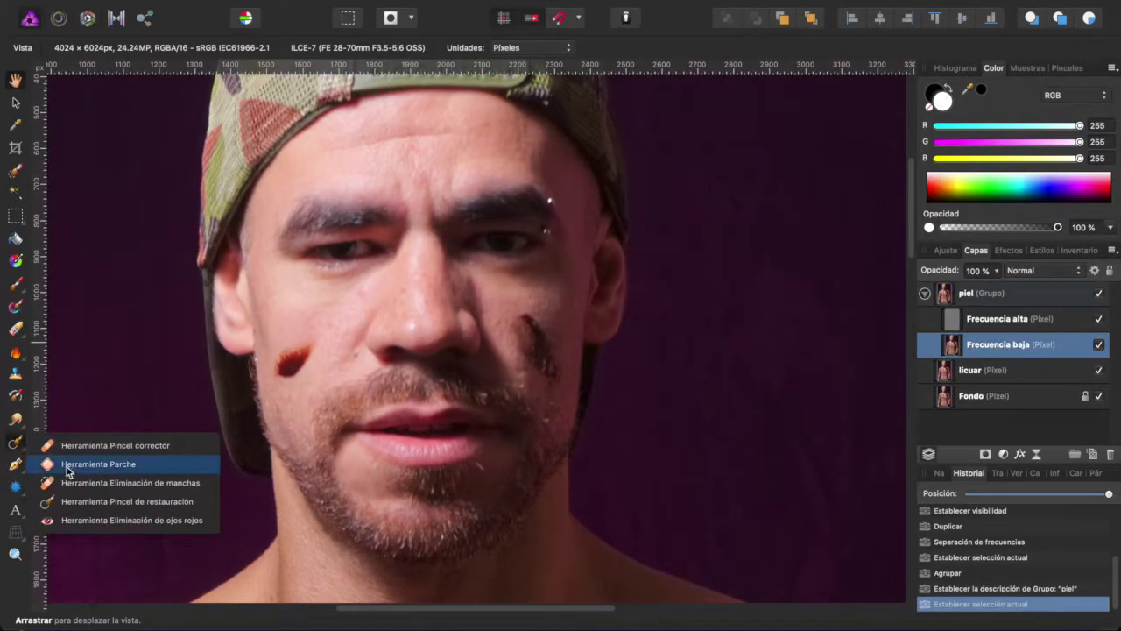
click(71, 464)
scroll(429, 193, up, 2)
scroll(428, 192, up, 2)
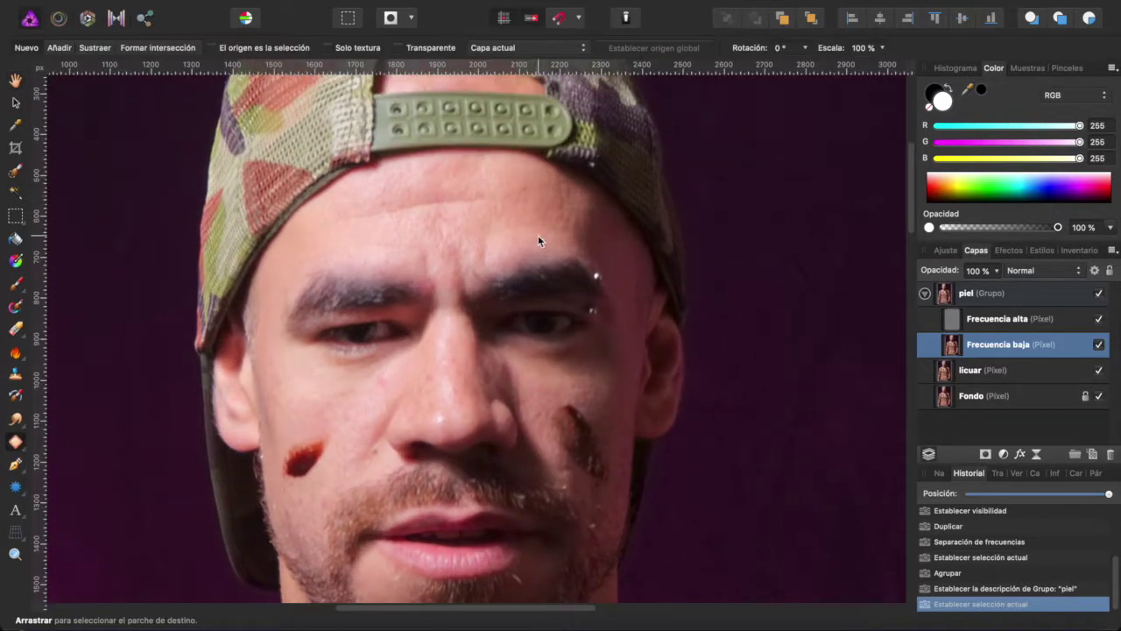
key(ctrl+d)
mouse_move(378, 377)
mouse_down()
mouse_move(355, 360)
mouse_move(408, 348)
mouse_up()
key(ctrl+d)
drag(551, 368, 590, 394)
key(ctrl+d)
mouse_move(584, 347)
mouse_down()
mouse_move(616, 391)
mouse_move(626, 351)
mouse_move(500, 375)
mouse_move(467, 368)
mouse_move(502, 366)
mouse_up()
key(ctrl+d)
key(ctrl+d)
key(ctrl+d)
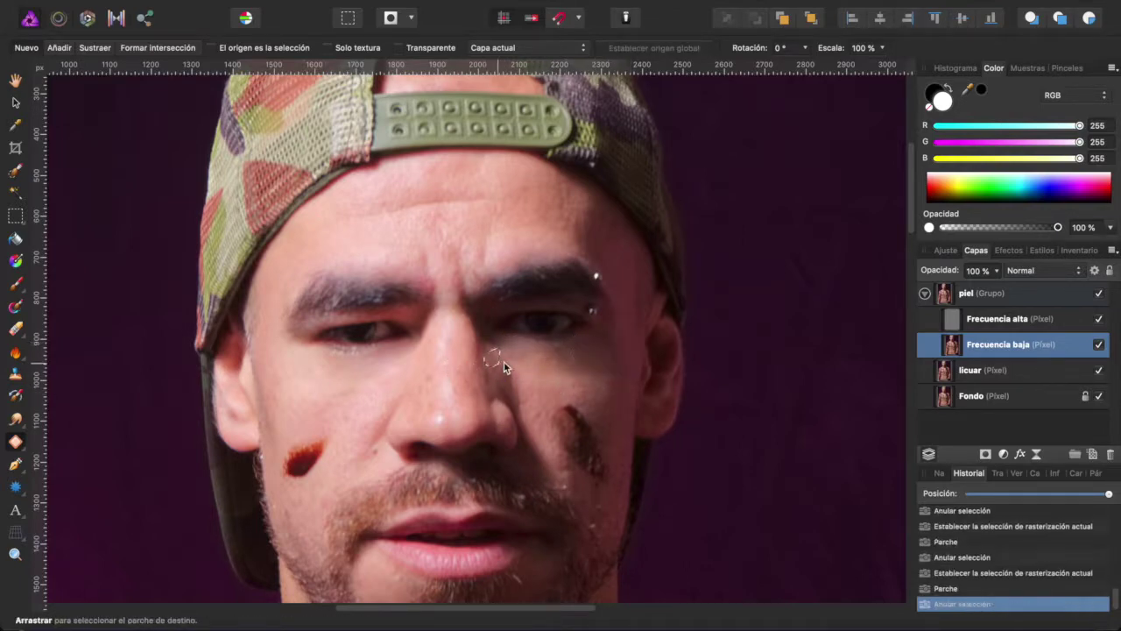
mouse_move(560, 411)
mouse_down()
mouse_move(555, 386)
mouse_move(332, 453)
mouse_move(331, 405)
mouse_up()
key(ctrl+d)
key(ctrl+d)
Step: Patch spots on the forehead and nose
scroll(368, 341, up, 3)
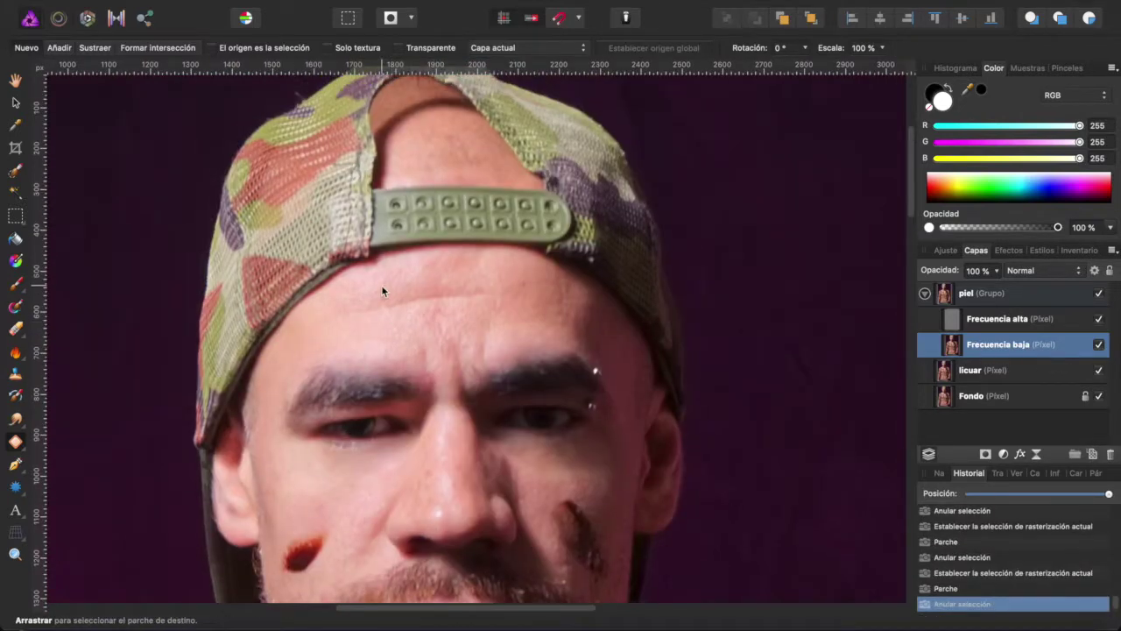
key(ctrl+z)
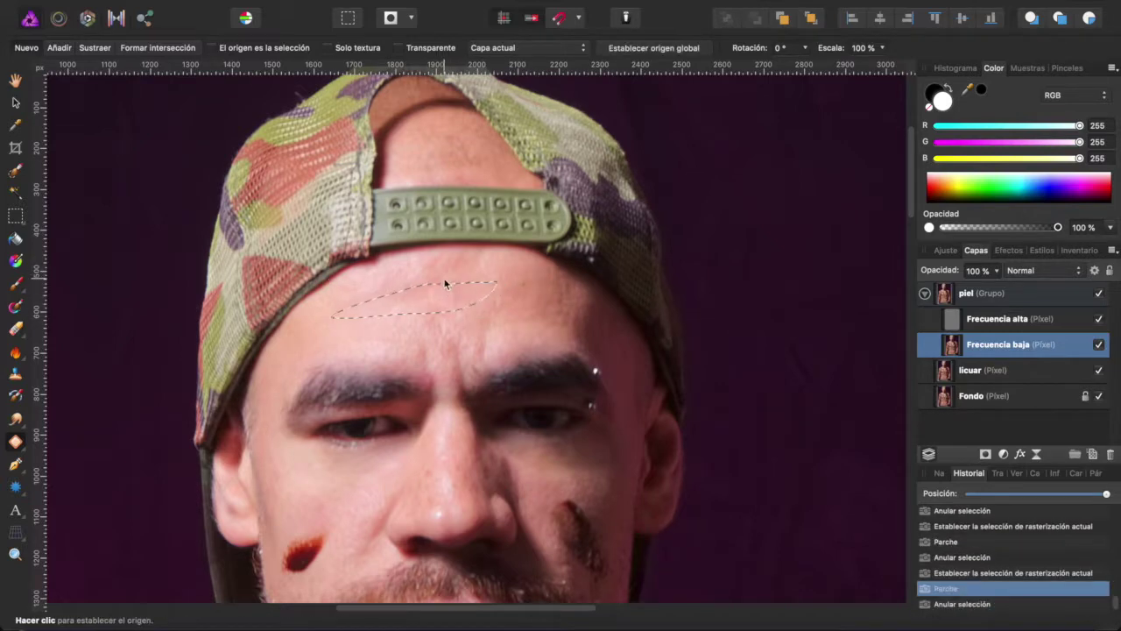
click(430, 331)
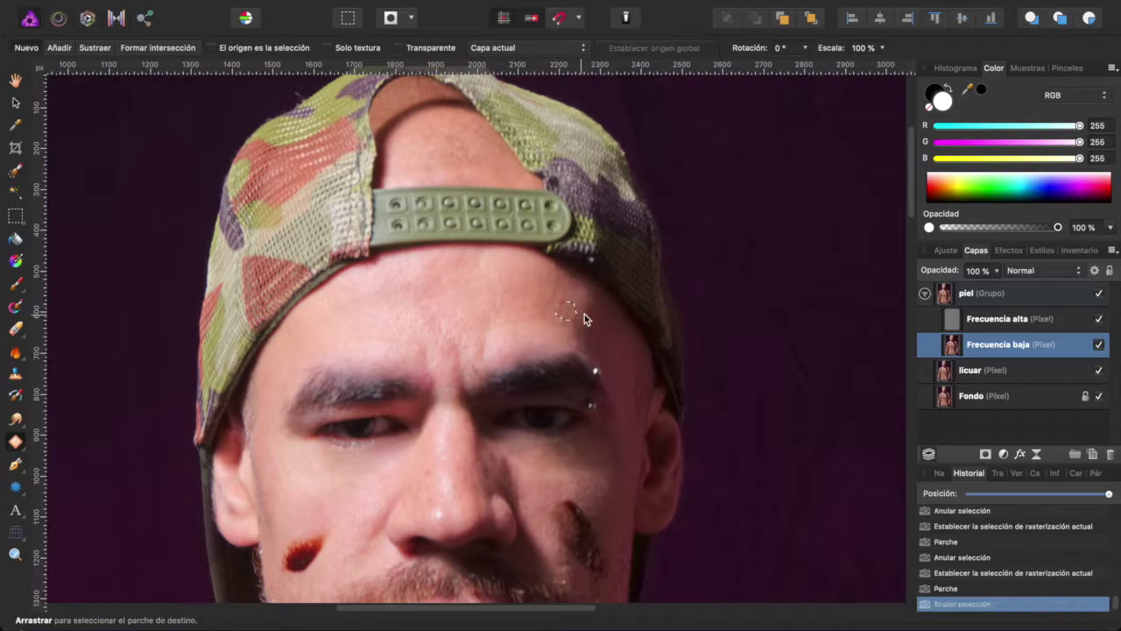
scroll(525, 315, down, 3)
scroll(456, 354, down, 1)
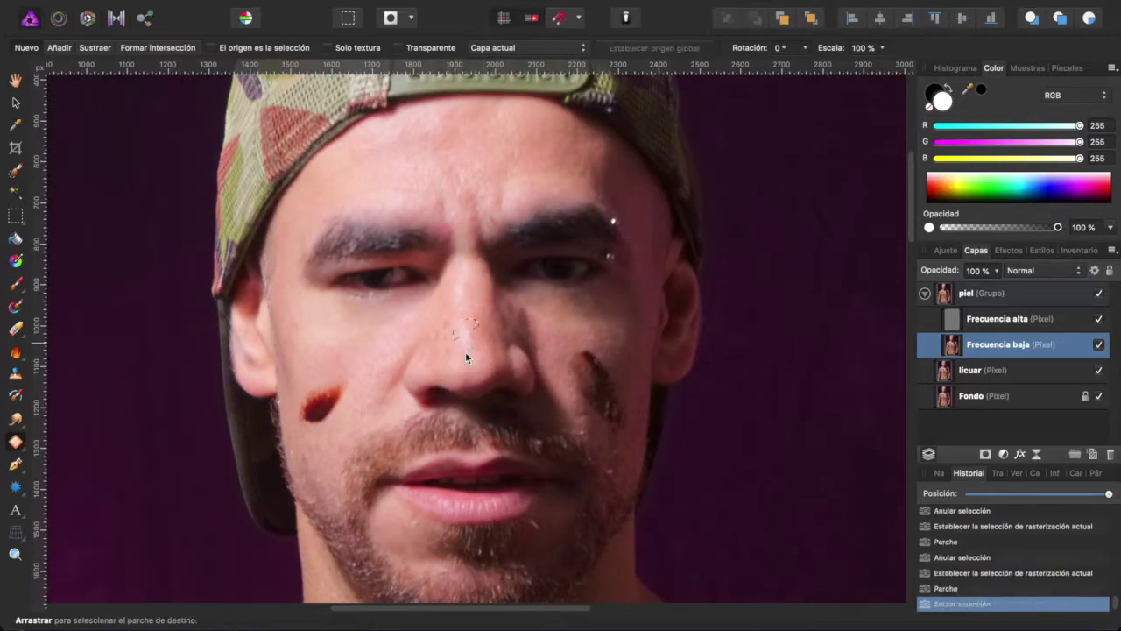
mouse_move(490, 325)
mouse_down()
mouse_move(500, 356)
mouse_move(478, 308)
mouse_up()
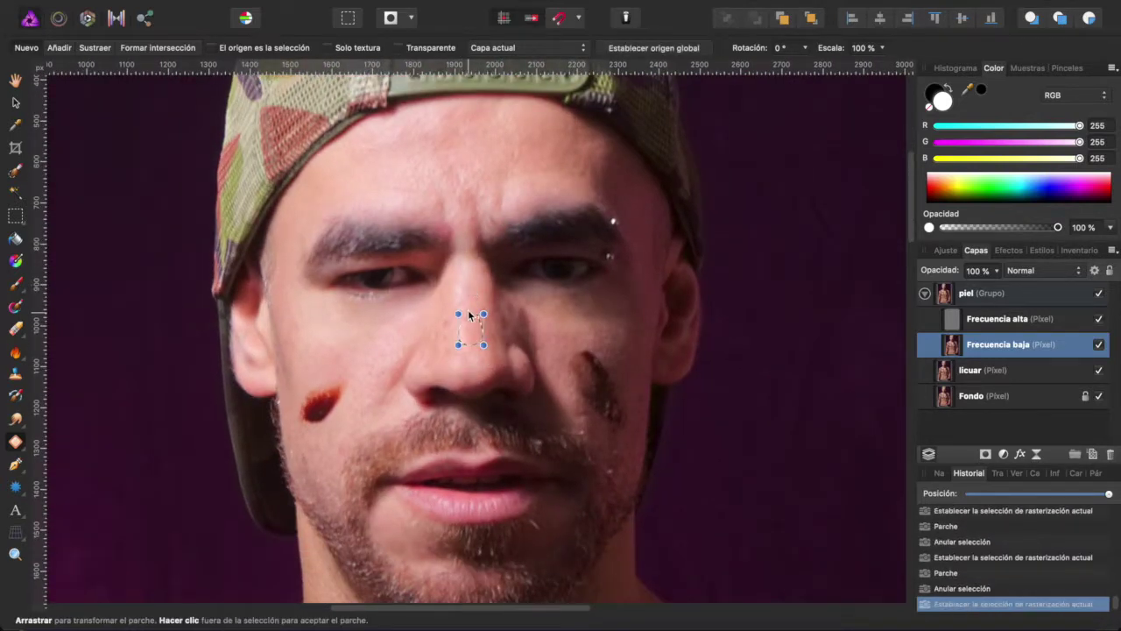
click(465, 364)
drag(478, 394, 530, 307)
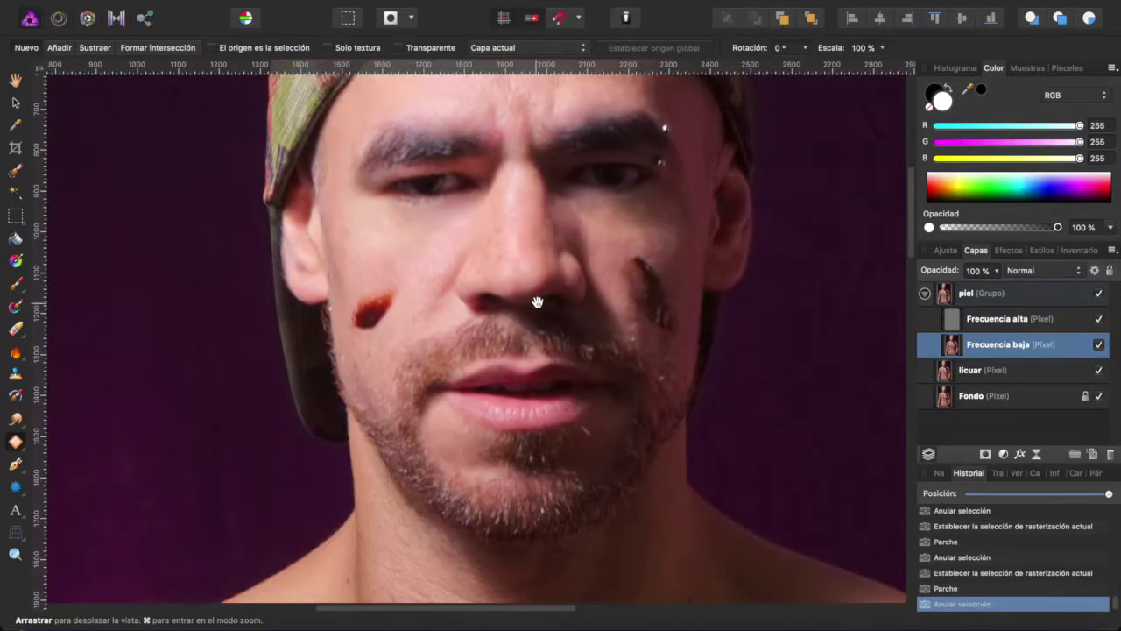
drag(575, 240, 578, 280)
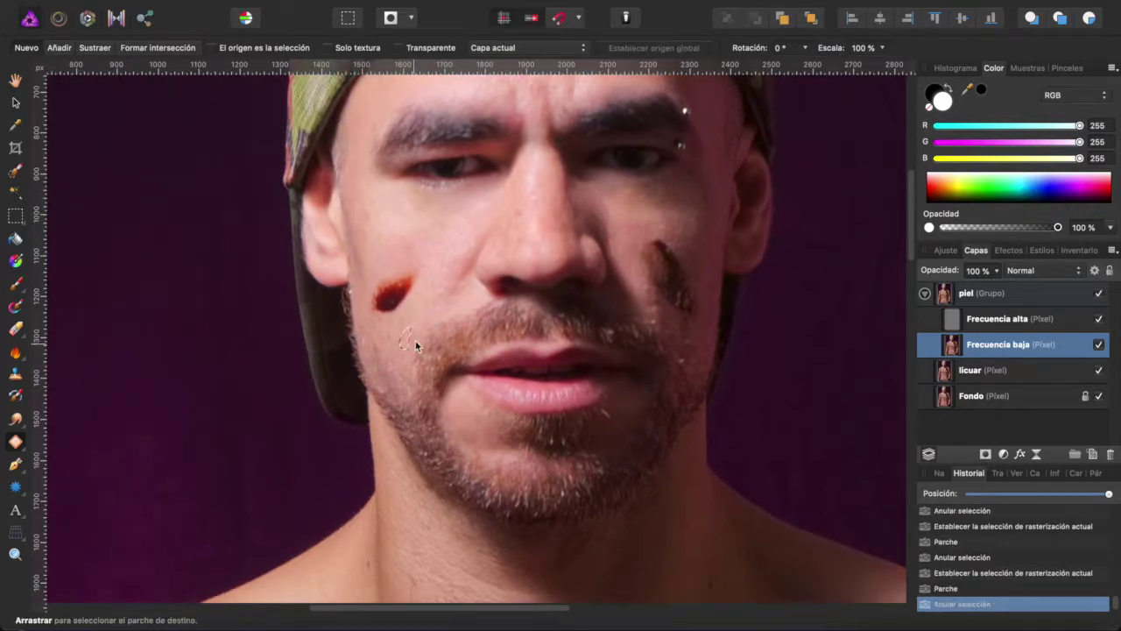
scroll(404, 353, up, 1)
scroll(411, 351, down, 5)
scroll(431, 362, down, 2)
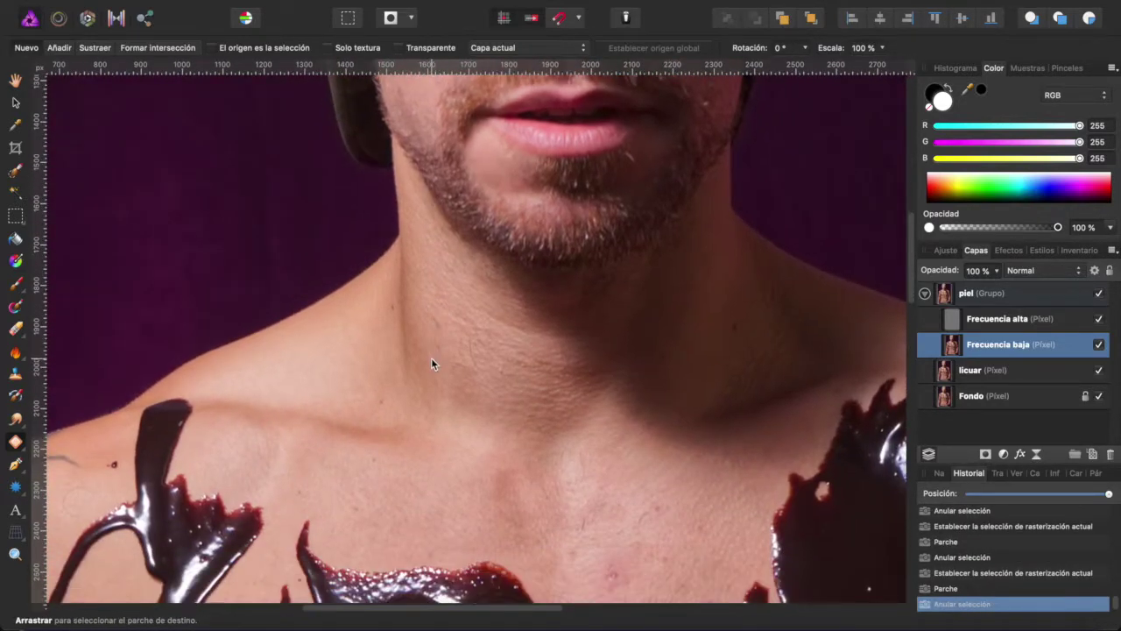
scroll(431, 361, up, 2)
click(426, 341)
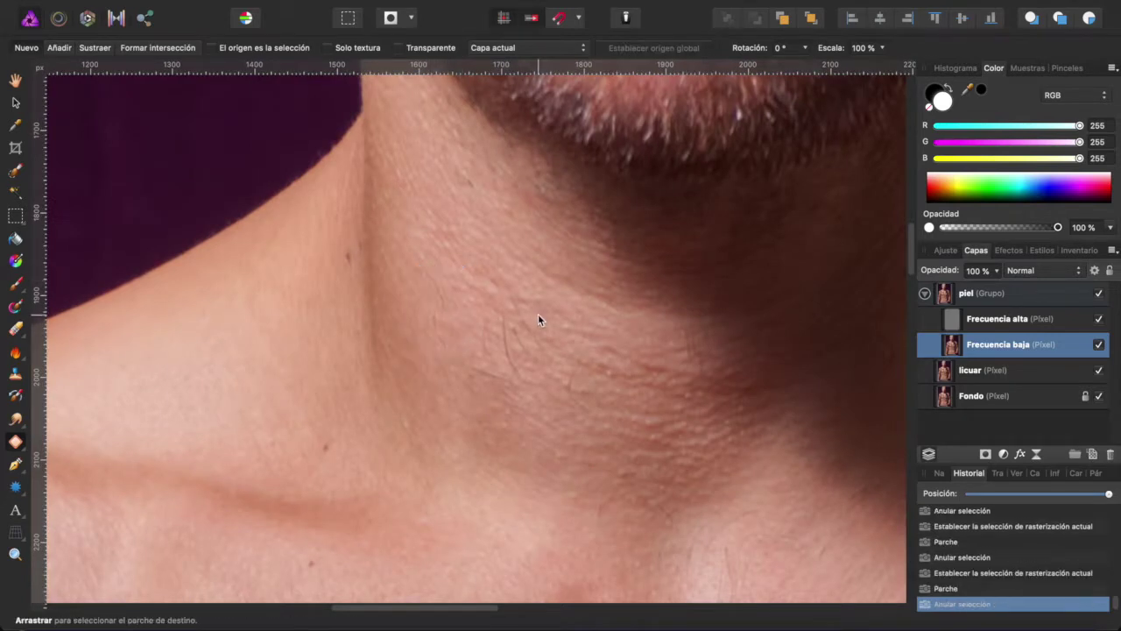
Step: On Frecuencia alta, patch two skin texture spots on the neck
click(972, 317)
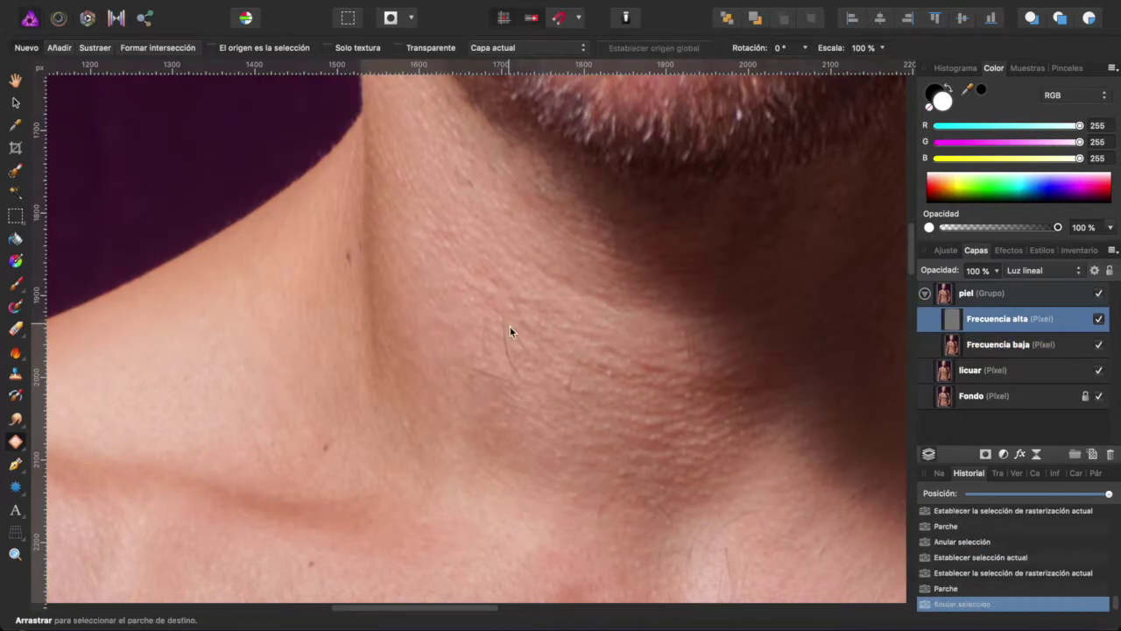
drag(481, 318, 483, 288)
click(478, 278)
scroll(517, 289, right, 3)
drag(552, 311, 547, 348)
click(553, 386)
key(ctrl+d)
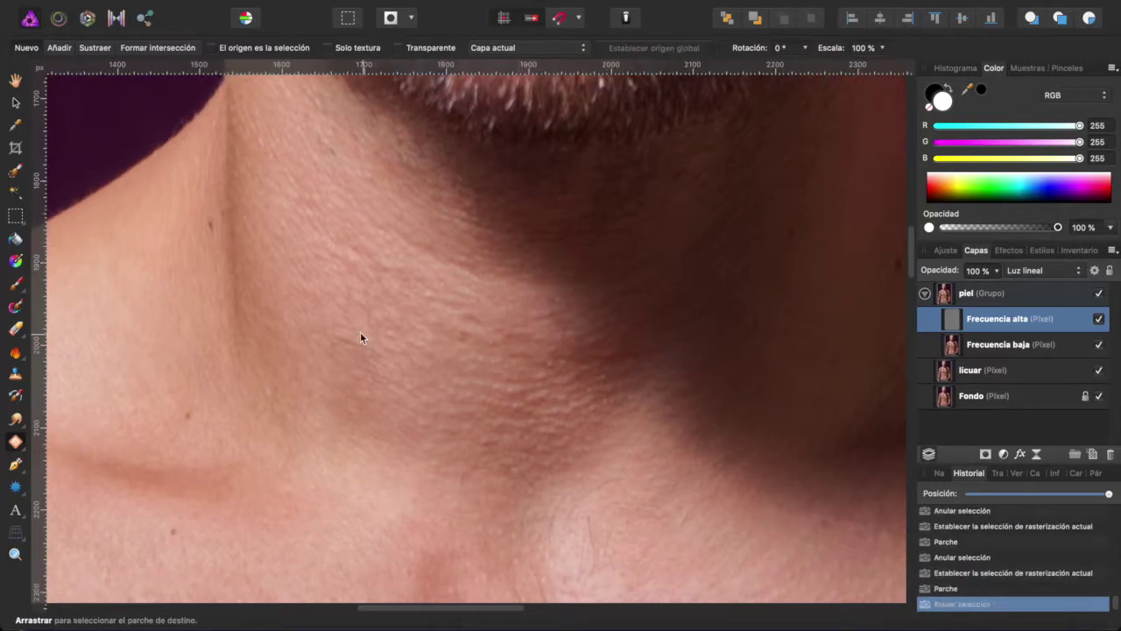
Step: Patch further neck spots below the chin with nearby skin
scroll(490, 379, right, 1)
scroll(490, 379, right, 3)
scroll(491, 380, down, 2)
drag(374, 324, 356, 372)
scroll(431, 405, right, 3)
scroll(431, 406, up, 3)
mouse_move(491, 324)
mouse_down()
mouse_move(515, 302)
mouse_move(561, 333)
mouse_up()
key(ctrl+d)
drag(627, 314, 617, 346)
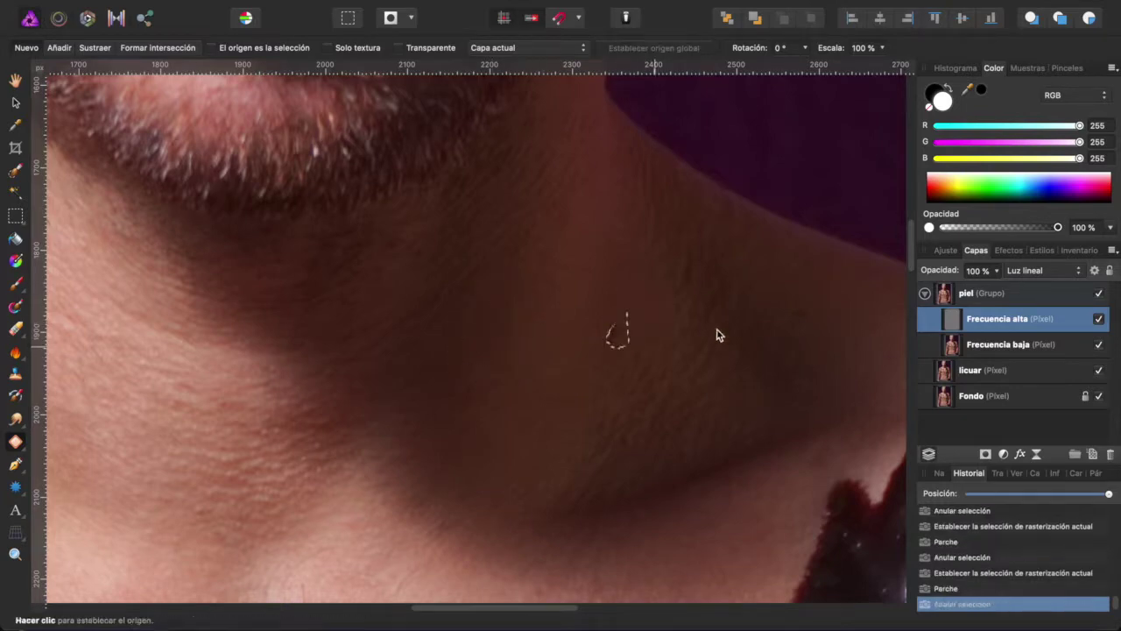
Step: Patch the skin texture on the shoulder on Frecuencia alta
click(959, 345)
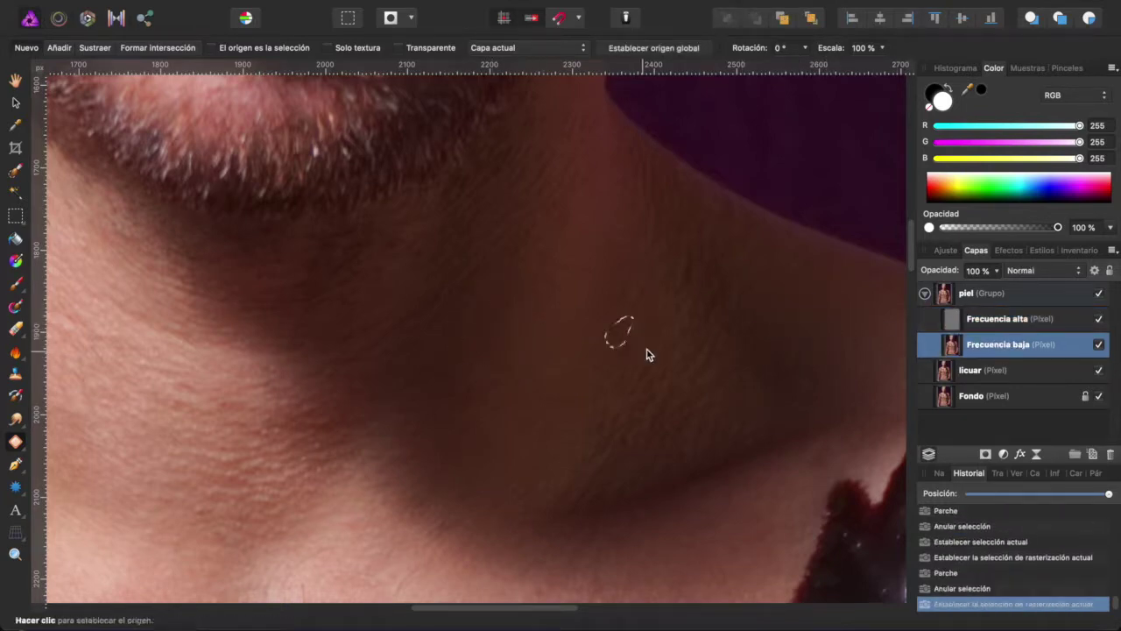
scroll(536, 306, right, 5)
scroll(438, 333, right, 5)
scroll(403, 368, down, 2)
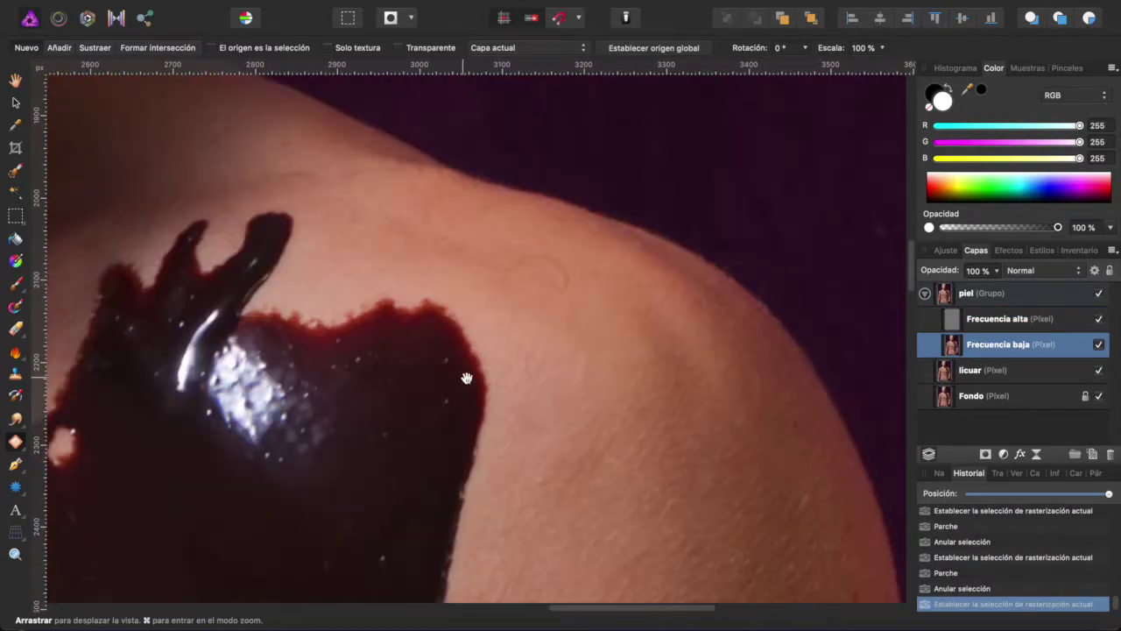
click(970, 322)
key(ctrl+d)
mouse_move(631, 319)
mouse_down()
mouse_move(511, 267)
mouse_move(404, 260)
mouse_up()
scroll(611, 426, down, 10)
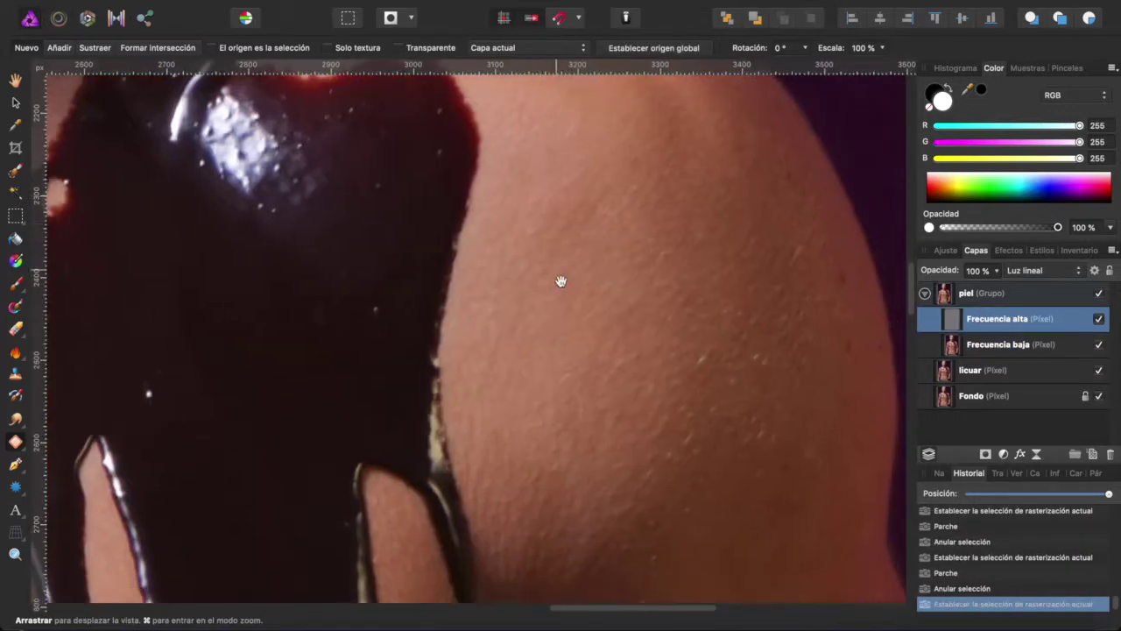
scroll(561, 281, right, 5)
scroll(561, 350, down, 5)
scroll(587, 368, down, 5)
scroll(665, 289, down, 5)
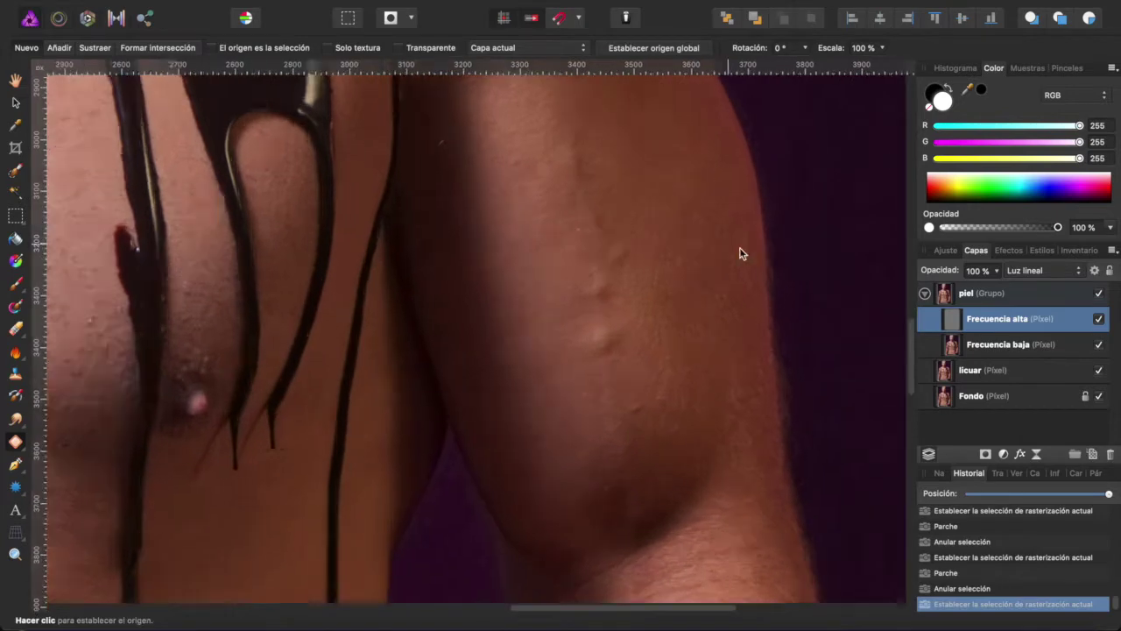
scroll(741, 250, down, 3)
Step: On Frecuencia baja, patch away three bumps on the arm
click(953, 344)
drag(518, 358, 552, 476)
drag(523, 289, 569, 340)
drag(545, 254, 592, 296)
scroll(592, 512, down, 5)
scroll(611, 511, down, 5)
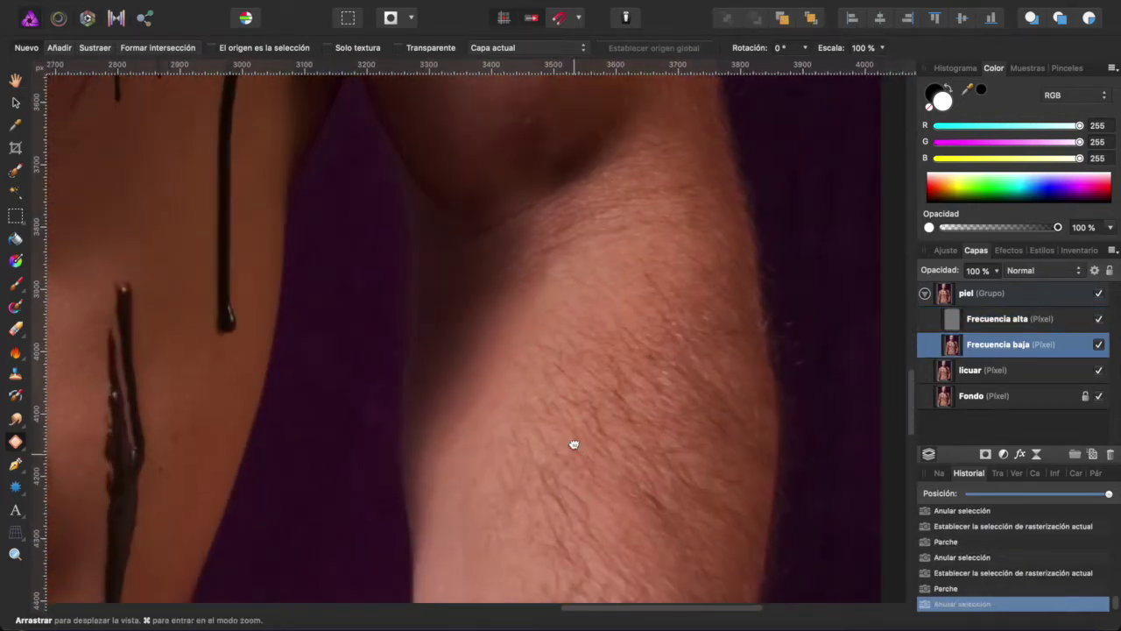
scroll(573, 445, down, 5)
scroll(618, 272, down, 5)
scroll(659, 330, down, 5)
scroll(453, 330, up, 5)
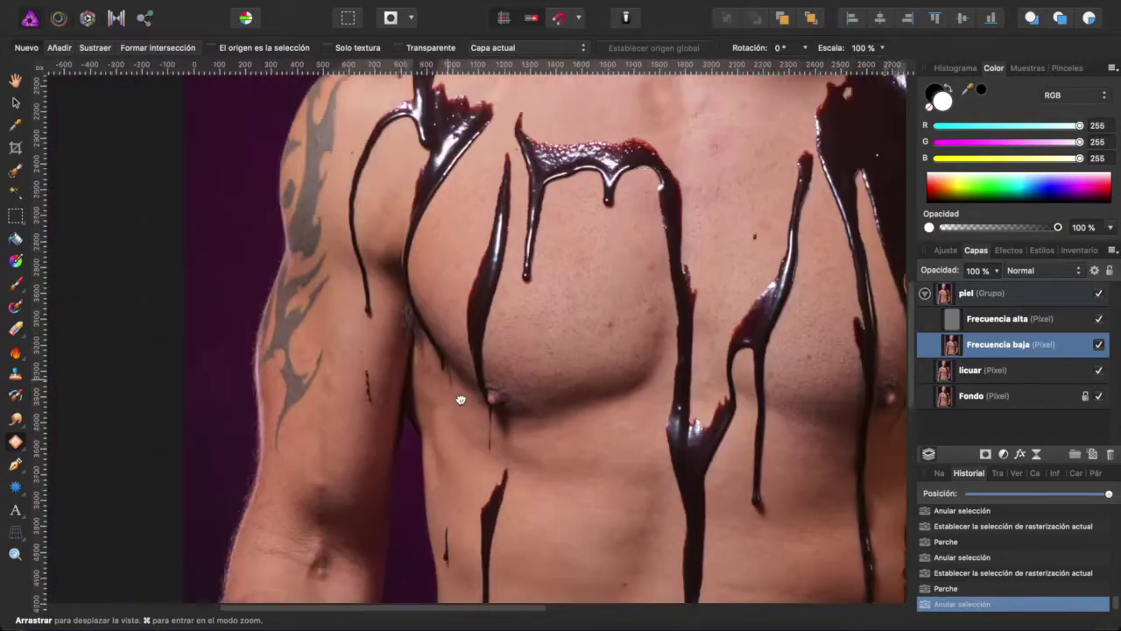
Step: Patch the skin beside the shoulder tattoo on the Frecuencia alta layer, then deselect
scroll(456, 351, up, 3)
scroll(635, 335, up, 5)
key(alt+bracketright)
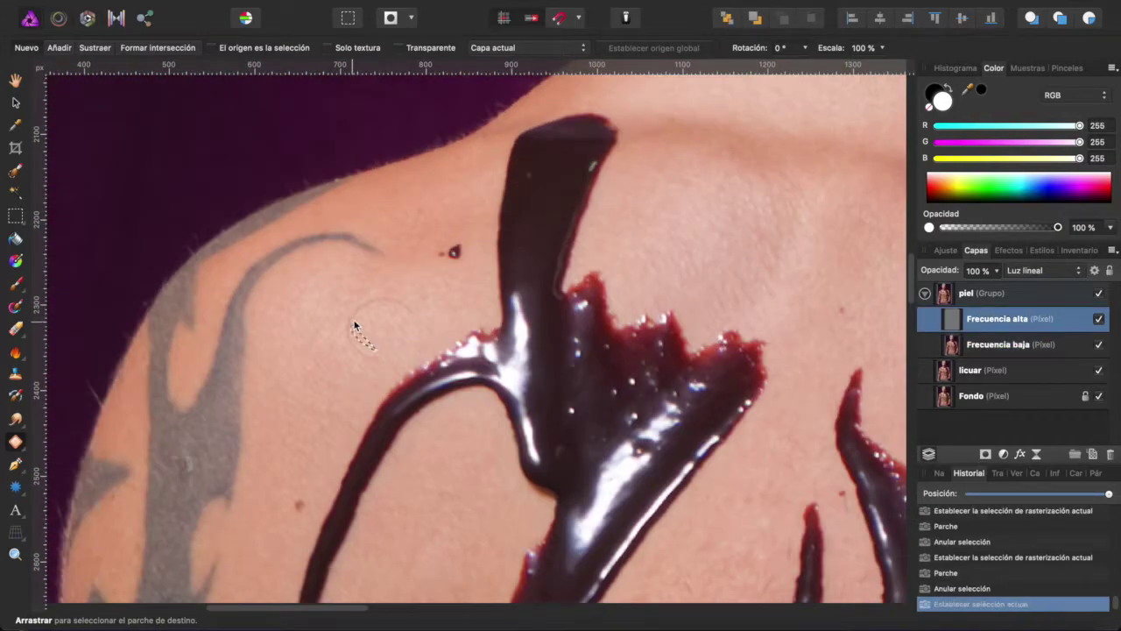
drag(379, 285, 302, 368)
key(ctrl+d)
Step: On the Frecuencia baja layer, patch out two spots on the belly and deselect
drag(285, 509, 433, 273)
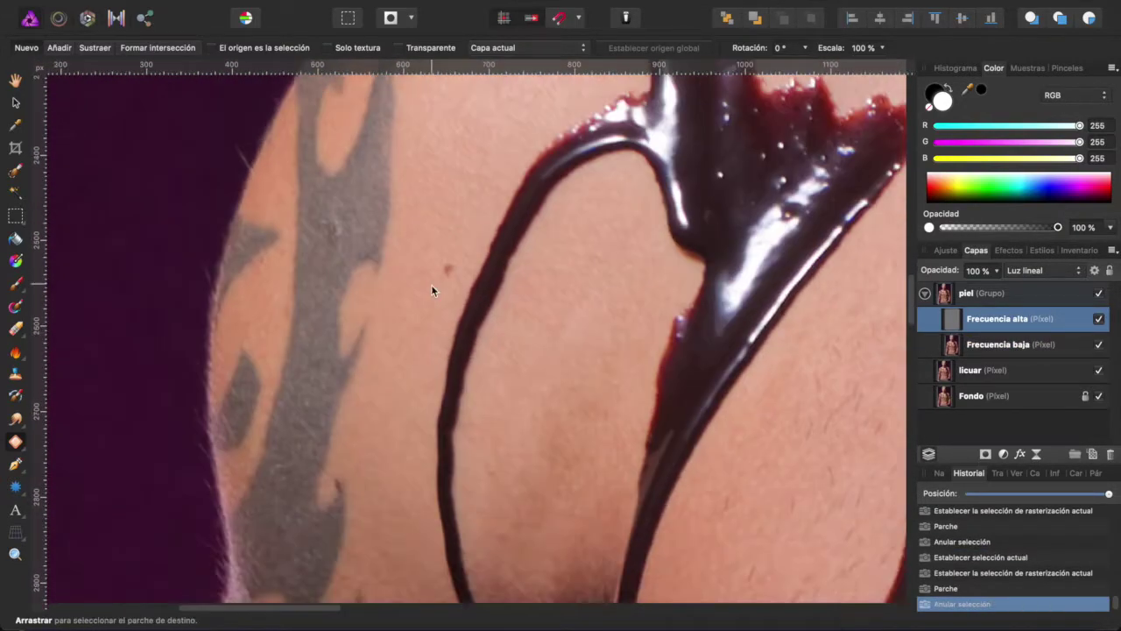
key(alt+bracketleft)
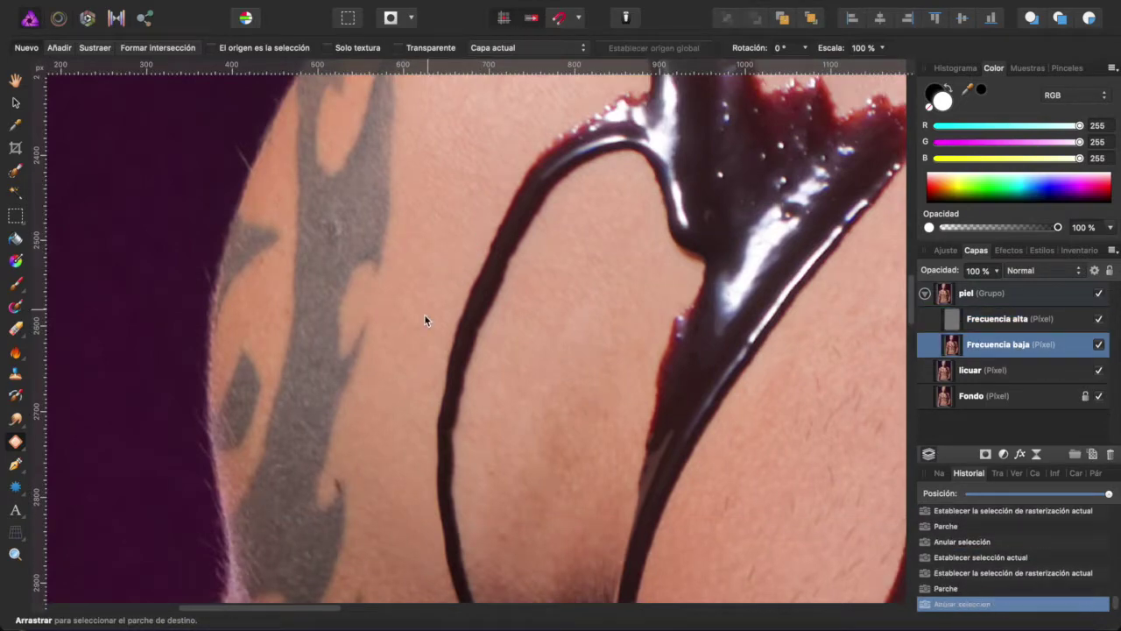
scroll(455, 272, down, 3)
scroll(388, 409, down, 3)
scroll(426, 341, down, 3)
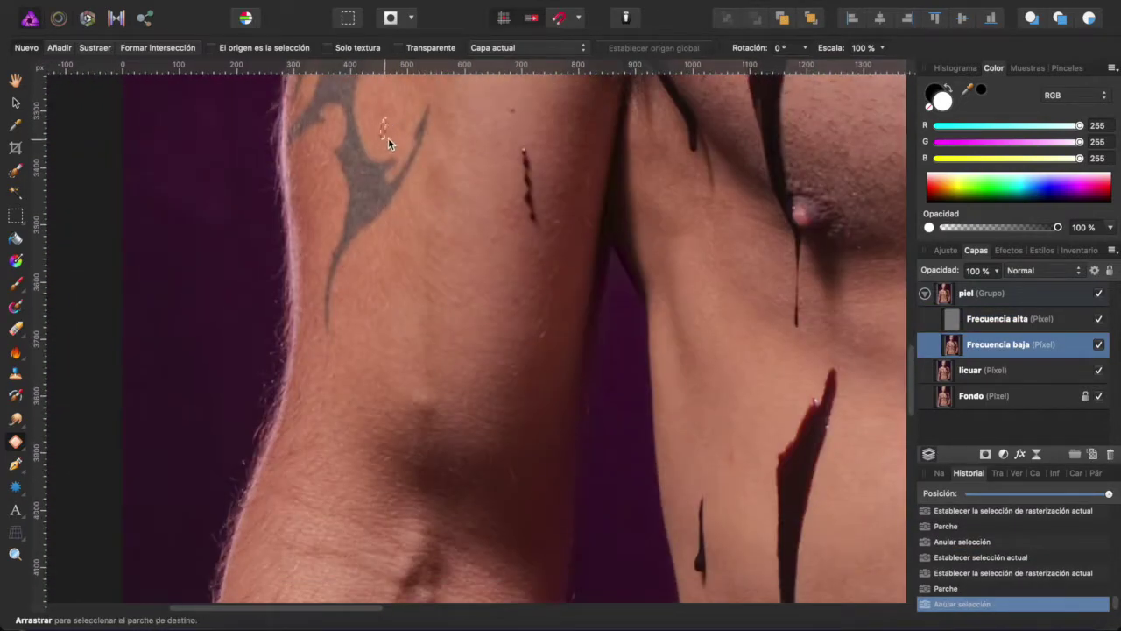
scroll(438, 359, down, 3)
scroll(395, 438, down, 3)
scroll(395, 250, down, 3)
scroll(389, 483, down, 3)
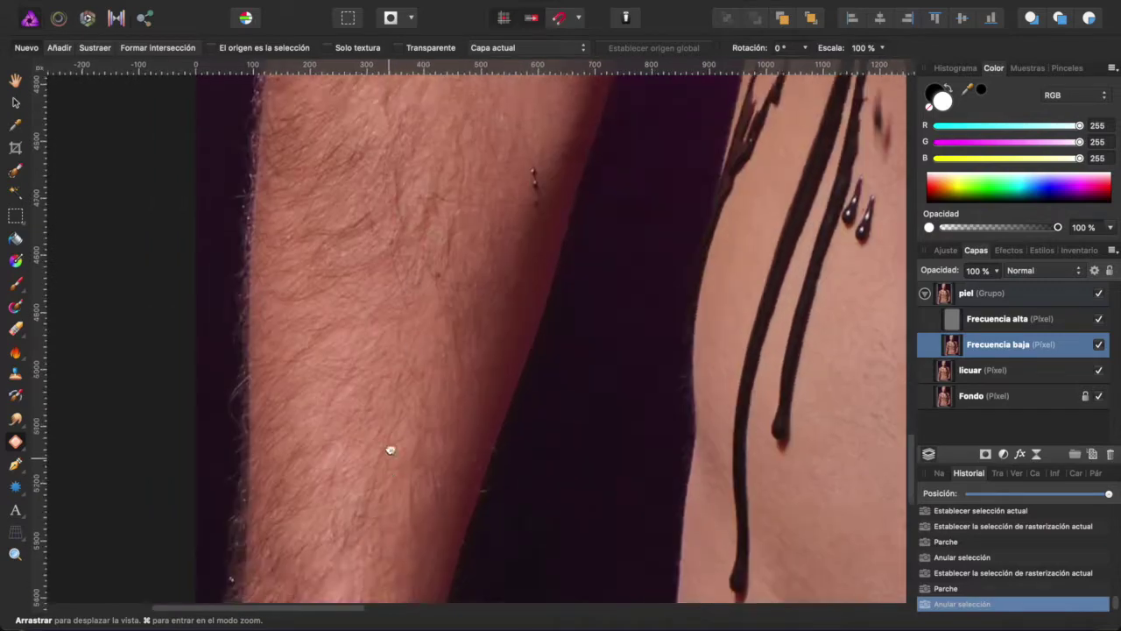
scroll(389, 483, down, 3)
scroll(408, 371, right, 3)
scroll(376, 408, down, 3)
scroll(373, 412, right, 3)
scroll(279, 496, up, 4)
scroll(280, 496, right, 2)
mouse_move(434, 372)
mouse_down()
mouse_move(480, 410)
mouse_move(669, 426)
mouse_up()
key(ctrl+d)
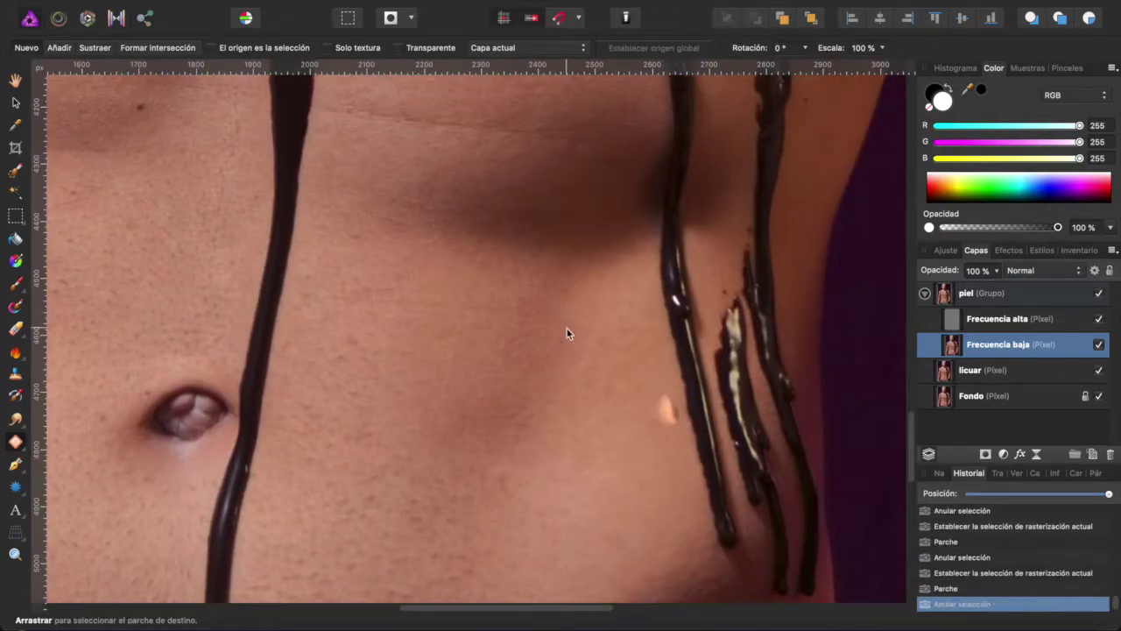
scroll(543, 368, up, 5)
scroll(543, 368, left, 3)
drag(576, 408, 814, 312)
key(ctrl+d)
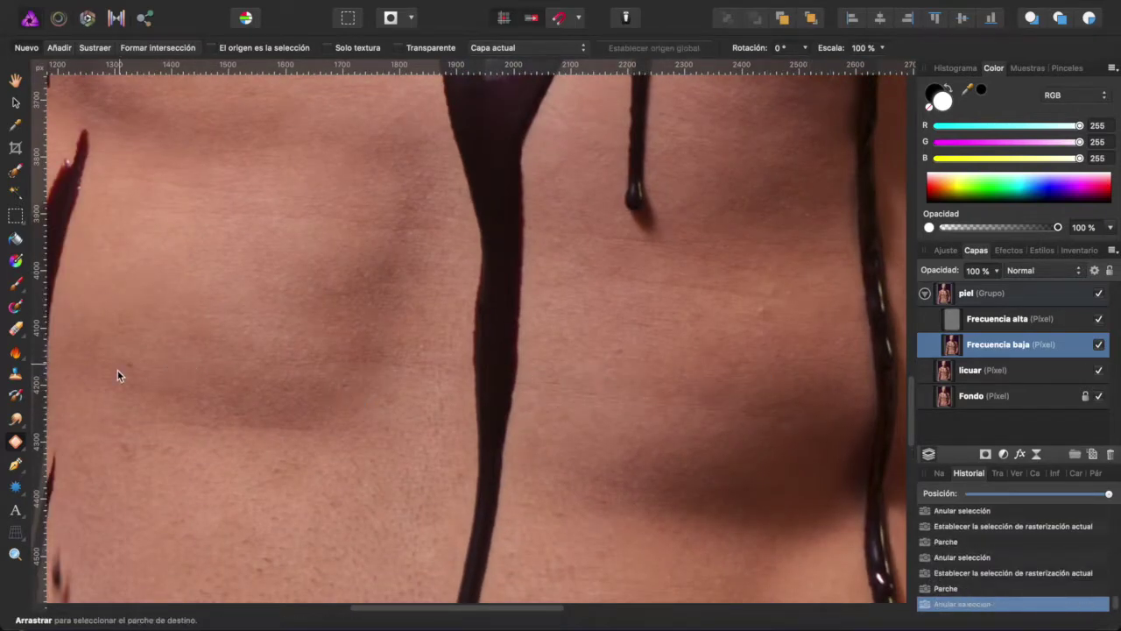
Step: Outline another uneven belly area for patching
scroll(157, 350, left, 3)
drag(424, 447, 424, 426)
scroll(412, 289, up, 5)
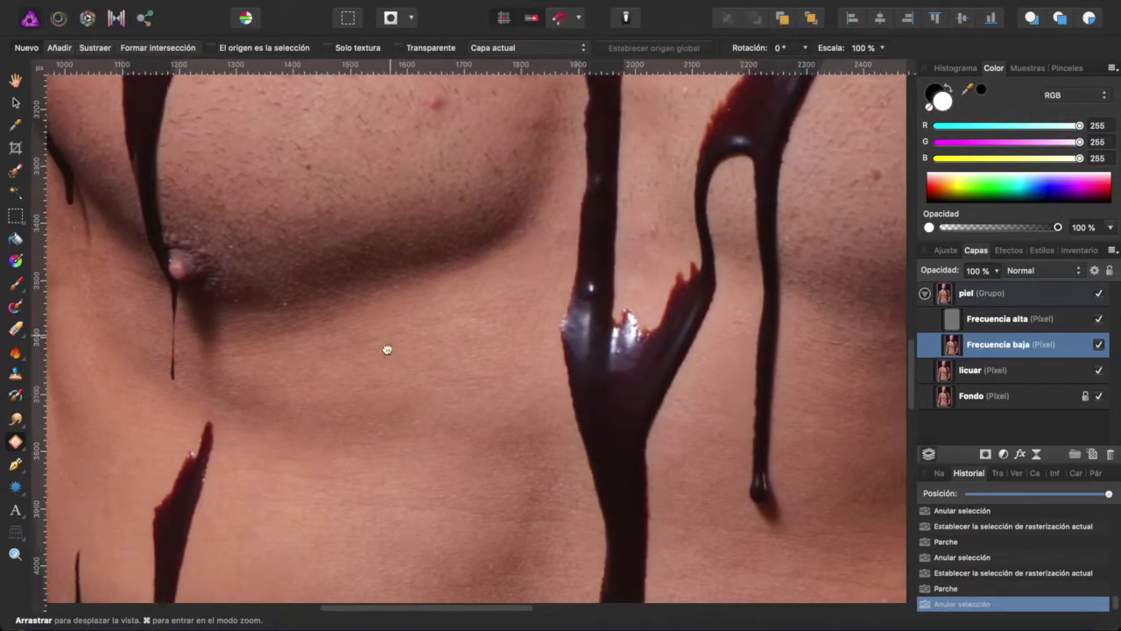
scroll(394, 324, up, 4)
scroll(394, 324, right, 2)
scroll(432, 295, right, 1)
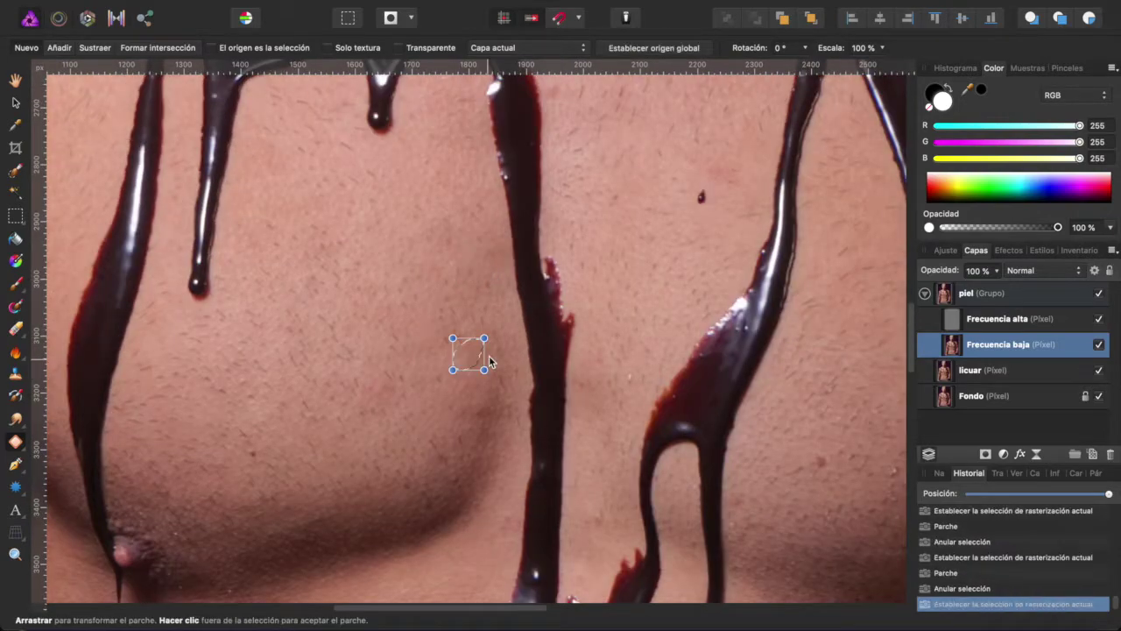
scroll(488, 363, right, 3)
scroll(570, 429, up, 3)
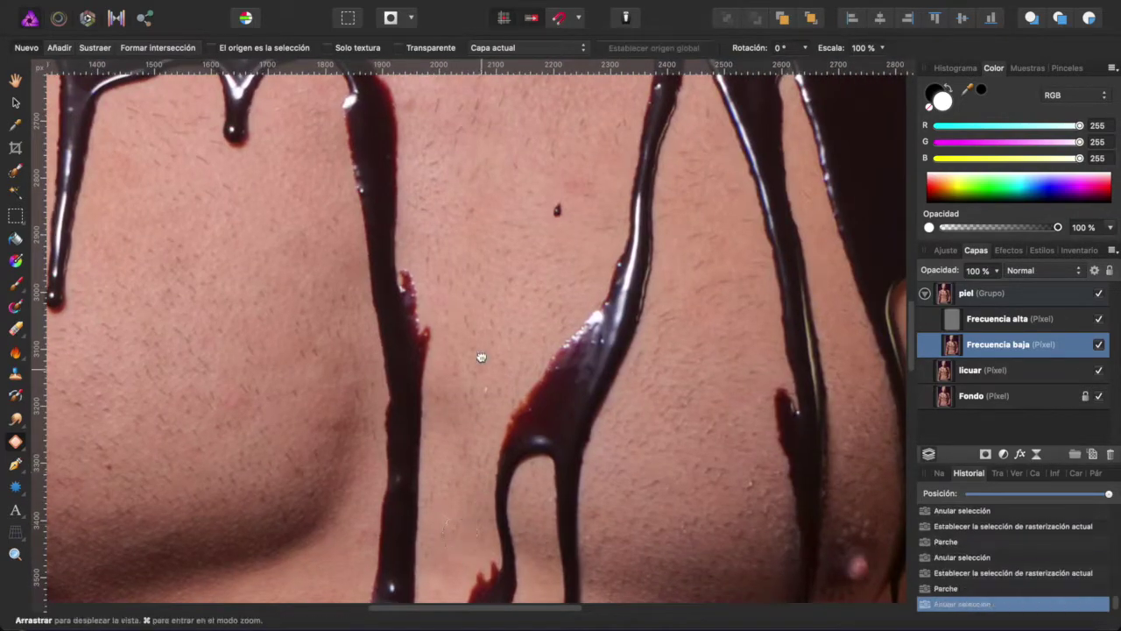
scroll(481, 356, up, 5)
scroll(473, 324, right, 1)
Step: Patch an uneven neck spot over clean neck skin on the Frecuencia alta layer
drag(416, 249, 395, 300)
scroll(385, 367, up, 4)
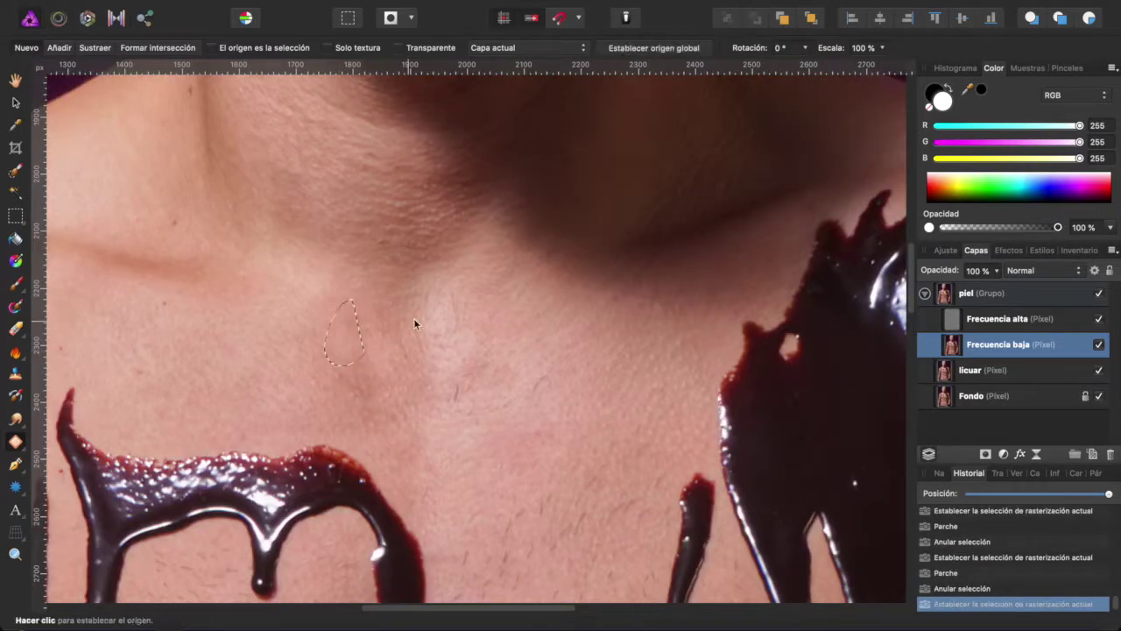
scroll(403, 324, left, 4)
drag(285, 287, 295, 175)
scroll(262, 263, down, 2)
scroll(263, 263, left, 3)
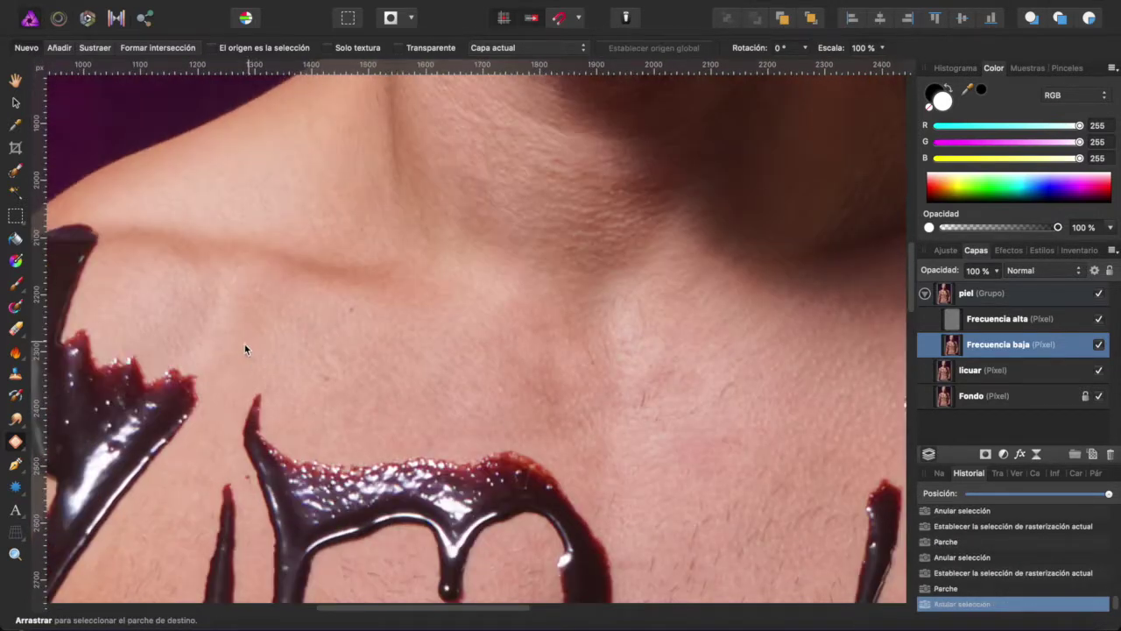
scroll(483, 355, up, 3)
key(alt+bracketright)
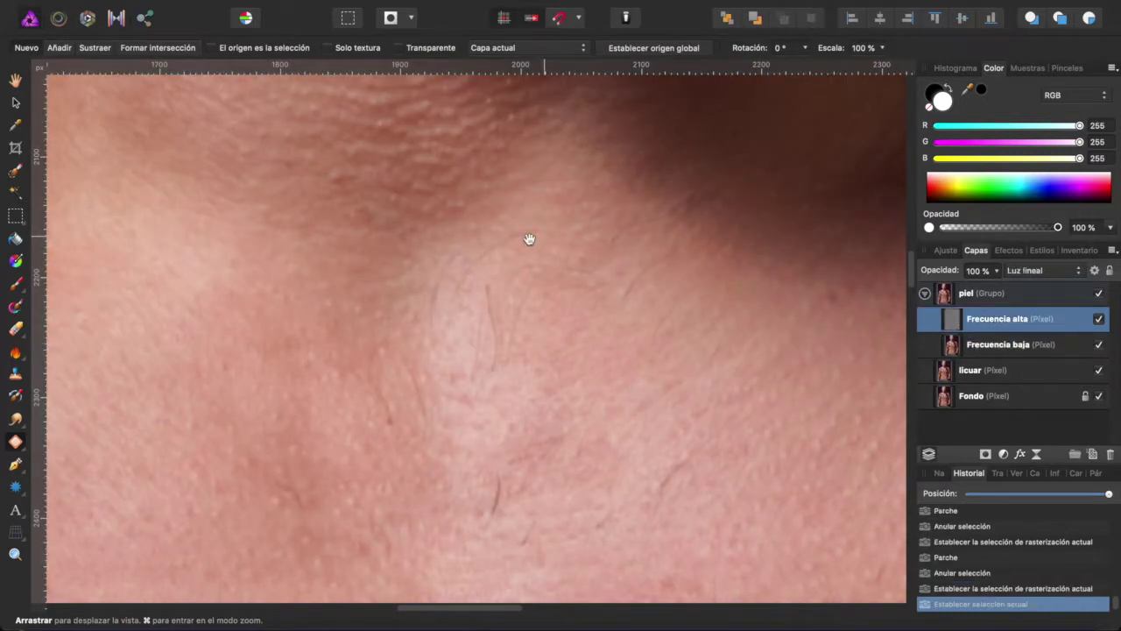
drag(487, 298, 528, 283)
key(ctrl+d)
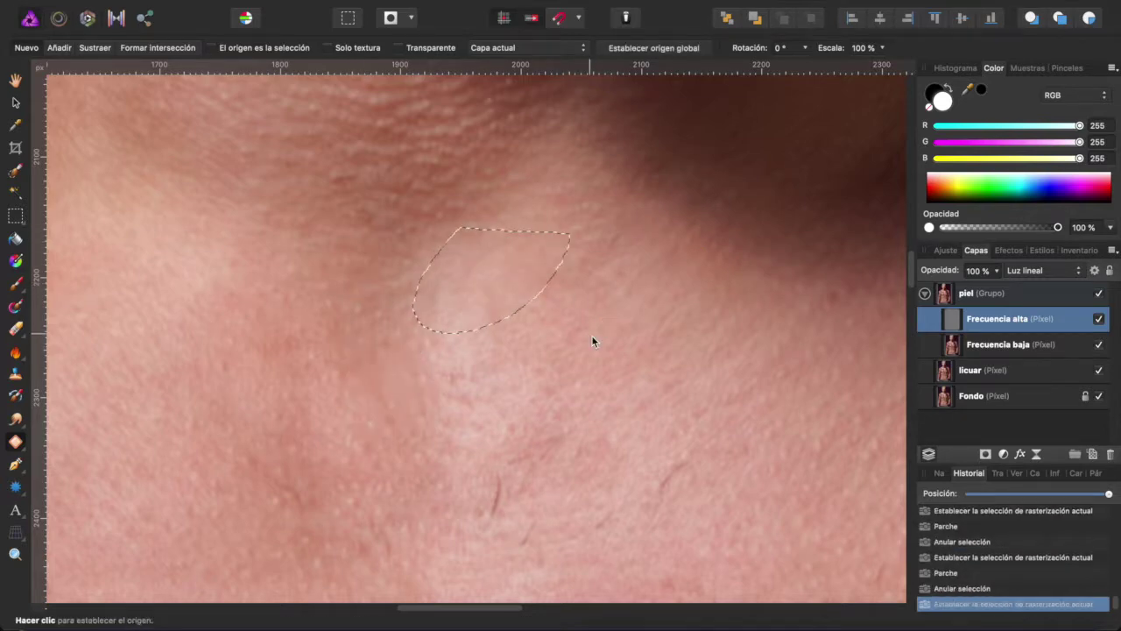
Step: On Frecuencia baja, patch uneven forehead skin above the brows with smoother skin
scroll(521, 304, down, 5)
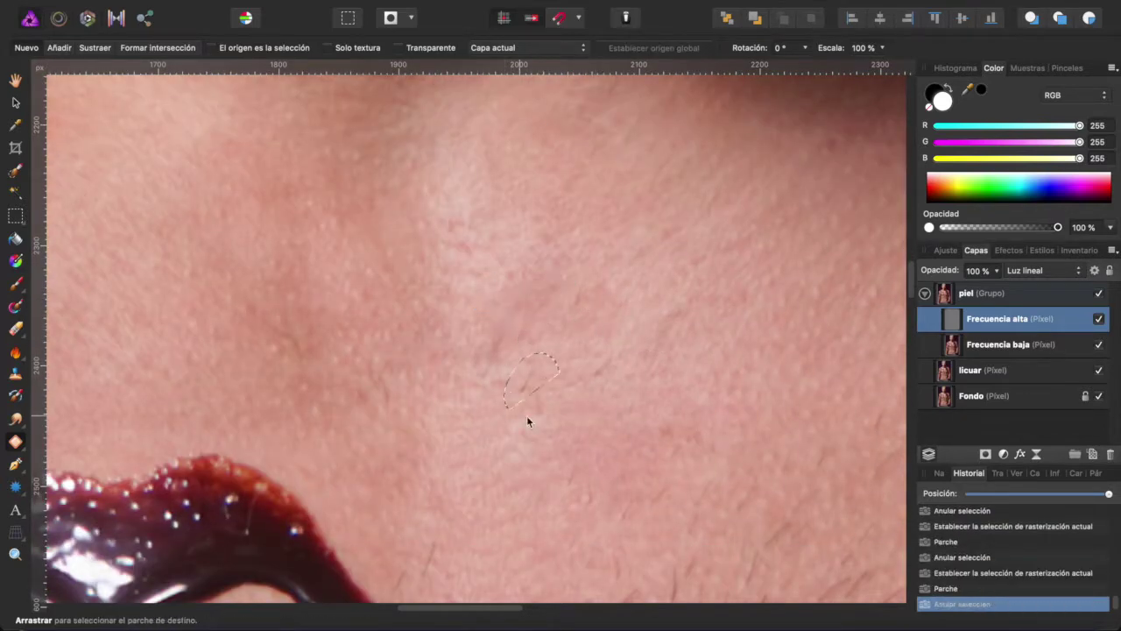
scroll(506, 405, left, 4)
scroll(471, 208, down, 3)
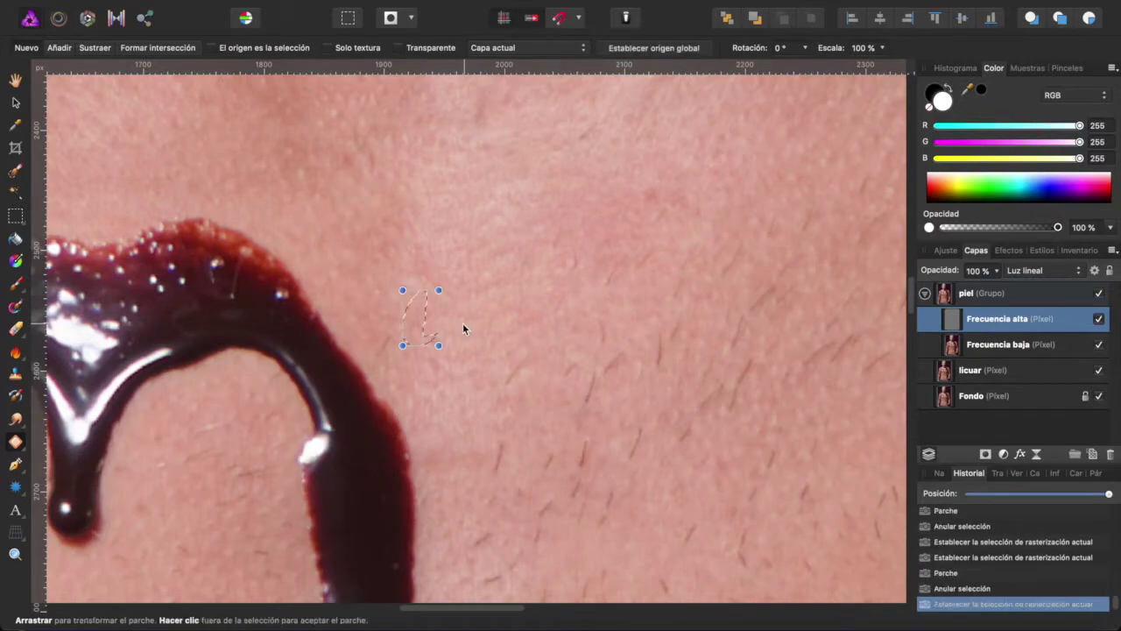
scroll(449, 342, down, 3)
scroll(478, 388, up, 6)
scroll(478, 388, up, 2)
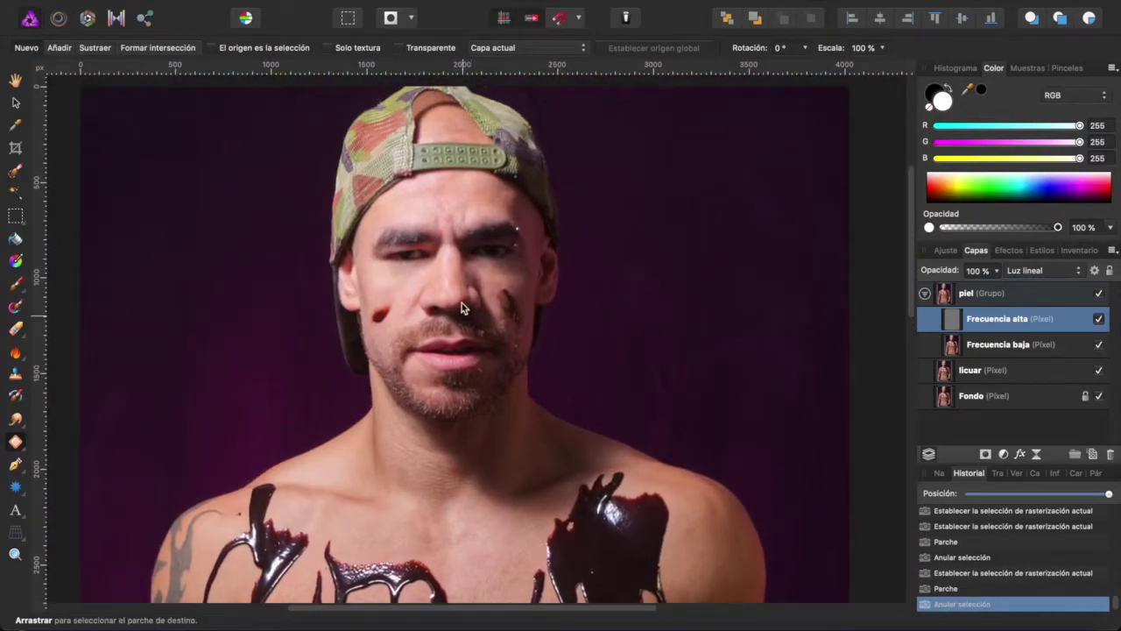
scroll(483, 194, up, 5)
scroll(483, 194, up, 2)
click(964, 348)
scroll(548, 216, up, 1)
scroll(388, 250, up, 1)
scroll(388, 250, up, 1)
drag(445, 279, 471, 384)
mouse_move(543, 376)
mouse_down()
mouse_move(556, 293)
mouse_move(465, 344)
mouse_up()
click(538, 324)
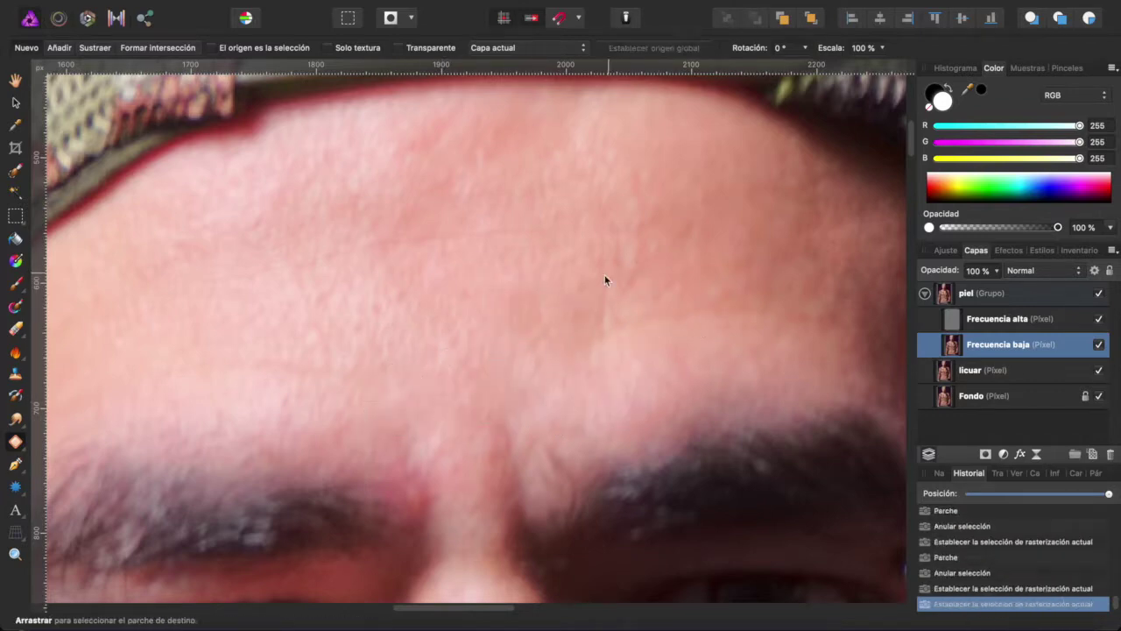
Step: Patch a spot on the scalp under the cap
scroll(622, 335, down, 3)
scroll(551, 493, up, 2)
scroll(563, 380, up, 2)
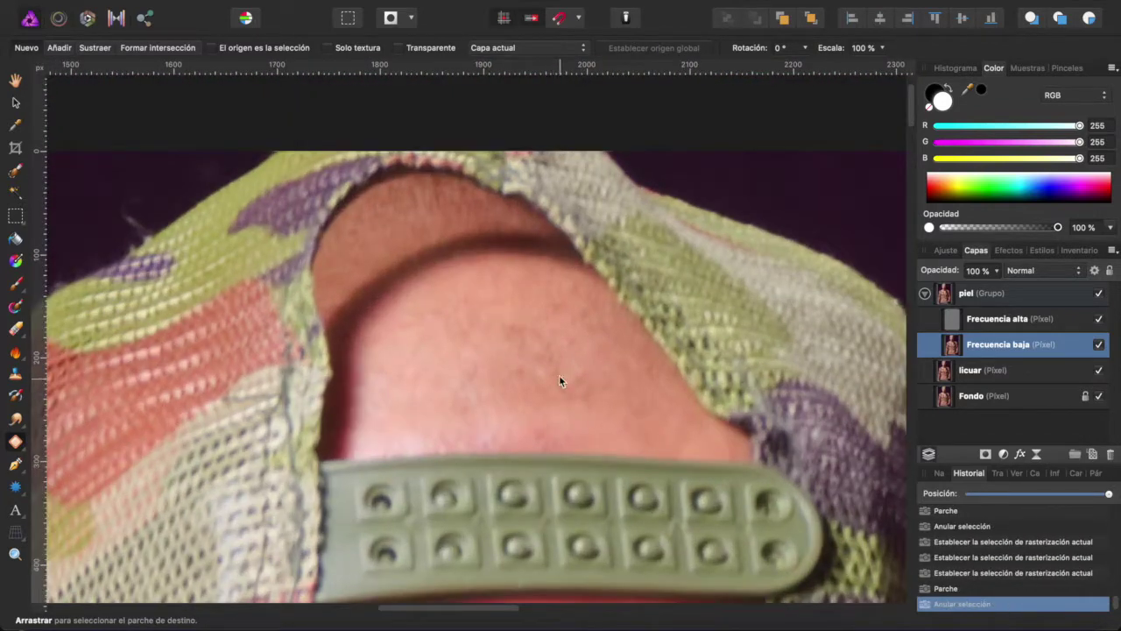
mouse_move(543, 382)
mouse_down()
mouse_move(458, 368)
mouse_move(629, 406)
mouse_up()
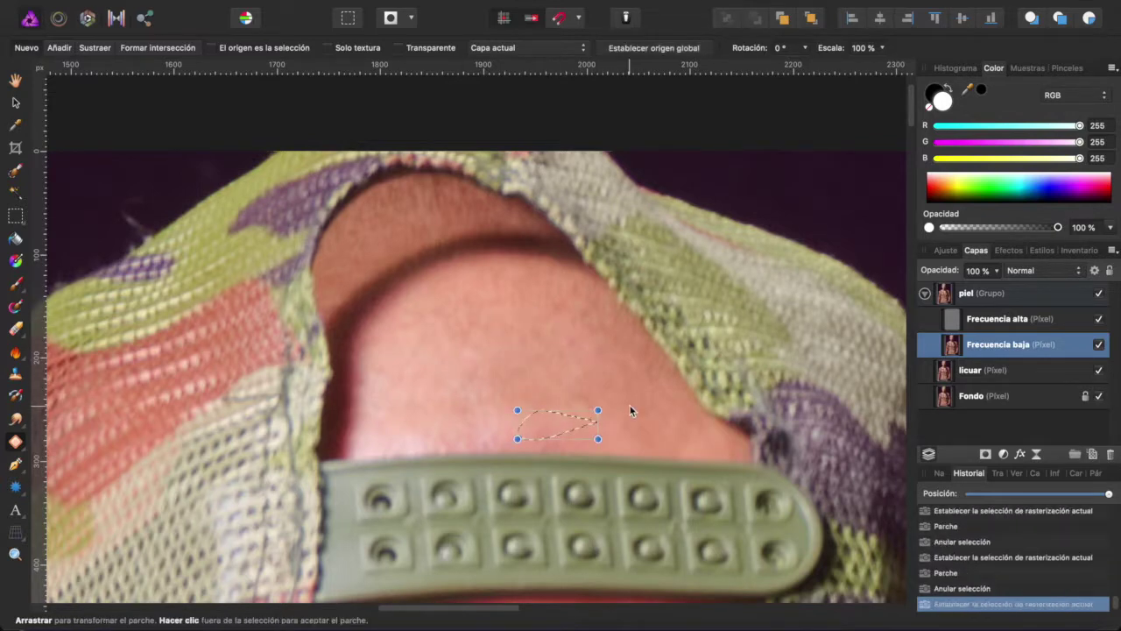
click(629, 405)
scroll(557, 492, down, 3)
scroll(539, 397, down, 3)
scroll(540, 398, down, 3)
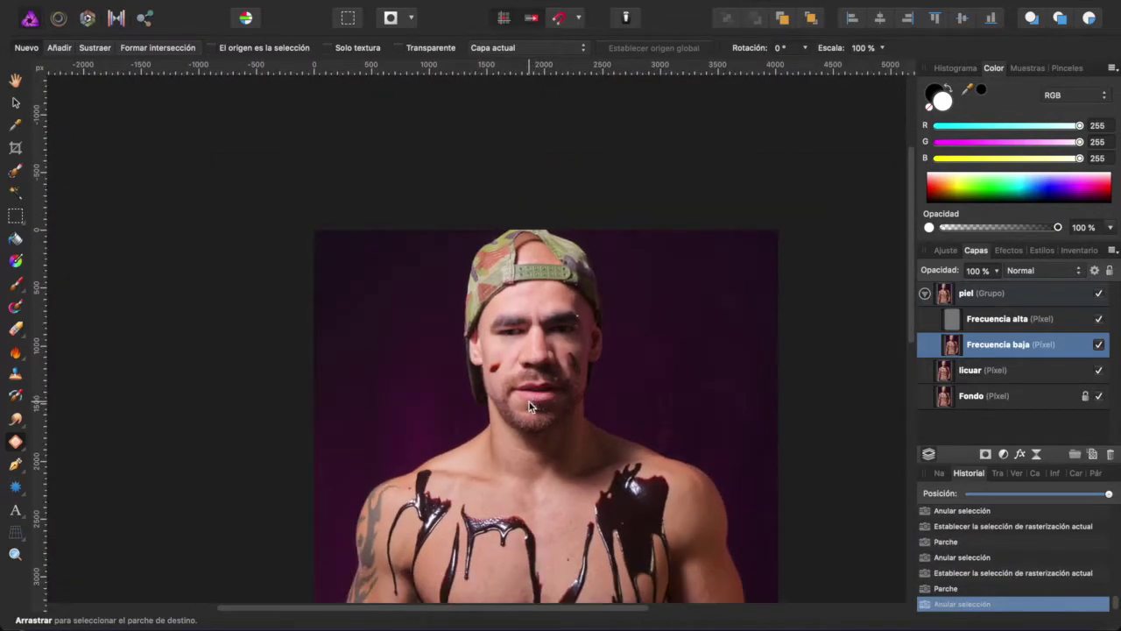
Step: Add a darkening Curves layer with an inverted mask, named sombra
key(super+0)
click(924, 293)
click(1003, 454)
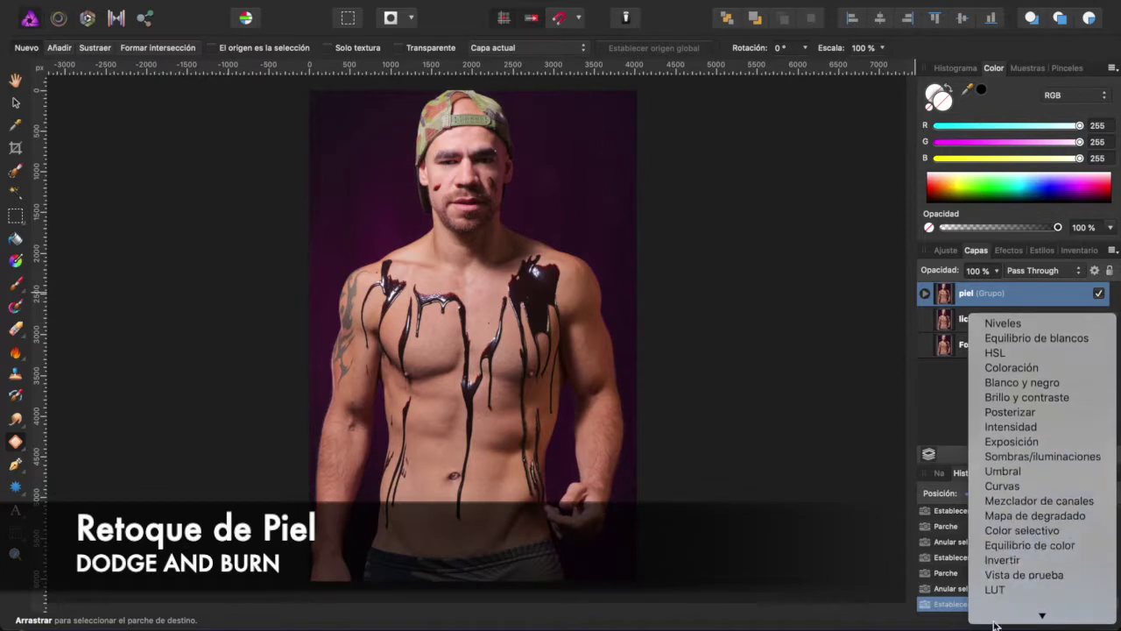
click(1007, 473)
drag(758, 355, 777, 425)
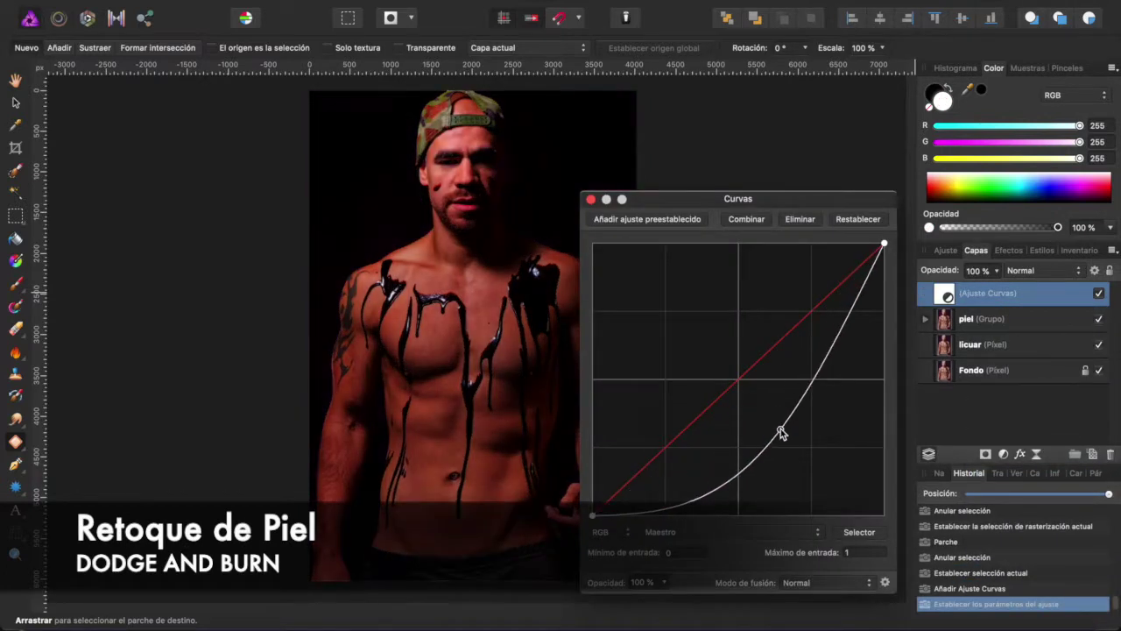
key(Escape)
key(super+i)
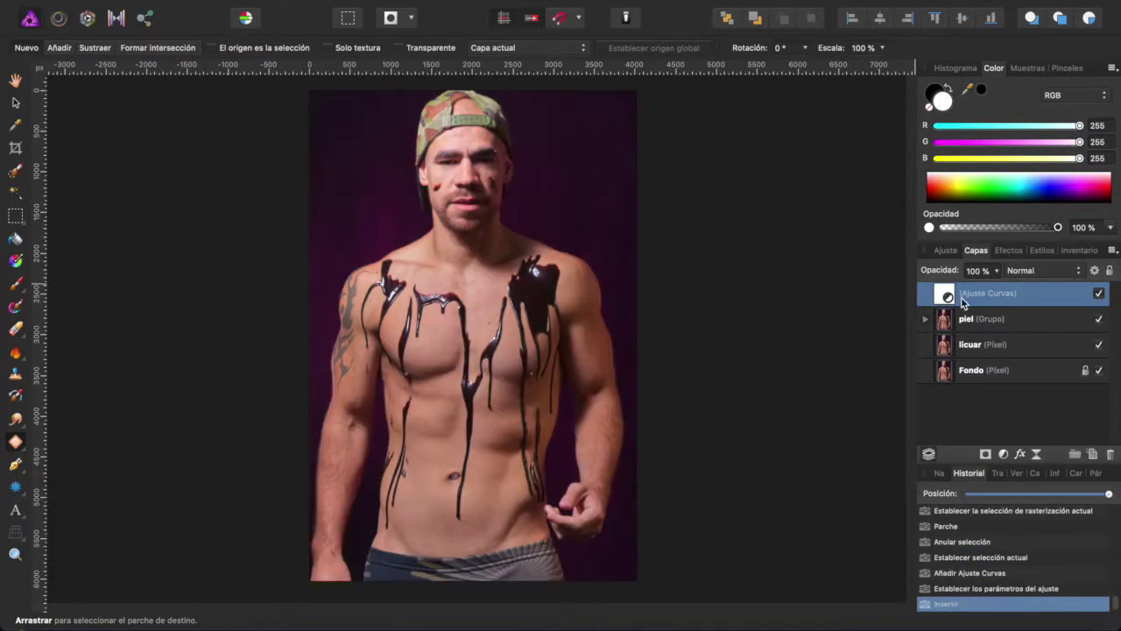
click(963, 293)
text(bra)
key(Return)
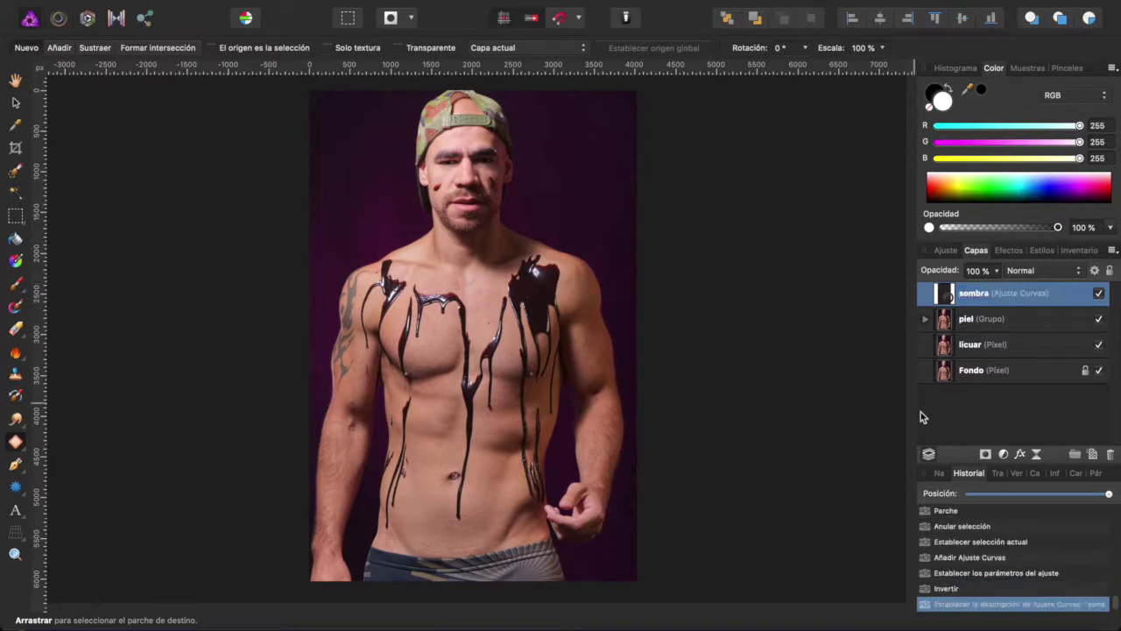
Step: Add a brightening Curves layer with an inverted mask, named luces
click(1003, 454)
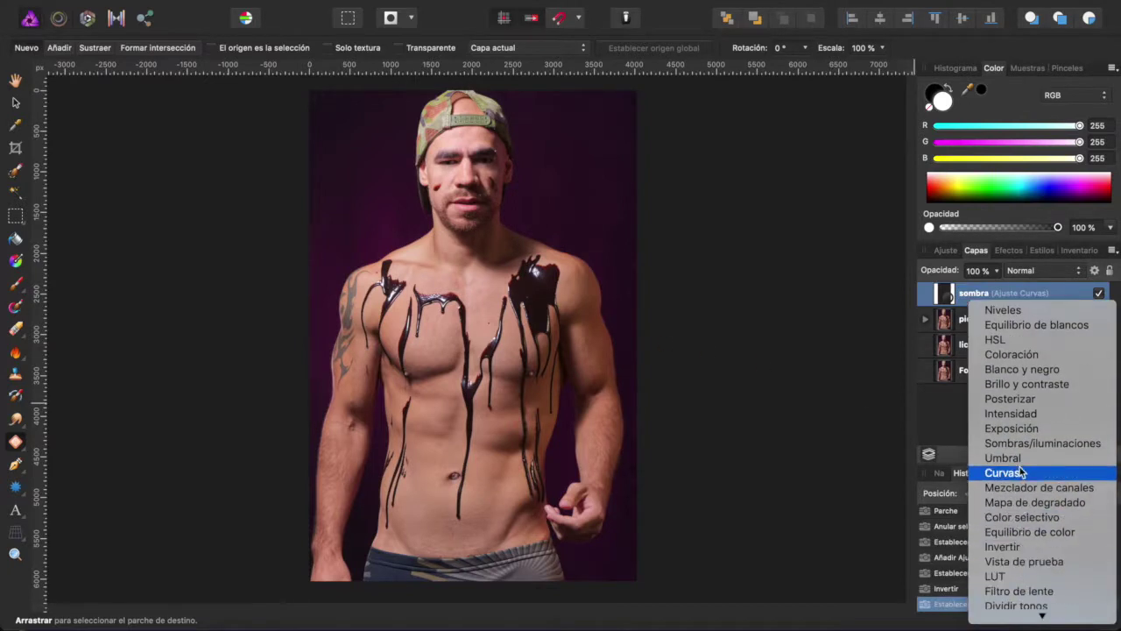
click(1003, 473)
mouse_move(687, 426)
mouse_down()
mouse_move(671, 321)
mouse_move(692, 337)
mouse_up()
click(592, 200)
key(ctrl+i)
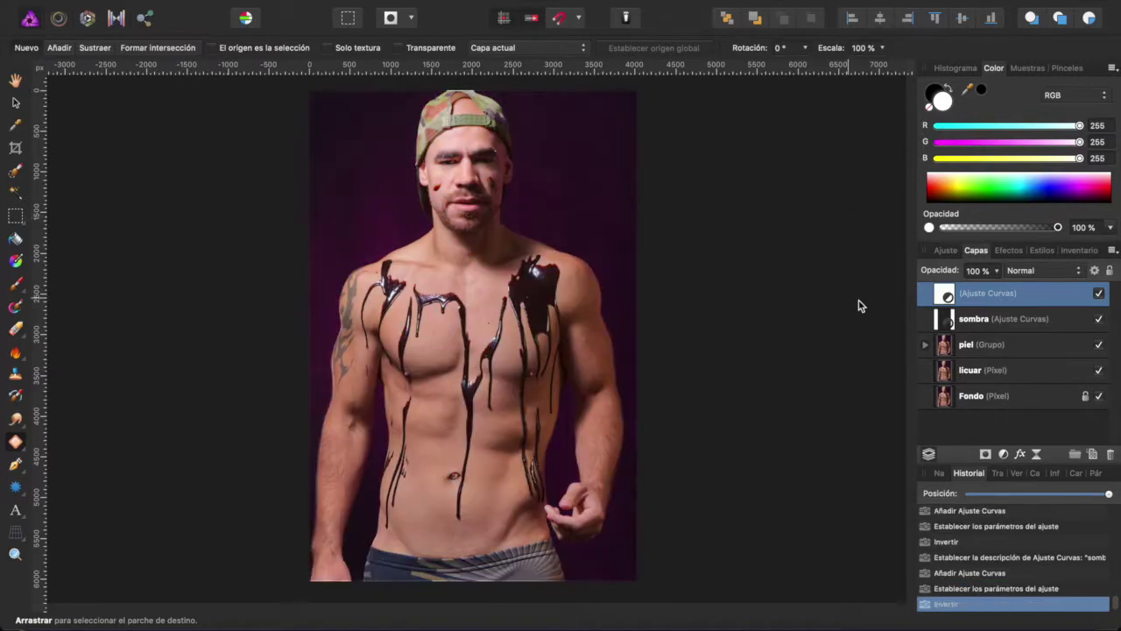
double_click(995, 293)
text(luces)
key(Return)
Step: Group the two curves layers as D&B and select sombra inside it
shift+click(988, 321)
click(1075, 453)
double_click(986, 298)
text(D&B)
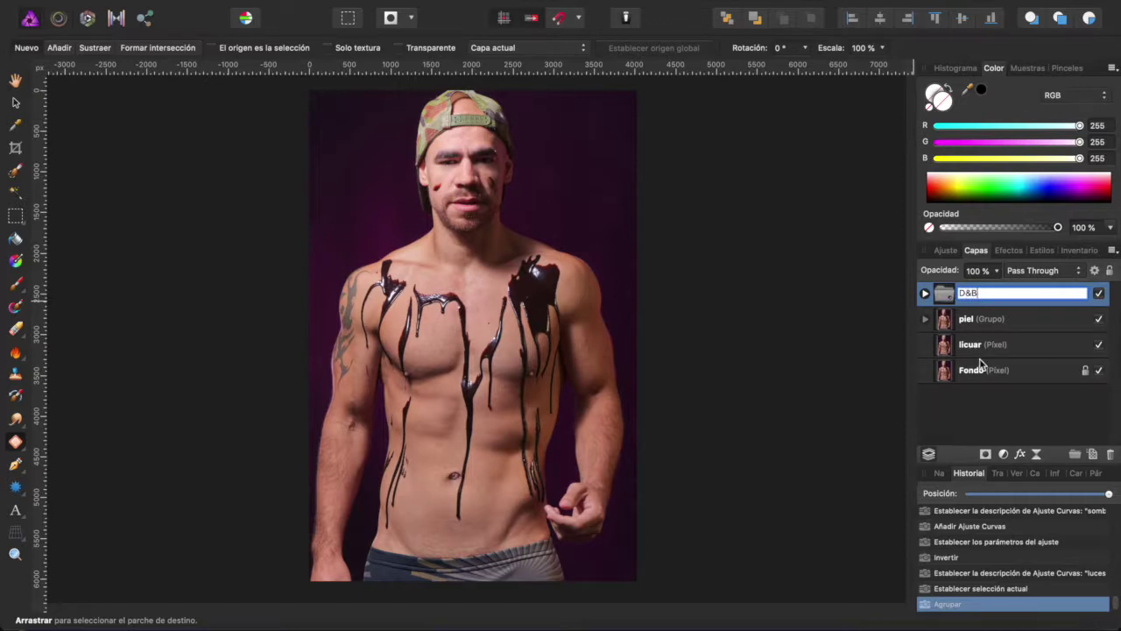
key(Return)
click(981, 345)
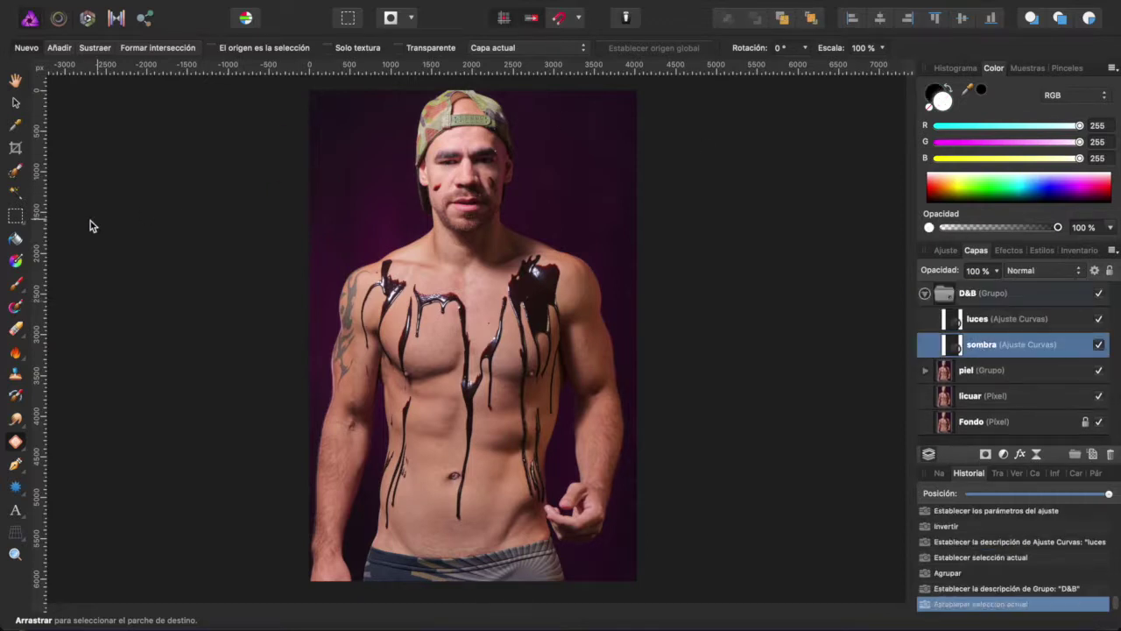
Step: Set up the Brush at 300 px with 10% opacity and 10% flow
click(23, 284)
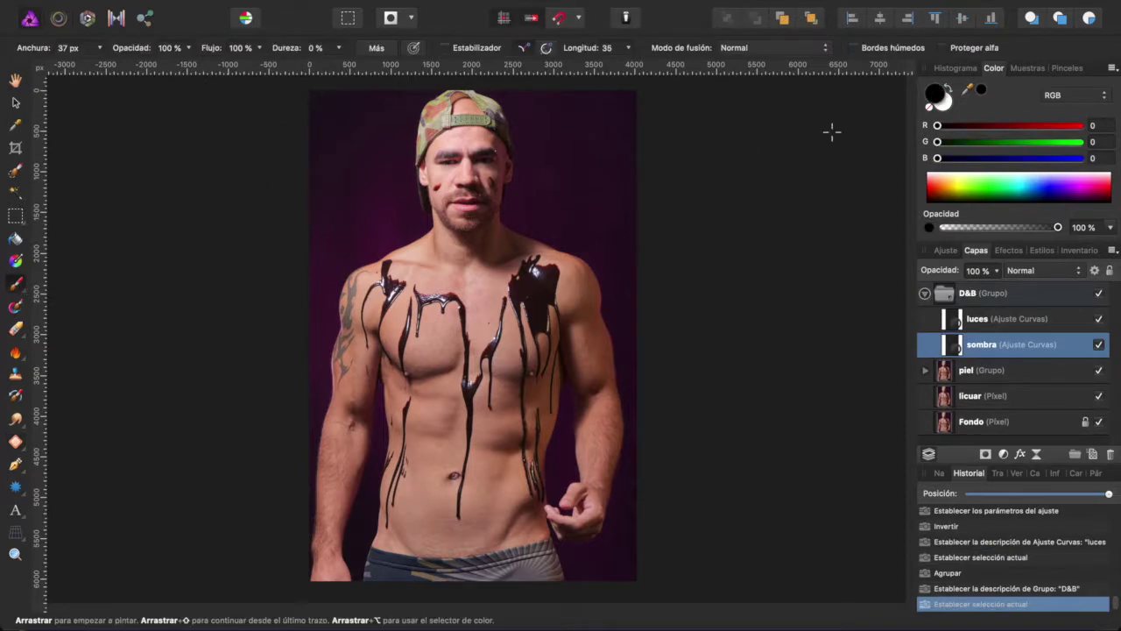
click(99, 47)
drag(70, 68, 108, 68)
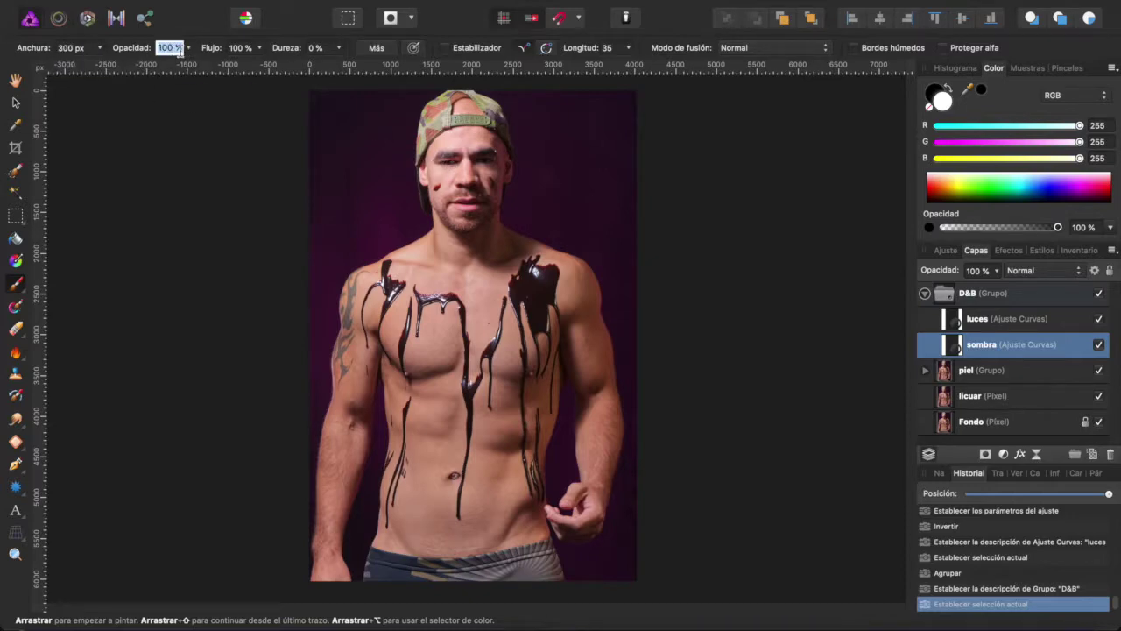
text(10)
key(Tab)
text(10)
key(Return)
scroll(498, 150, up, 2)
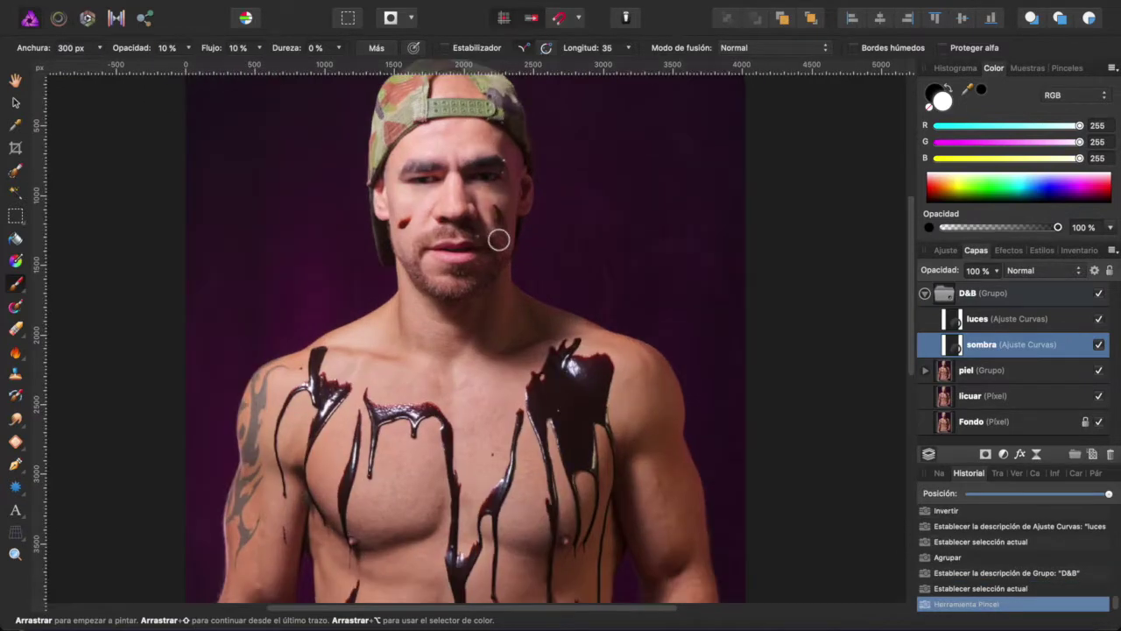
Step: Shrink the brush to 210 px and paint soft shadow on the chin, temple and face
scroll(498, 237, up, 2)
scroll(464, 225, up, 2)
scroll(444, 304, up, 1)
click(99, 47)
drag(100, 68, 84, 67)
drag(480, 423, 484, 429)
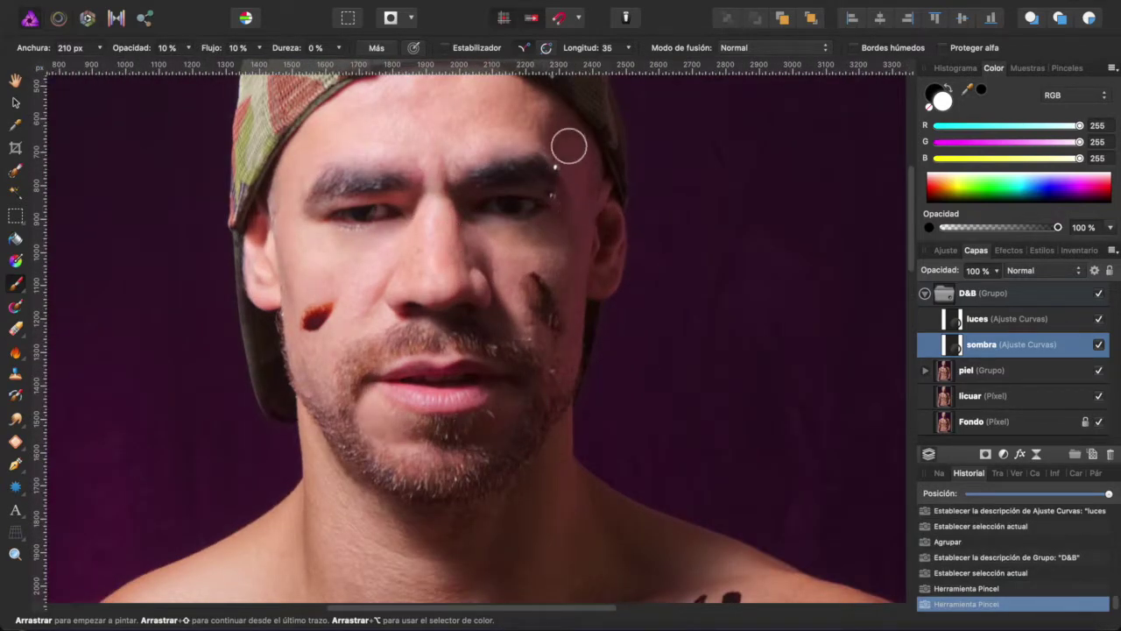
mouse_move(568, 173)
mouse_down()
mouse_move(584, 133)
mouse_move(575, 137)
mouse_up()
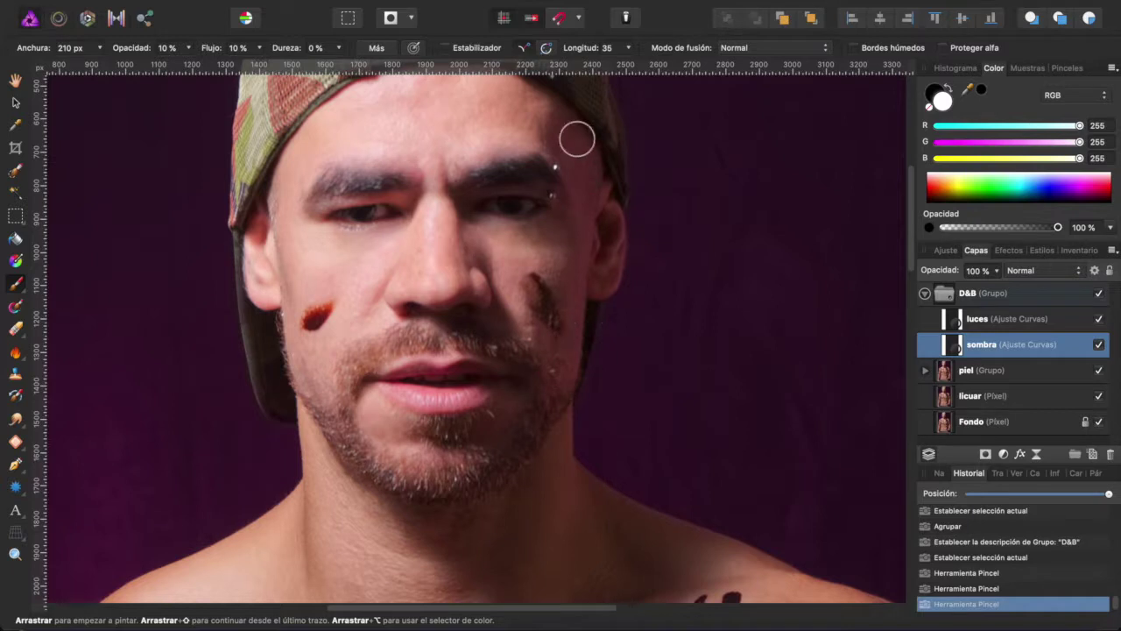
click(553, 143)
click(458, 207)
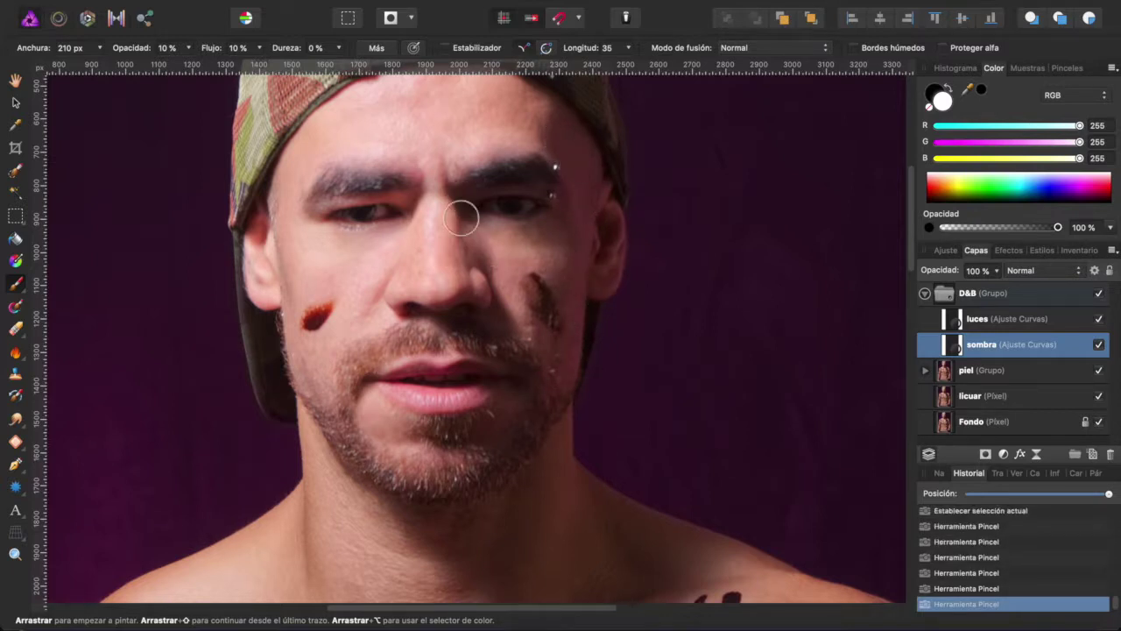
Step: Paint shadow around the eyes and a subtle shadow down the cheek
drag(406, 199, 388, 188)
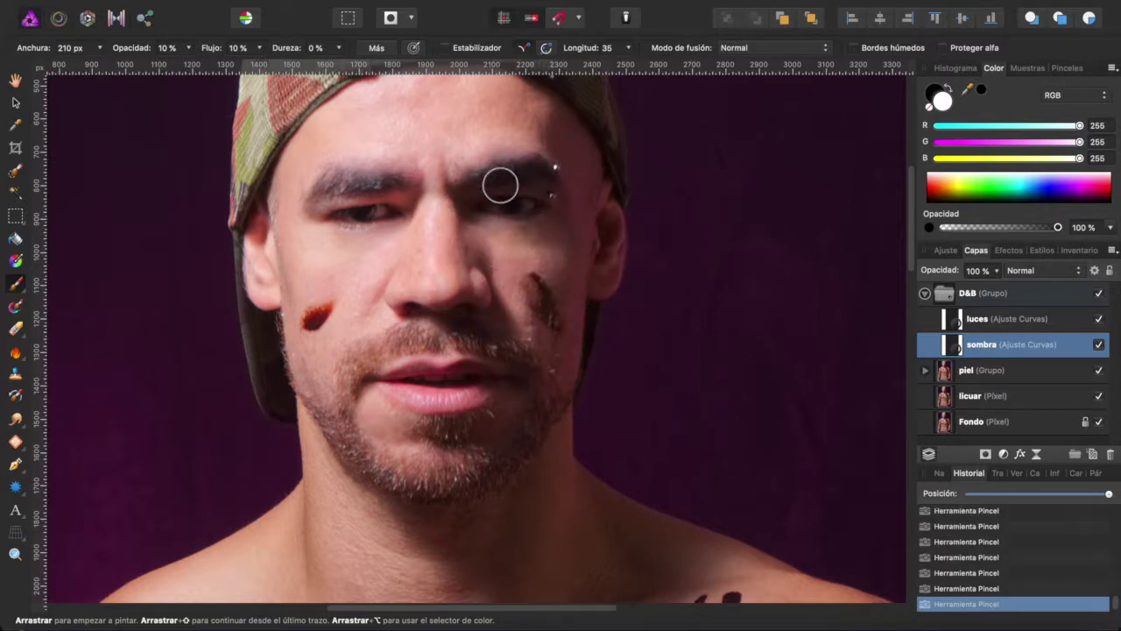
drag(535, 310, 531, 275)
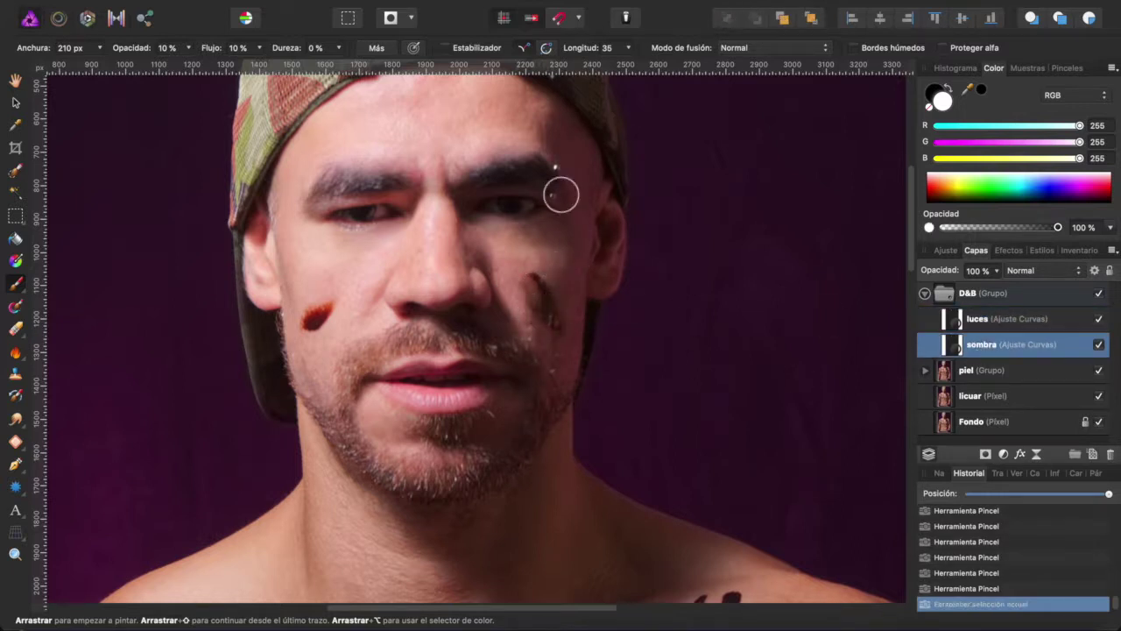
key(ctrl+z)
drag(584, 251, 524, 435)
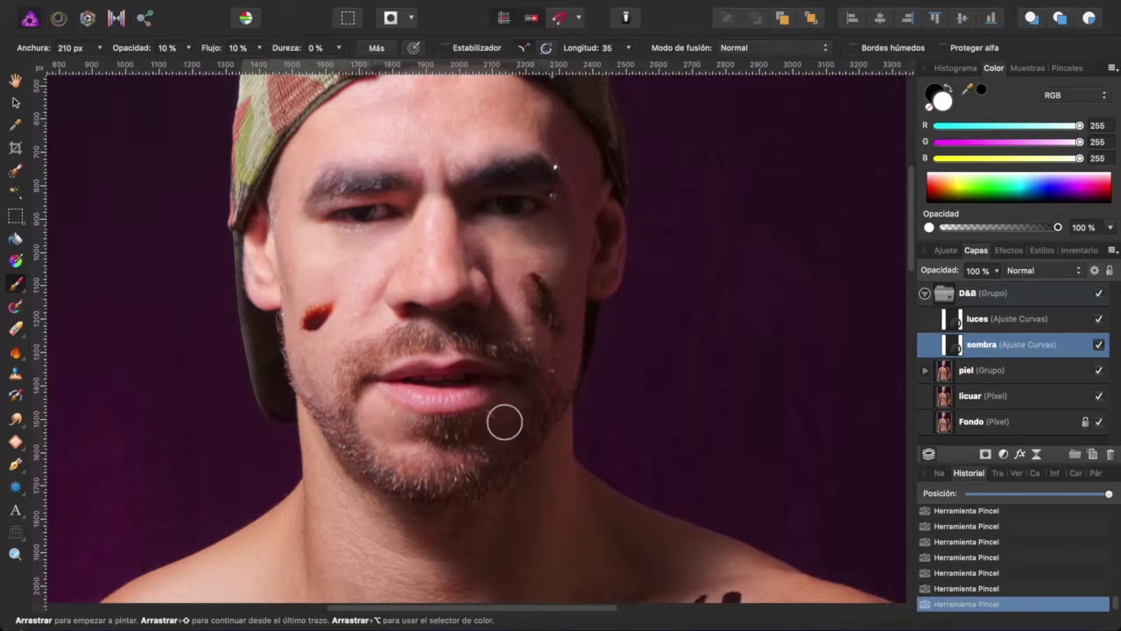
scroll(505, 412, down, 5)
Step: Enlarge the brush to 400 px and move onto the luces layer
drag(99, 48, 66, 68)
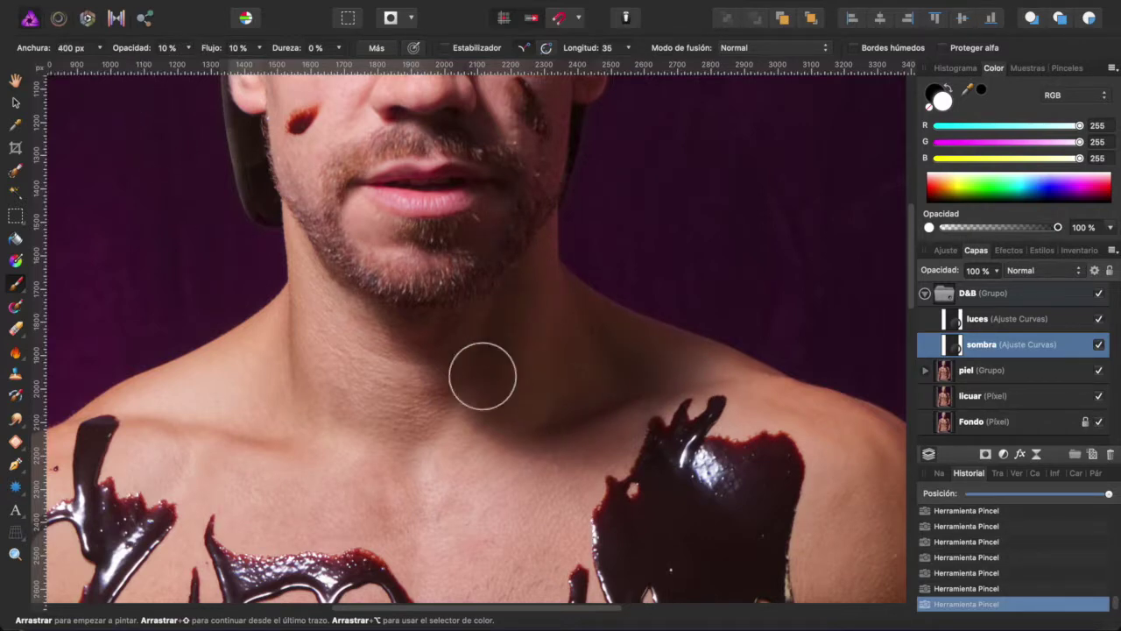
scroll(500, 450, up, 3)
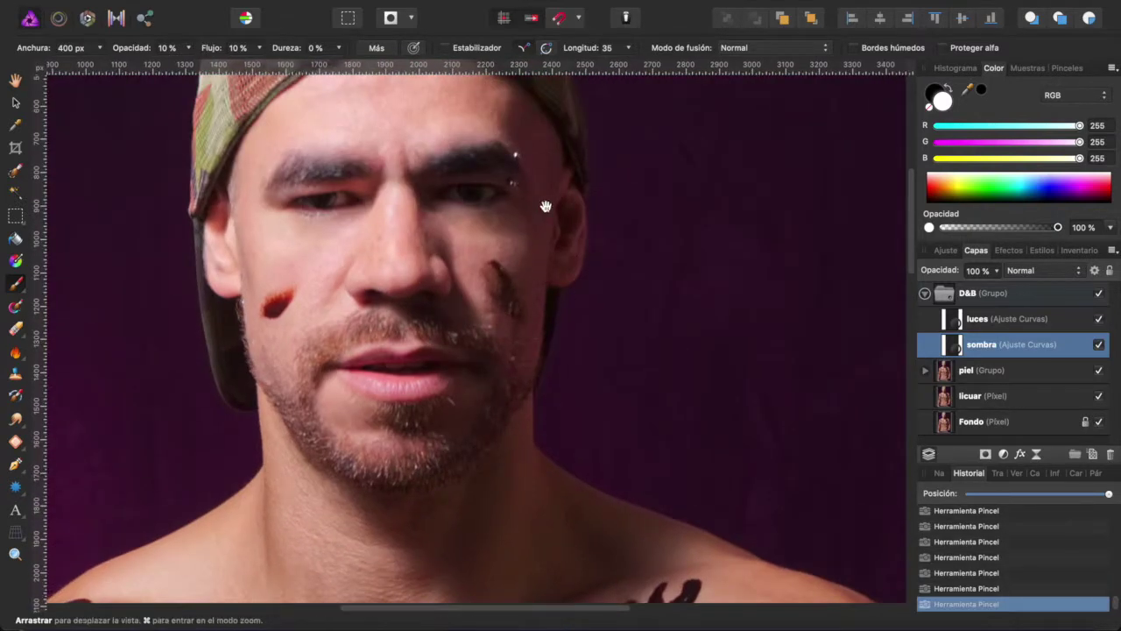
scroll(549, 190, up, 2)
scroll(534, 263, up, 3)
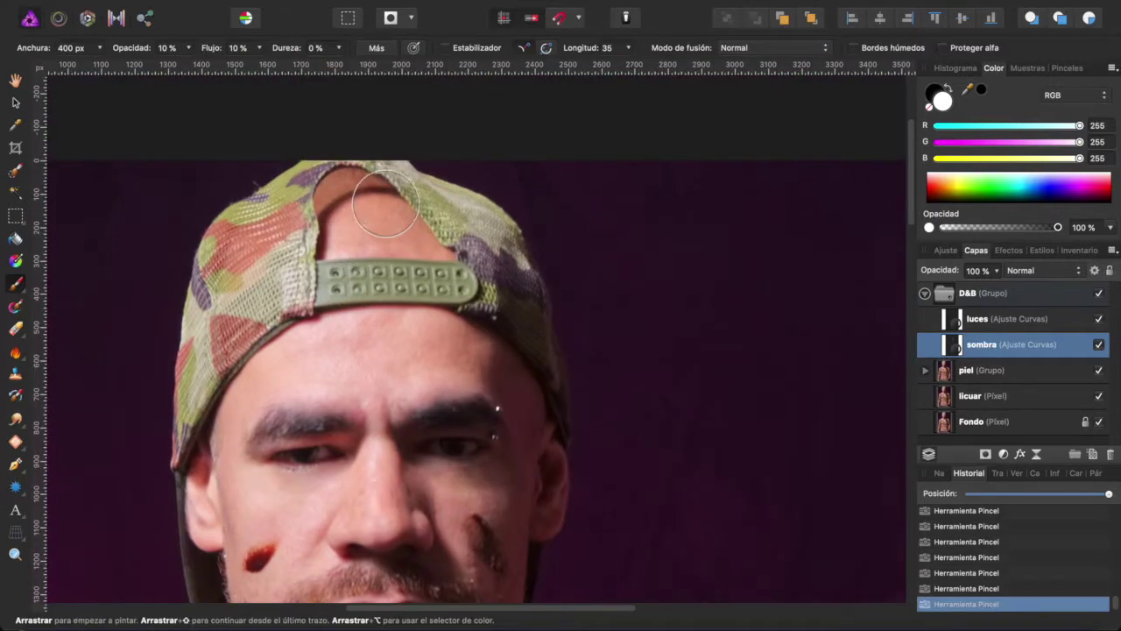
scroll(501, 405, down, 2)
scroll(500, 406, up, 2)
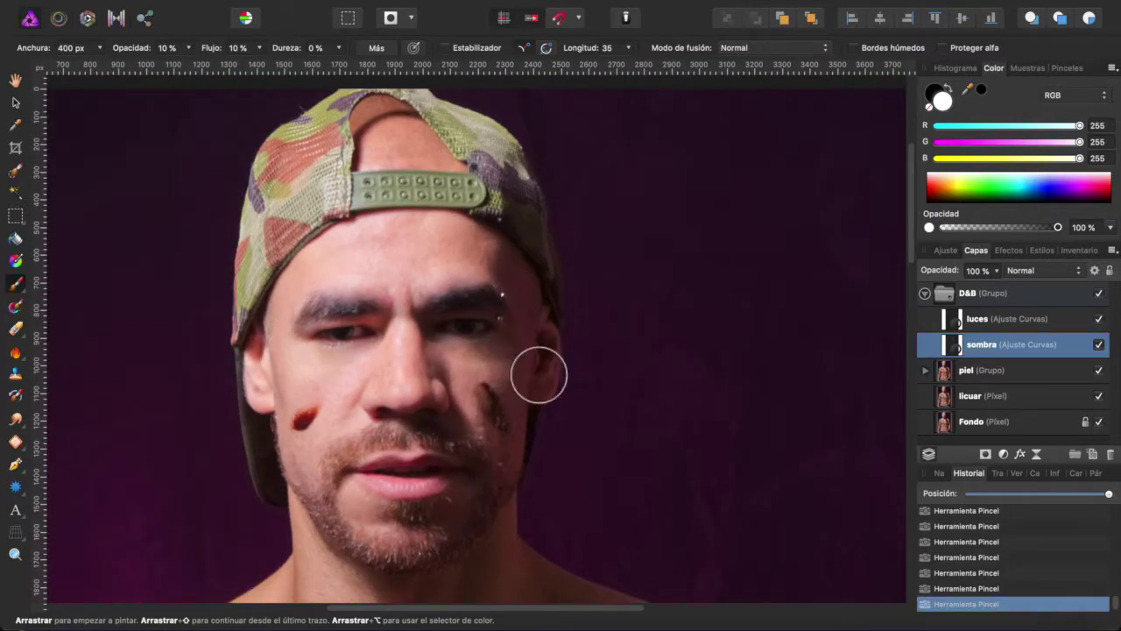
key(alt+bracketright)
scroll(399, 318, down, 1)
scroll(399, 318, up, 2)
Step: Brush 10% white around the right eye on luces, then pan across the chest and arms
mouse_move(531, 320)
mouse_down()
mouse_move(496, 336)
mouse_move(525, 323)
mouse_up()
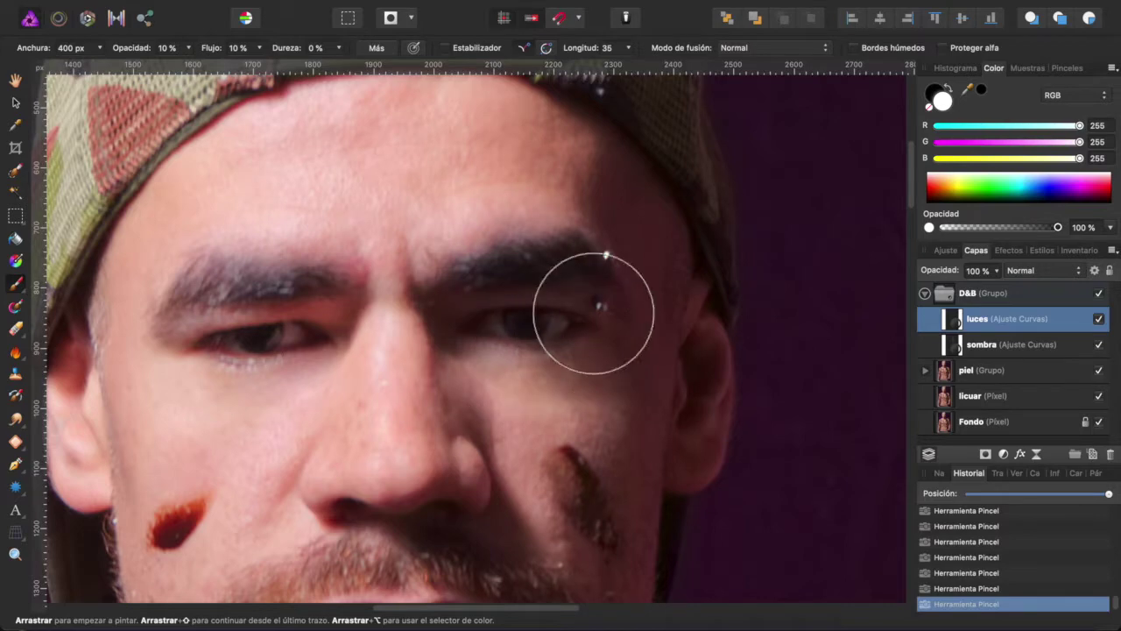
scroll(401, 333, left, 3)
scroll(401, 332, down, 2)
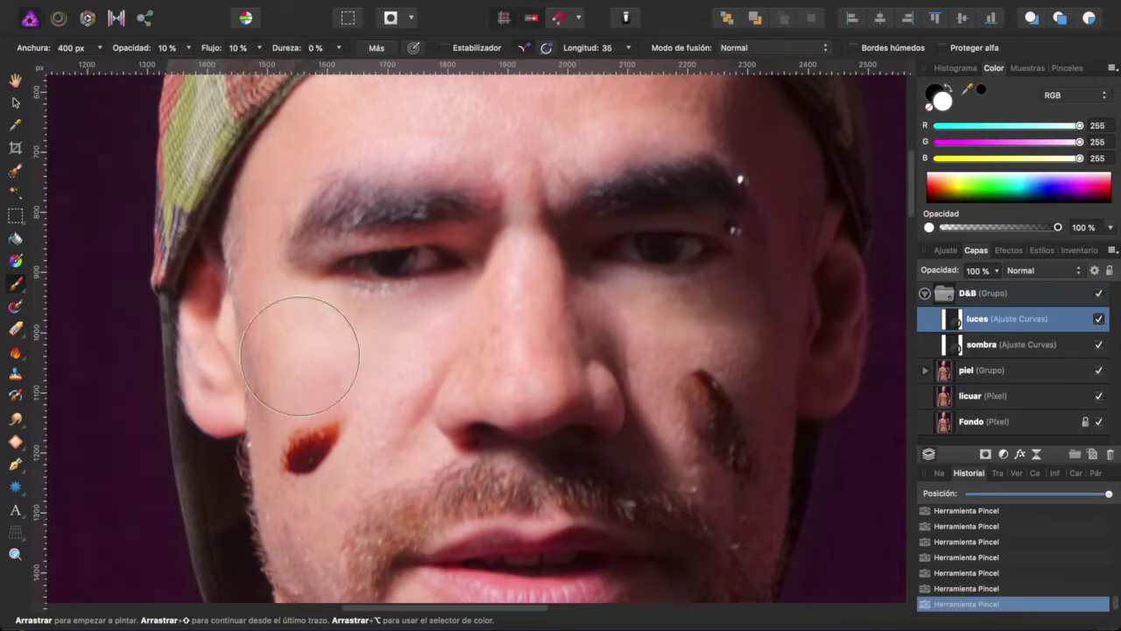
scroll(377, 285, right, 2)
scroll(376, 285, up, 1)
scroll(407, 280, up, 5)
scroll(408, 281, right, 1)
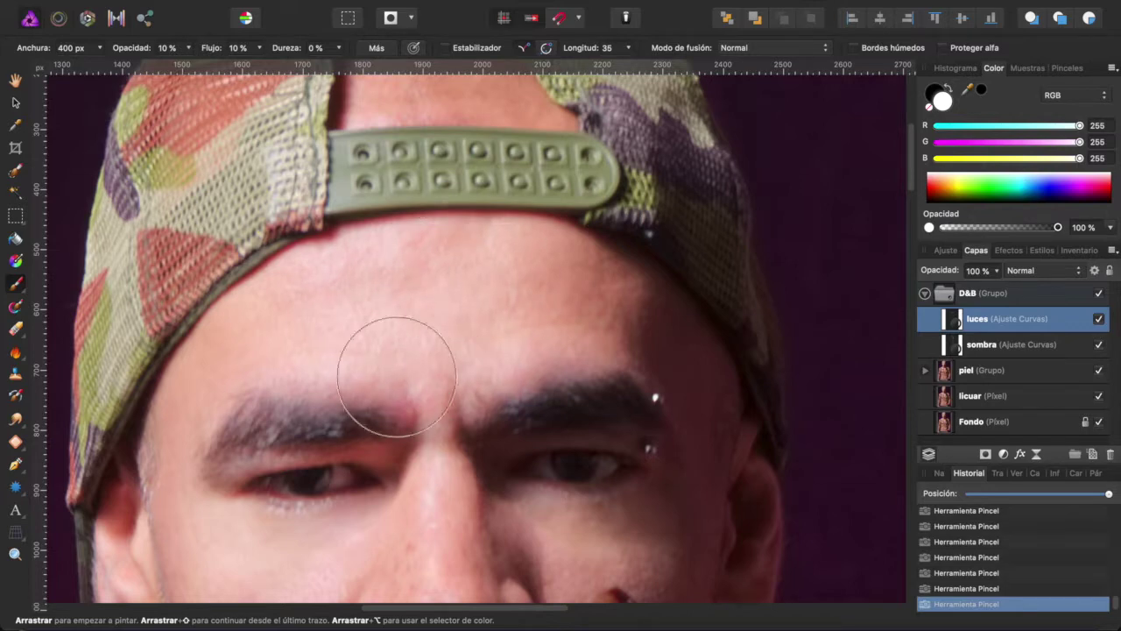
scroll(490, 400, down, 3)
scroll(491, 400, down, 8)
scroll(487, 262, up, 3)
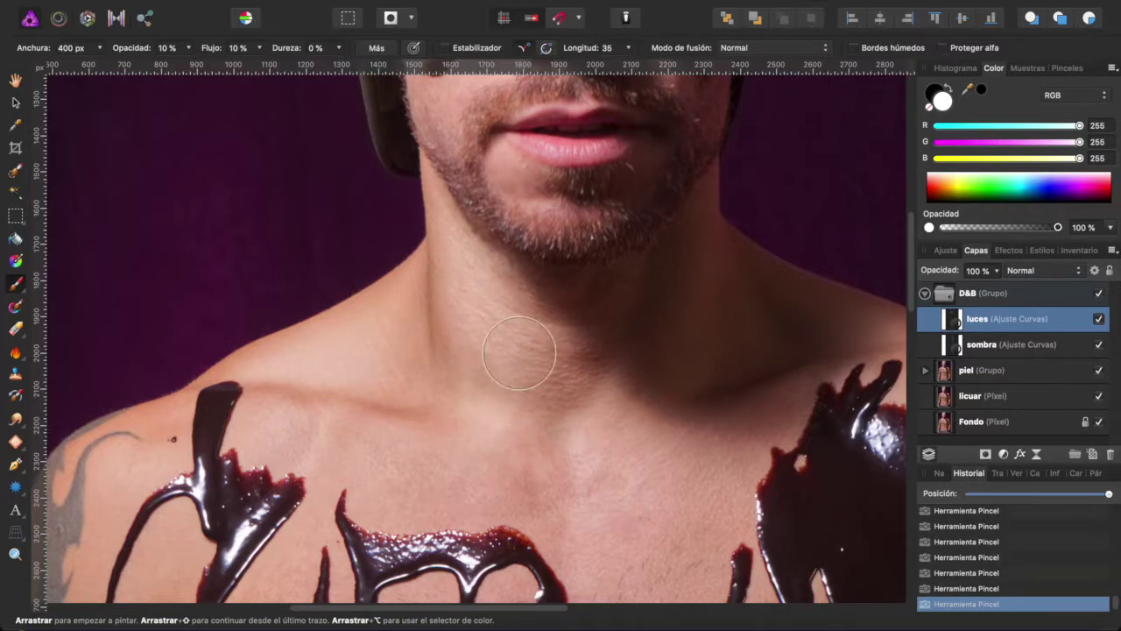
scroll(513, 313, left, 4)
scroll(443, 423, down, 3)
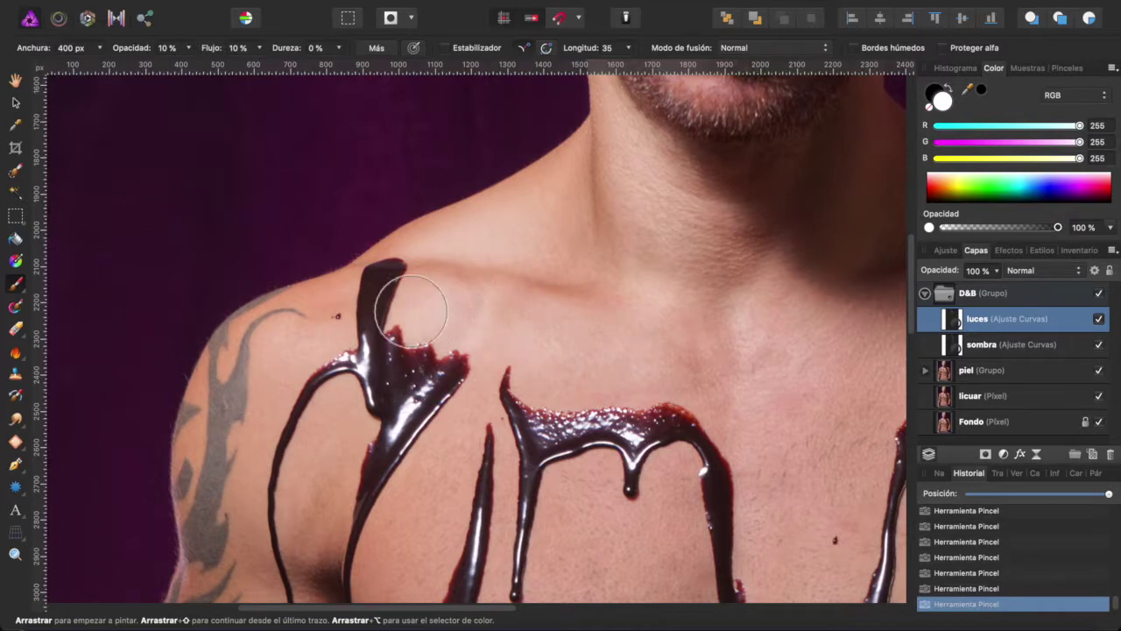
scroll(390, 250, right, 5)
scroll(525, 400, down, 5)
scroll(426, 137, right, 3)
scroll(396, 359, down, 5)
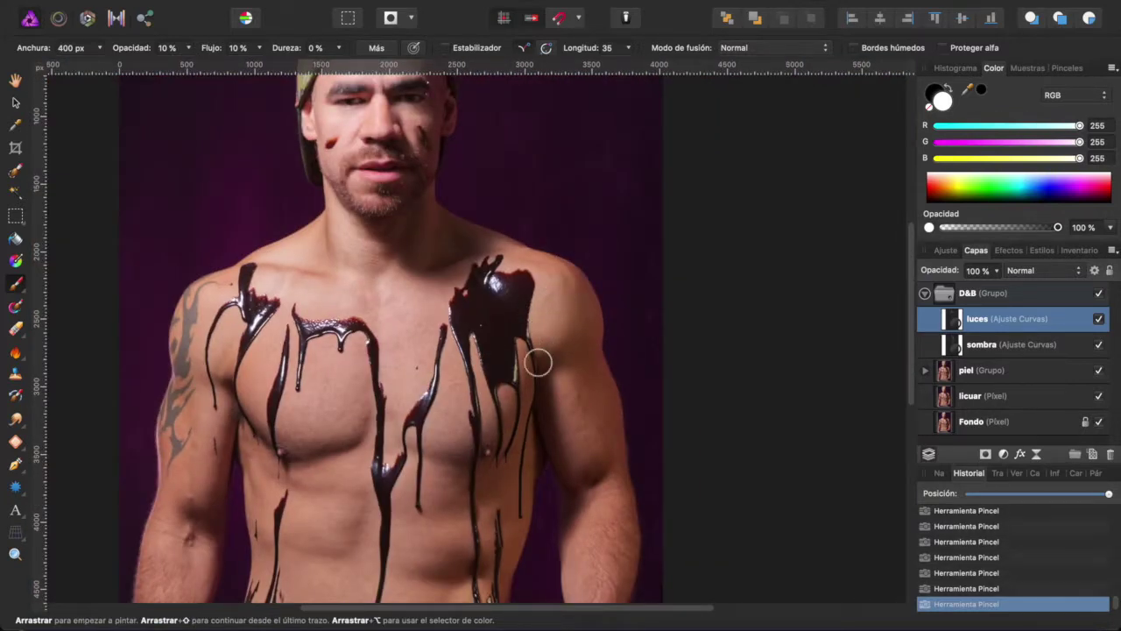
scroll(544, 346, down, 3)
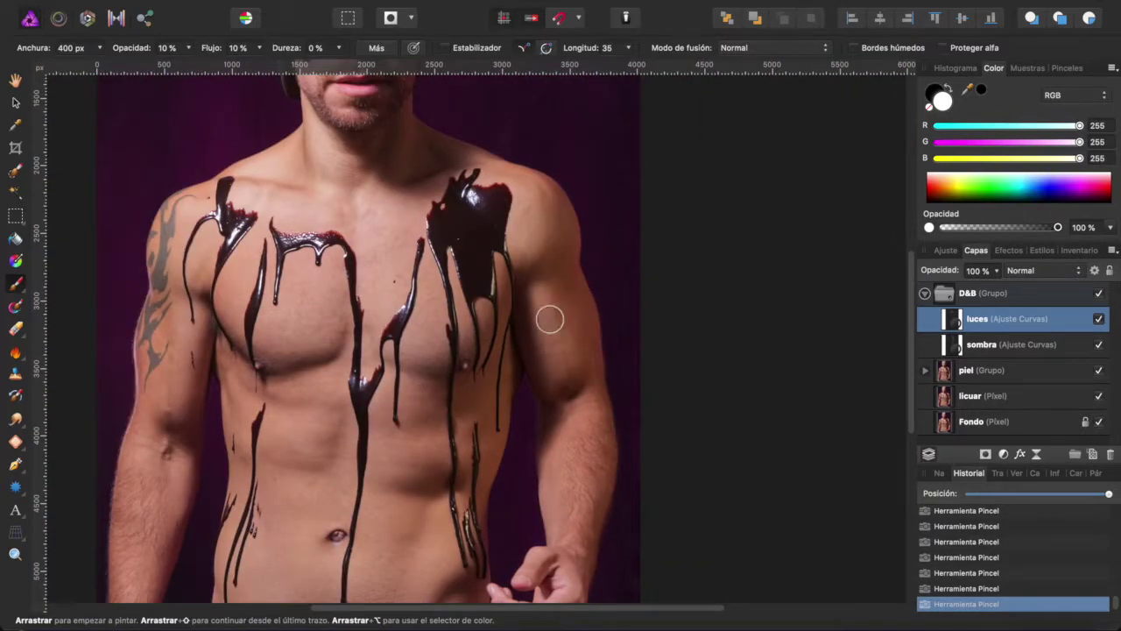
scroll(556, 353, down, 3)
scroll(557, 353, left, 1)
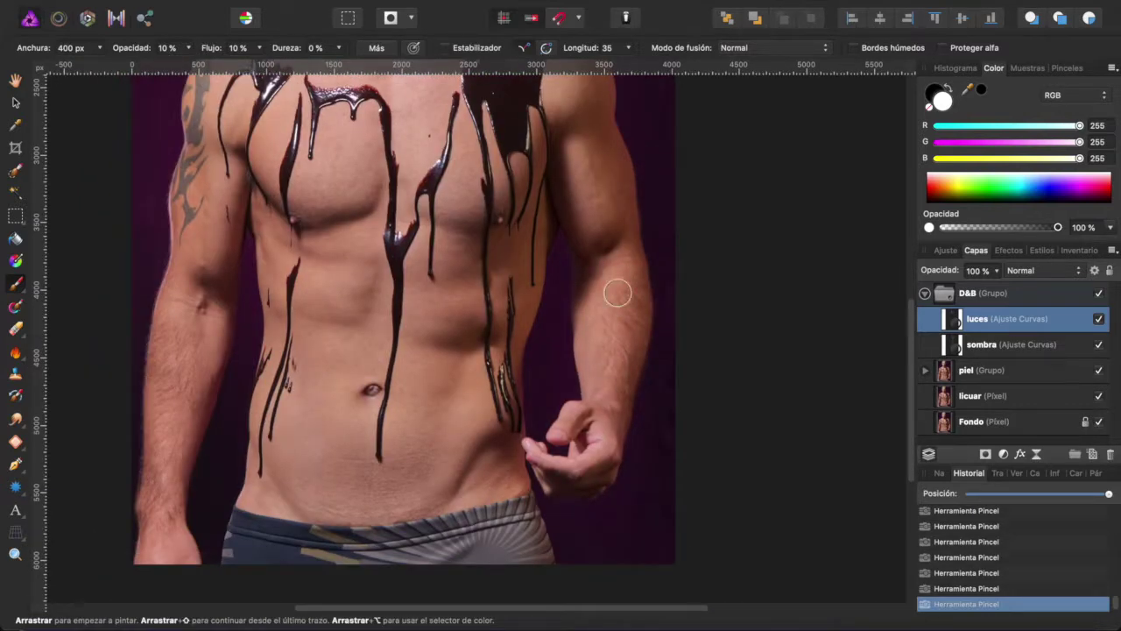
scroll(610, 390, up, 3)
scroll(610, 391, left, 3)
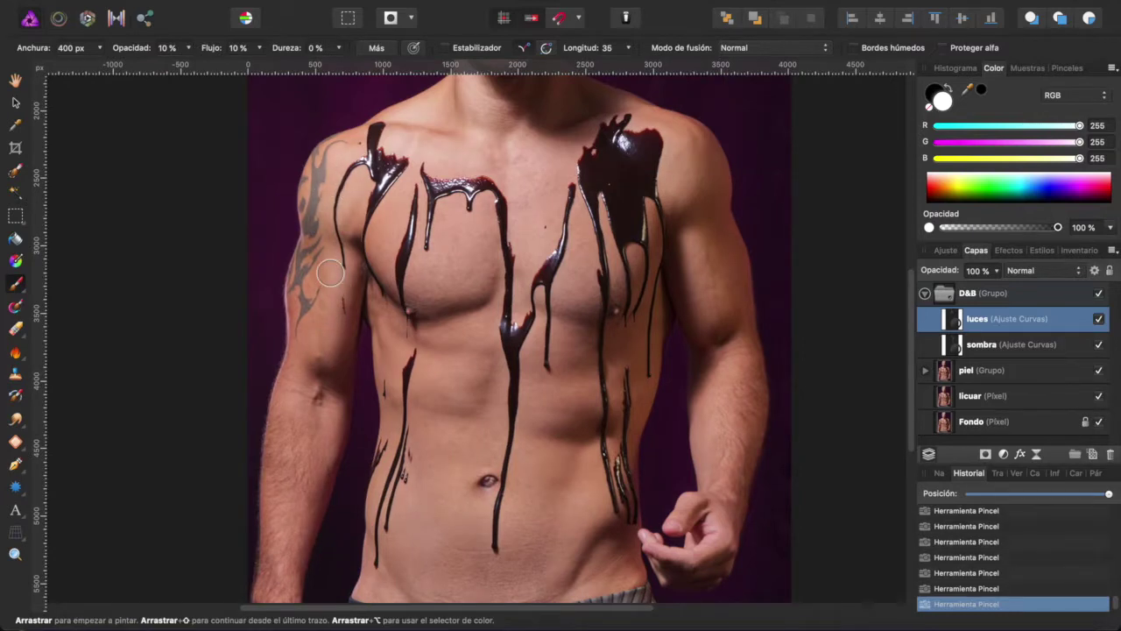
scroll(323, 383, down, 3)
scroll(324, 383, left, 1)
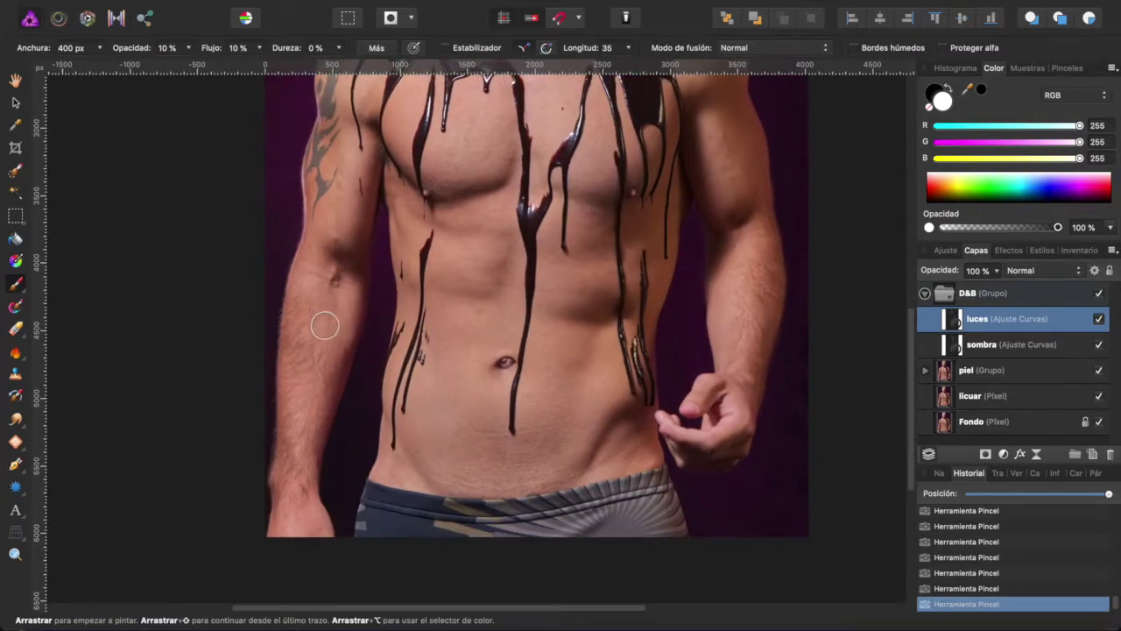
scroll(337, 320, up, 3)
scroll(337, 320, right, 1)
Step: Widen the brush to 450 px for broad torso painting on luces
click(99, 48)
drag(105, 68, 121, 69)
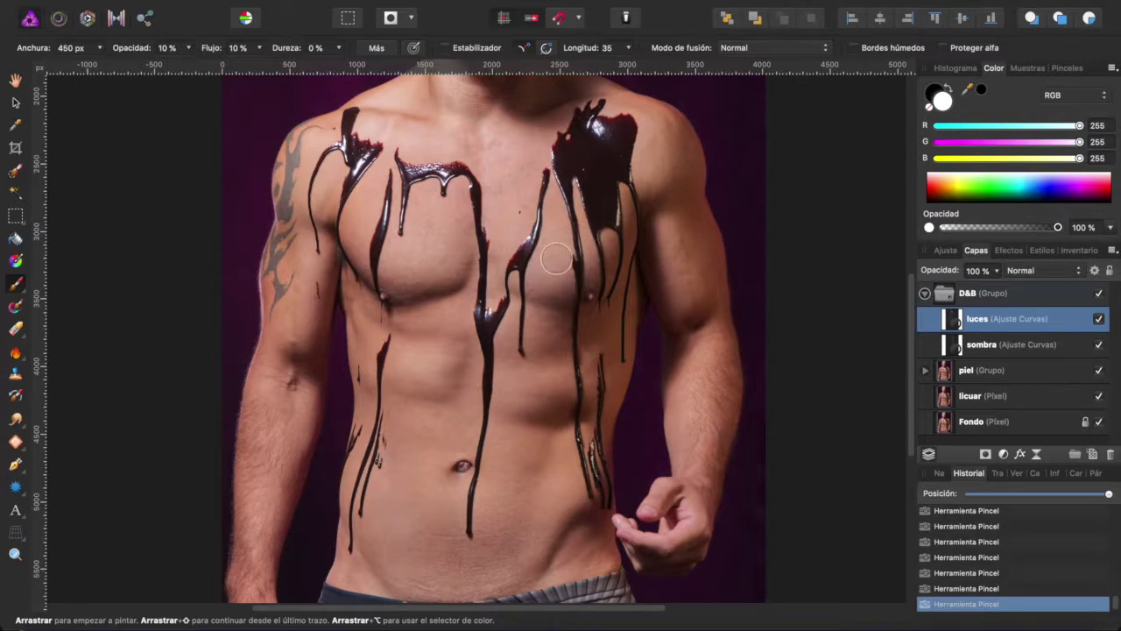
scroll(435, 360, down, 5)
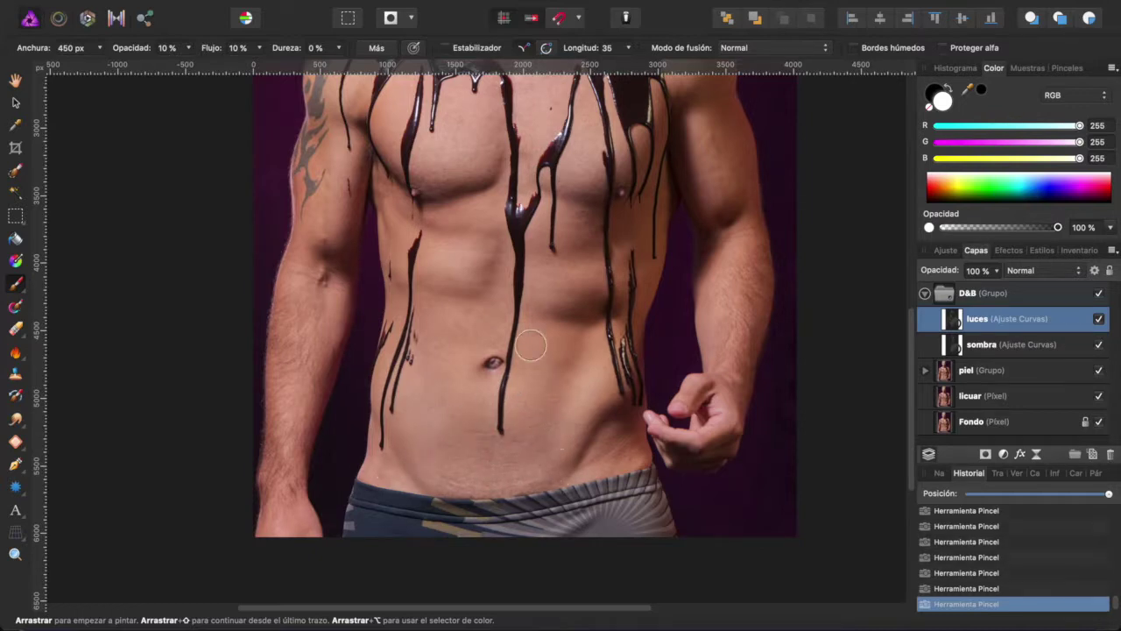
Step: On the sombra layer, paint shadows along the right side and centre of the torso
click(953, 344)
mouse_move(604, 230)
mouse_down()
mouse_move(579, 202)
mouse_move(619, 238)
mouse_up()
drag(648, 170, 656, 219)
mouse_move(426, 285)
mouse_down()
mouse_move(505, 252)
mouse_move(447, 189)
mouse_up()
click(511, 177)
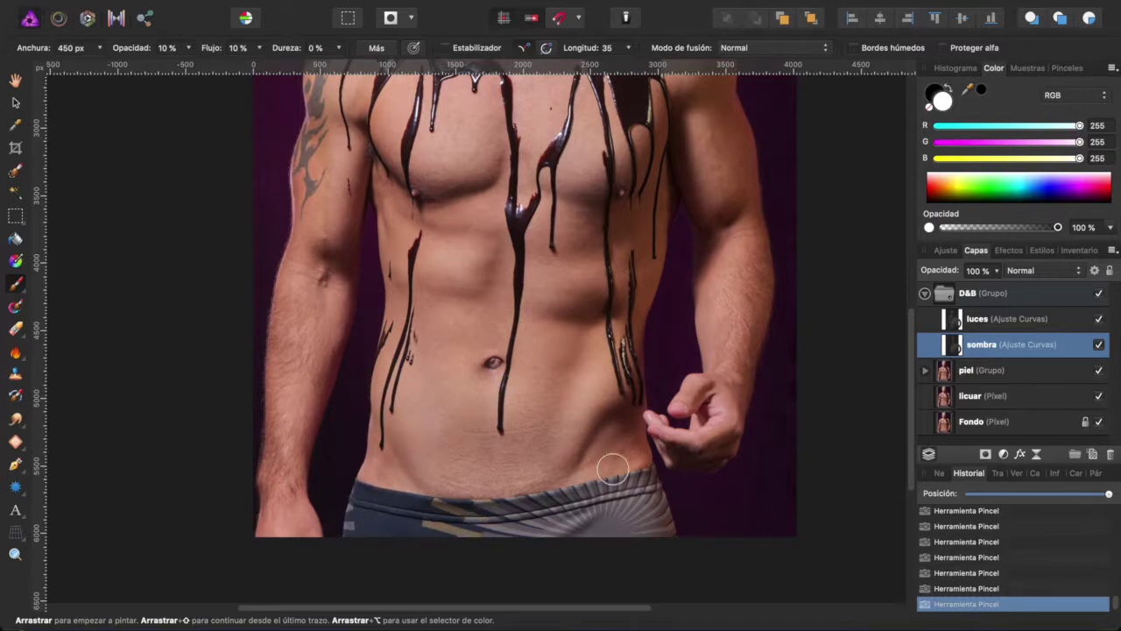
Step: Zoom into the face, narrow the brush to 90 px, and select the luces layer
scroll(626, 447, up, 3)
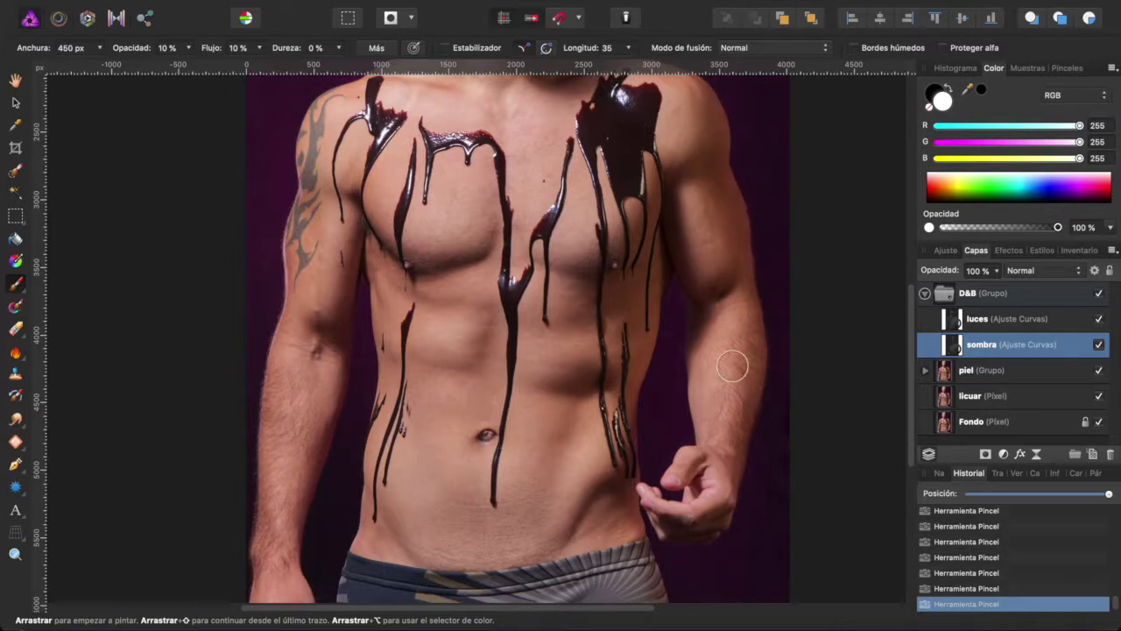
drag(451, 322, 404, 583)
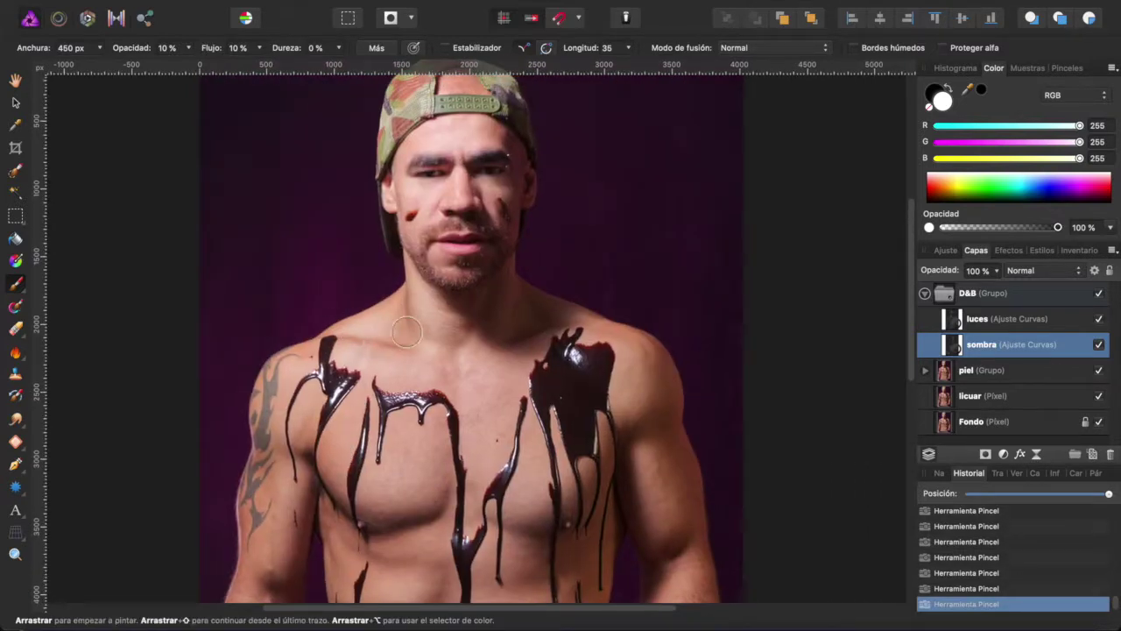
scroll(451, 145, up, 3)
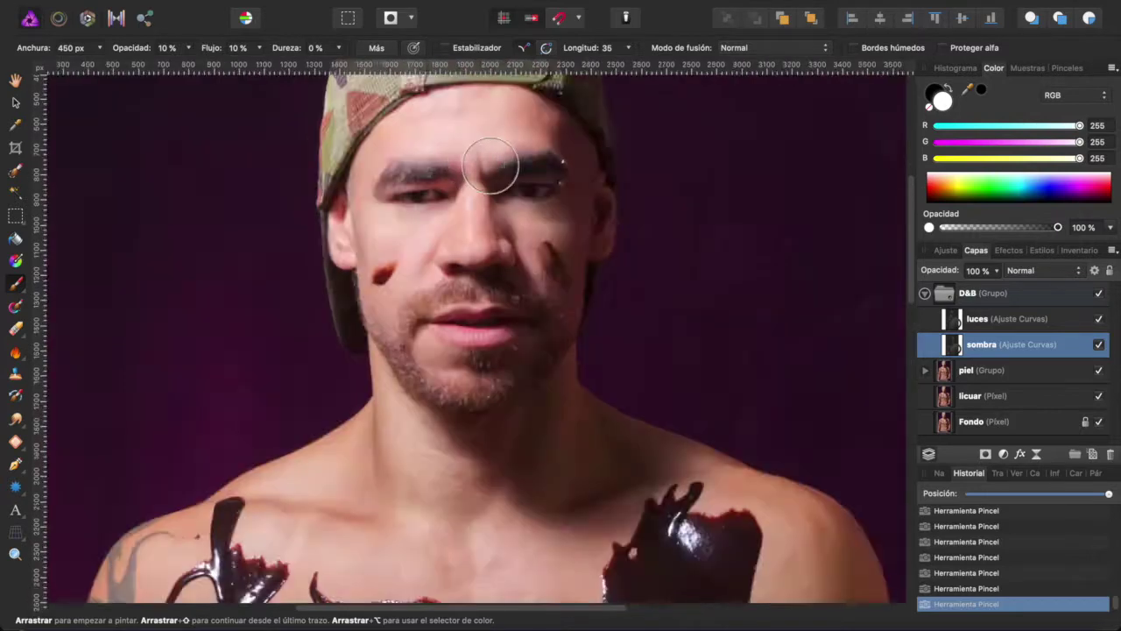
scroll(513, 170, up, 2)
drag(101, 50, 35, 74)
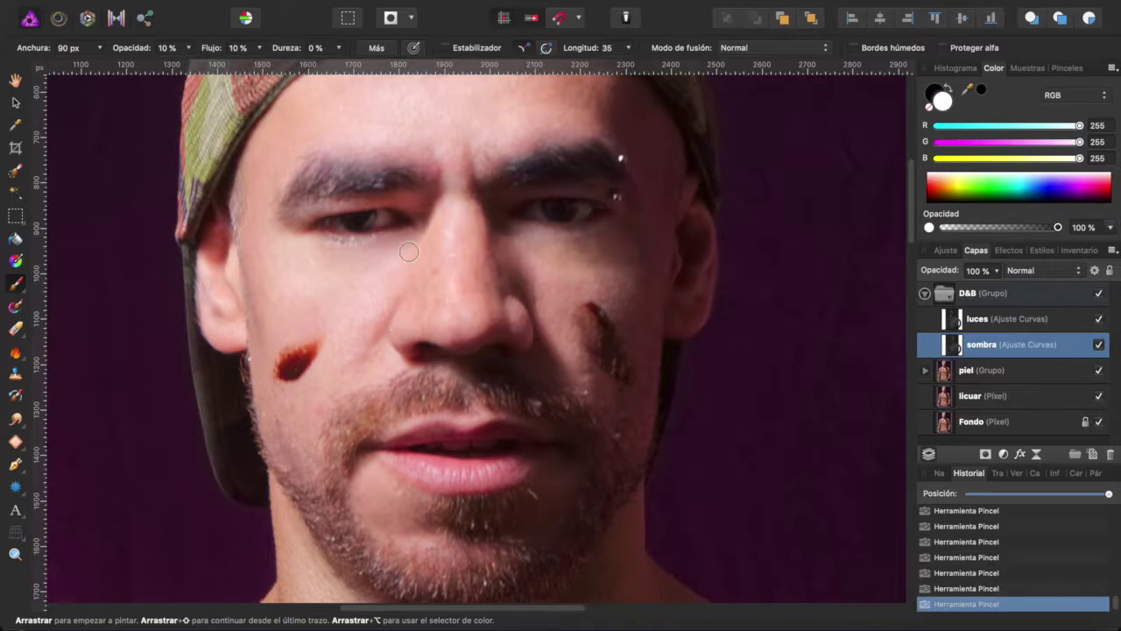
click(921, 318)
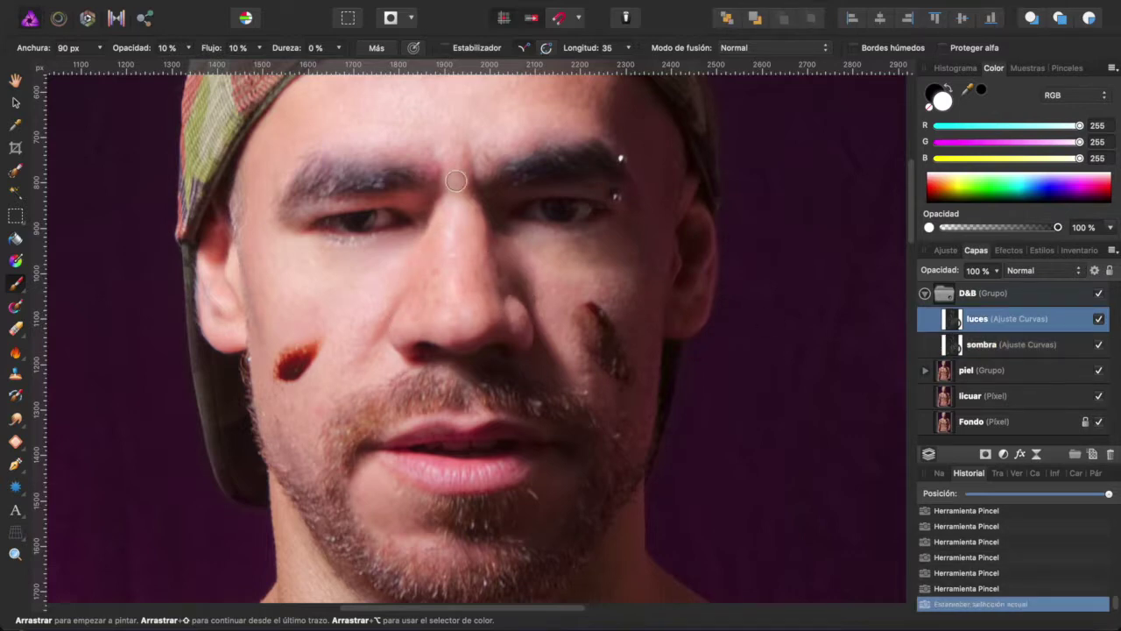
Step: Brighten the face, the skin under the right eye and the cheek with 90 px strokes on luces
drag(457, 319, 370, 317)
drag(434, 262, 535, 242)
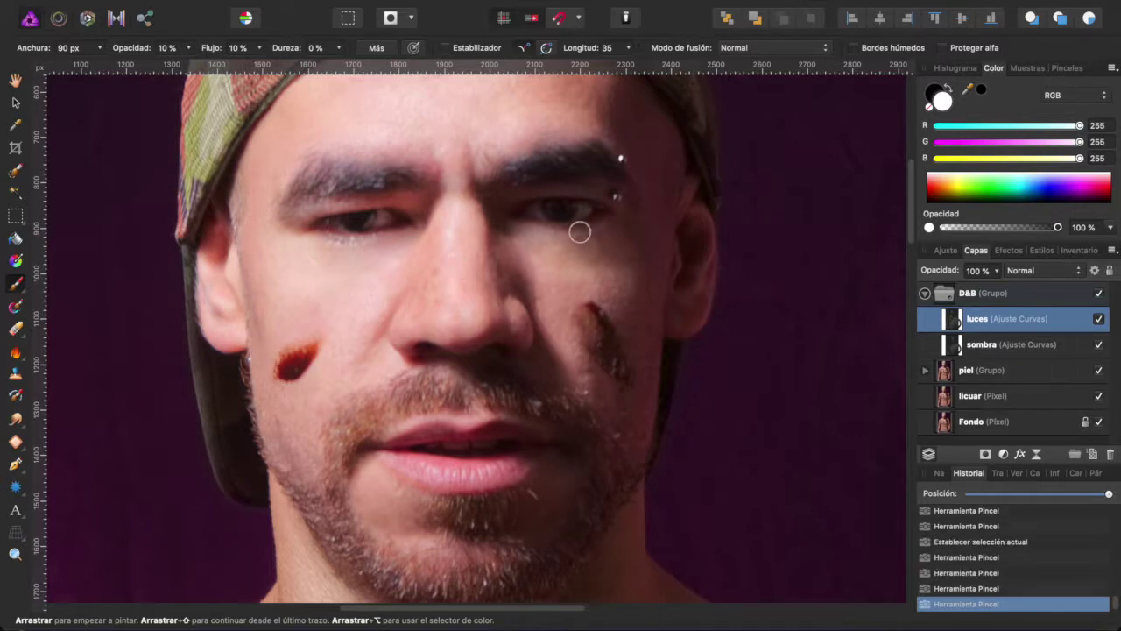
drag(611, 339, 541, 250)
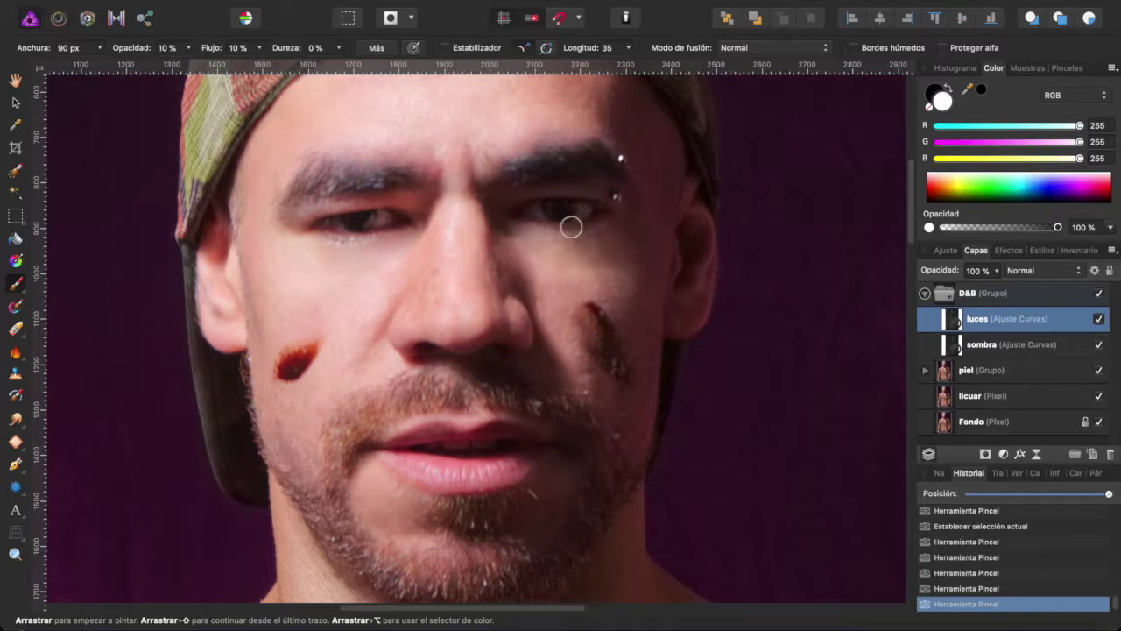
scroll(556, 196, up, 3)
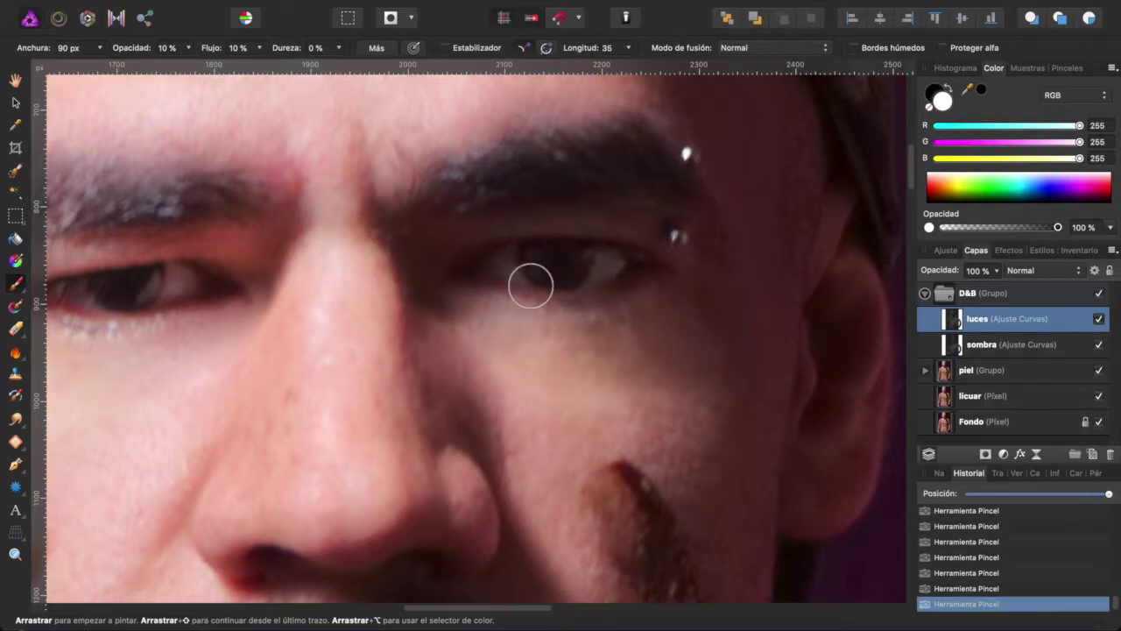
scroll(525, 273, left, 6)
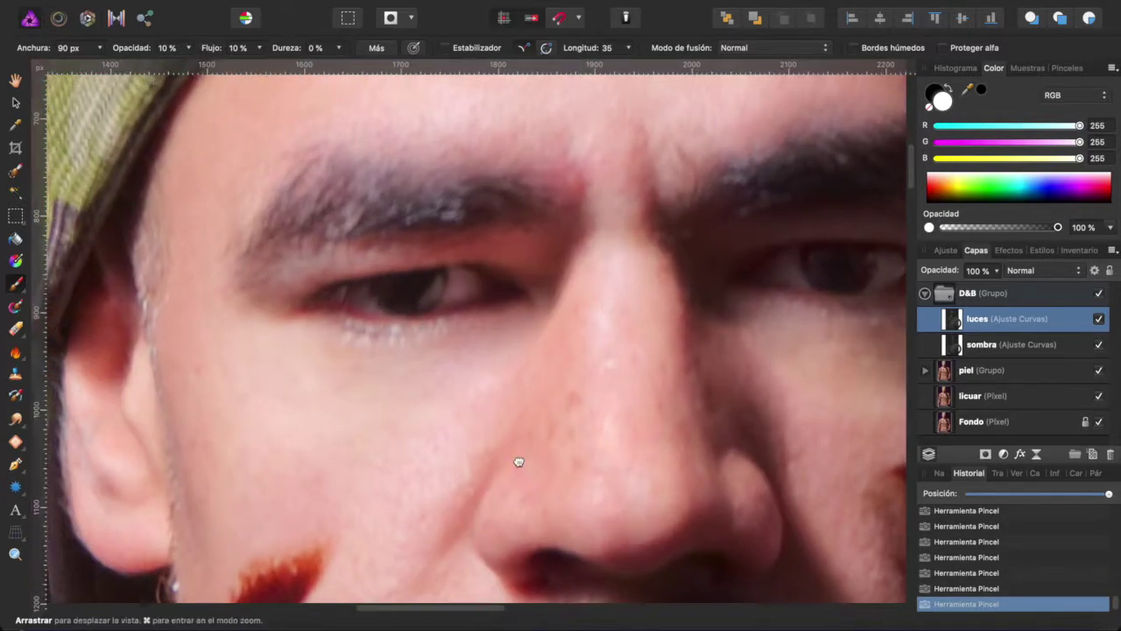
scroll(488, 412, down, 5)
scroll(526, 413, down, 3)
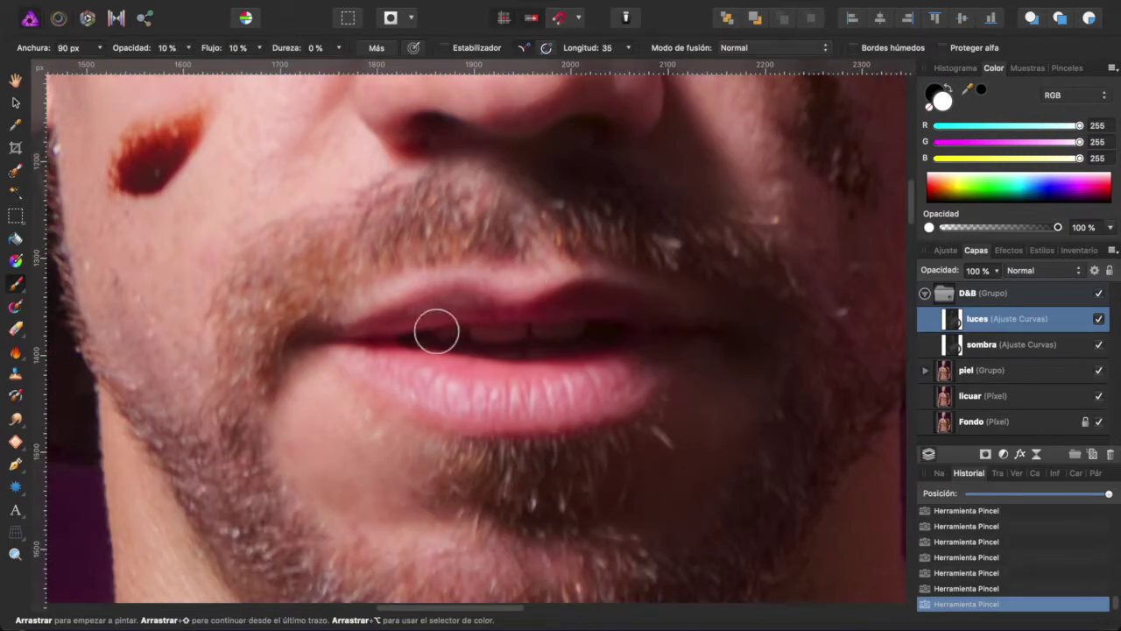
scroll(484, 397, down, 2)
scroll(483, 397, left, 3)
scroll(483, 397, right, 3)
scroll(483, 397, down, 1)
Step: On sombra, darken beside the nose and moustache, then fit the whole body in view
key(alt+bracketleft)
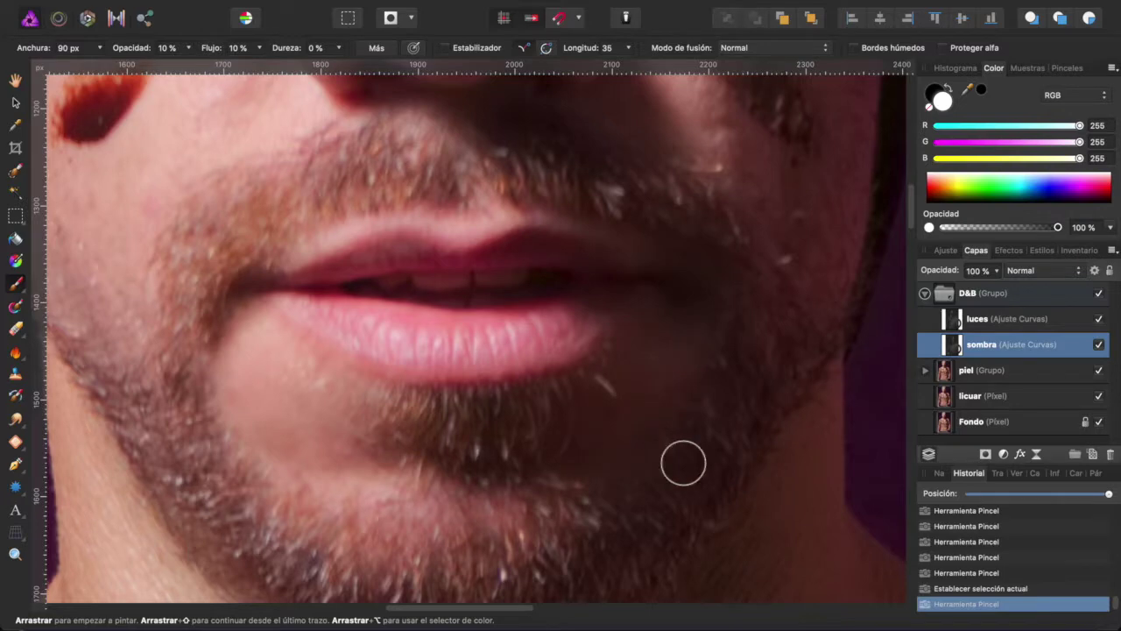
scroll(717, 368, up, 5)
mouse_move(556, 342)
mouse_down()
mouse_move(578, 307)
mouse_move(580, 337)
mouse_up()
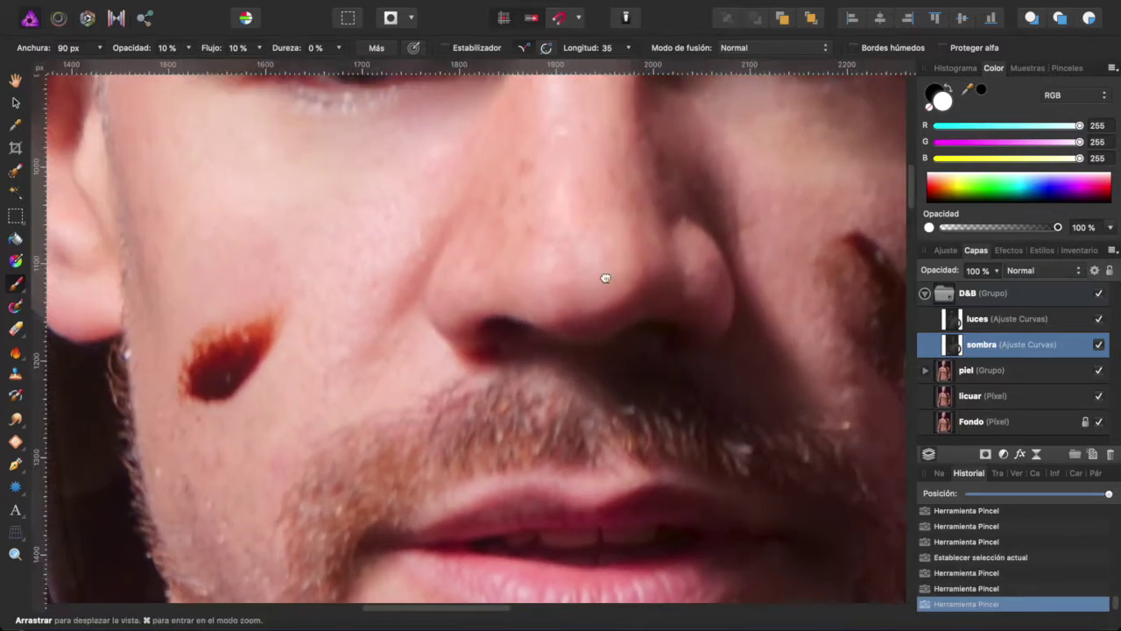
scroll(605, 275, up, 5)
scroll(605, 275, right, 3)
drag(438, 358, 466, 386)
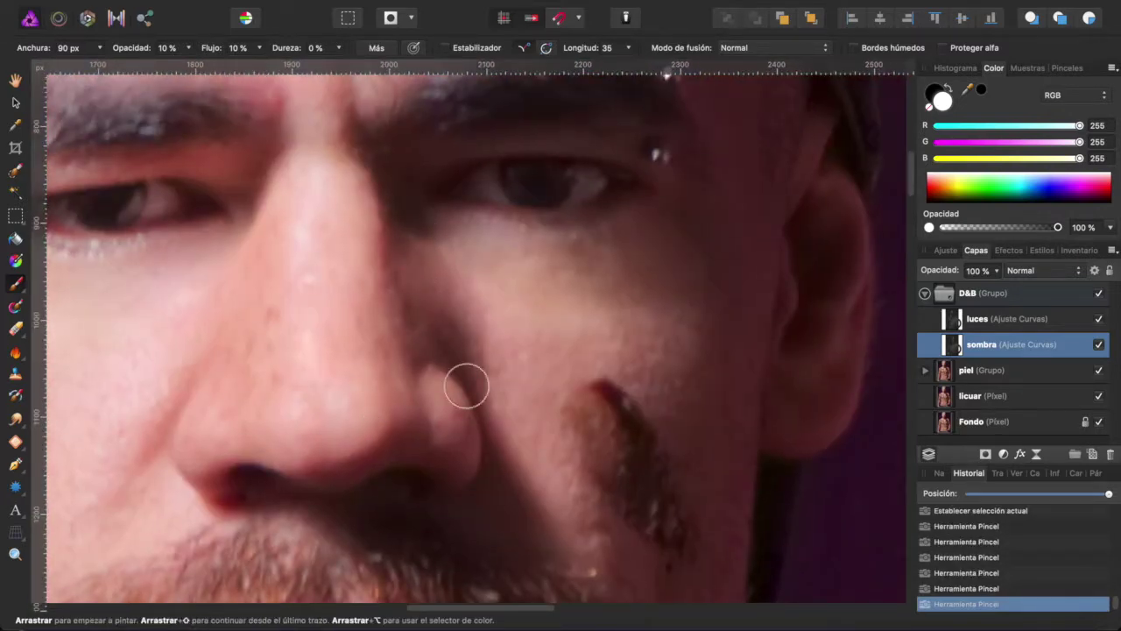
scroll(429, 324, down, 1)
scroll(701, 337, down, 4)
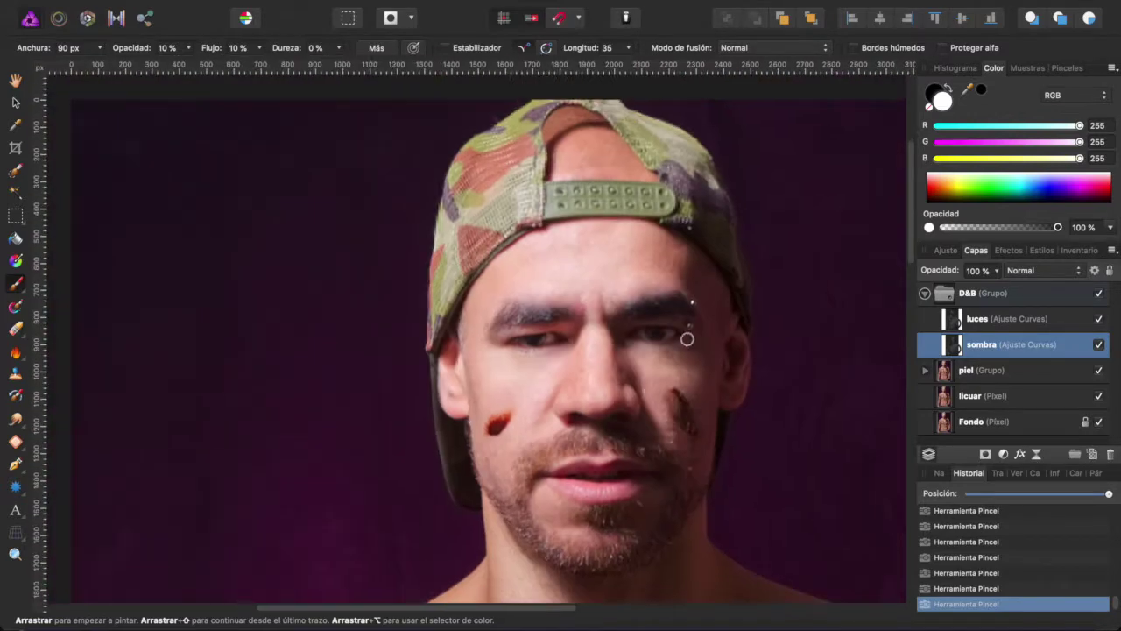
scroll(571, 283, down, 5)
scroll(596, 243, down, 5)
scroll(595, 243, down, 1)
key(ctrl+0)
Step: Toggle the D&B group's visibility on and off for a before/after comparison
click(1099, 293)
click(1099, 293)
click(1099, 293)
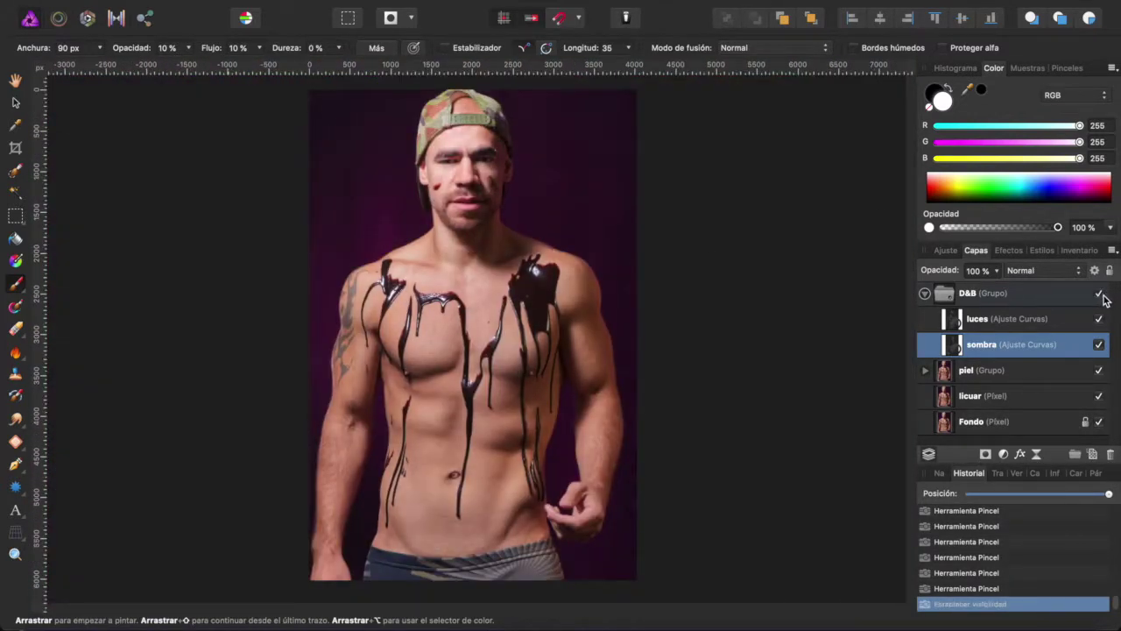
click(1099, 294)
click(1100, 294)
Step: On luces, enlarge the brush to 250 px and paint soft brightening strokes on the chest
click(1005, 319)
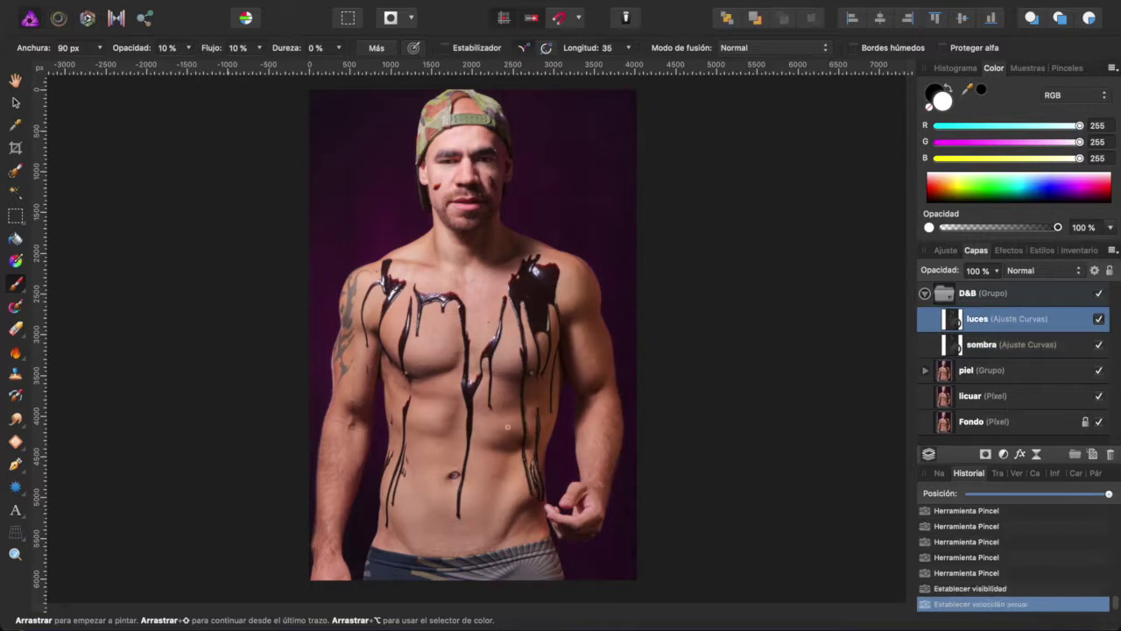
drag(103, 59, 132, 79)
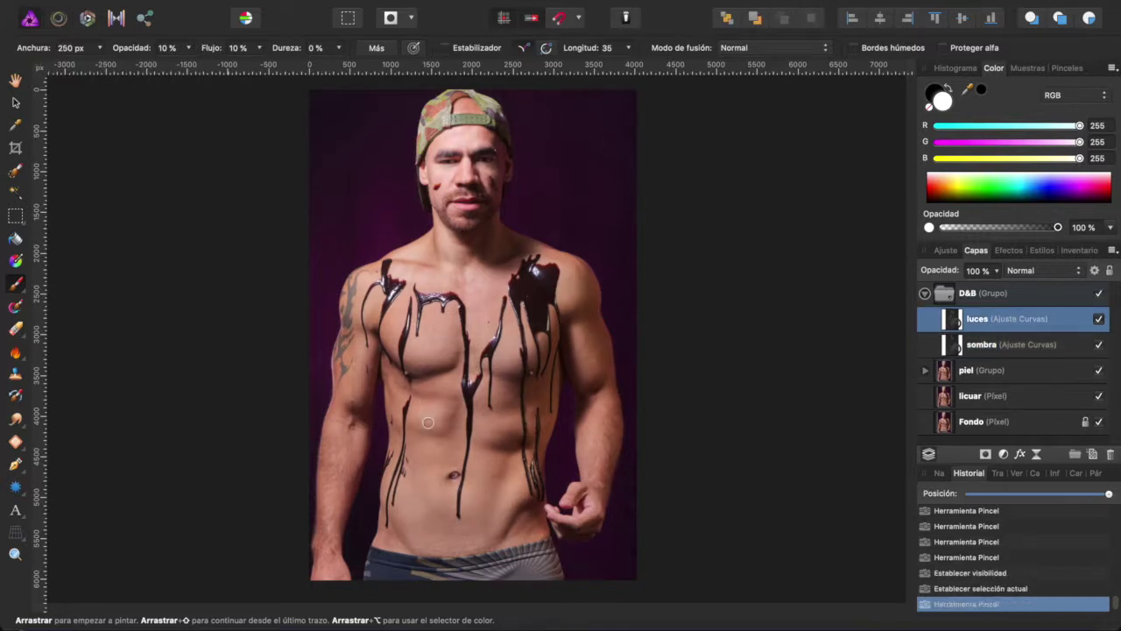
mouse_move(429, 426)
mouse_down()
mouse_move(507, 428)
mouse_move(443, 453)
mouse_up()
drag(433, 461, 426, 490)
drag(524, 494, 521, 473)
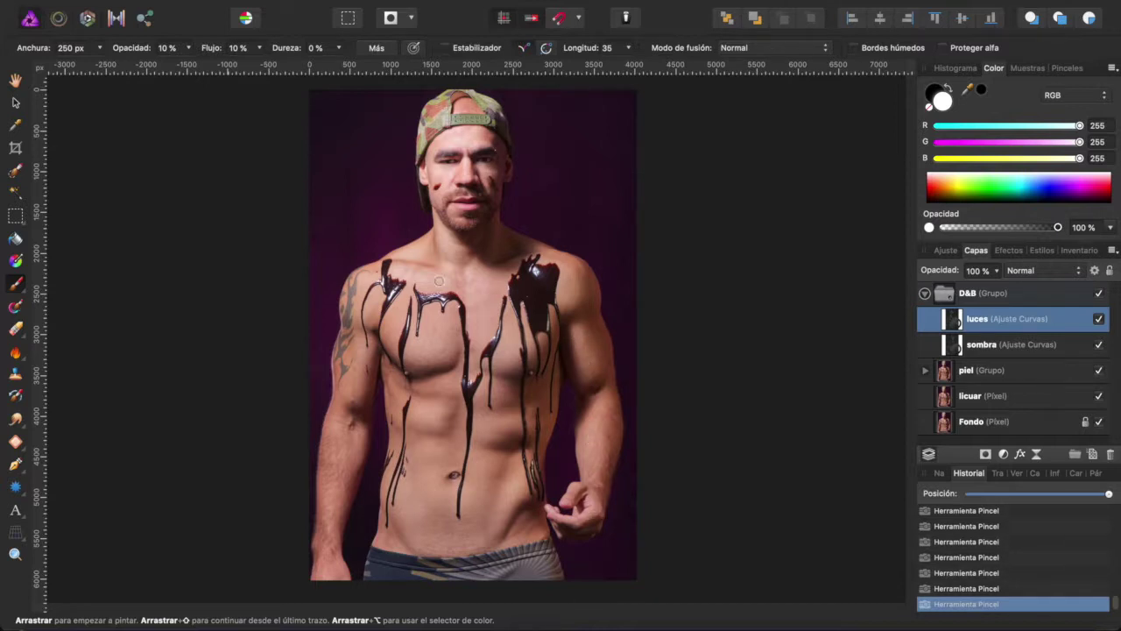
Step: On sombra, paint burn strokes across the torso and along its left side
click(959, 343)
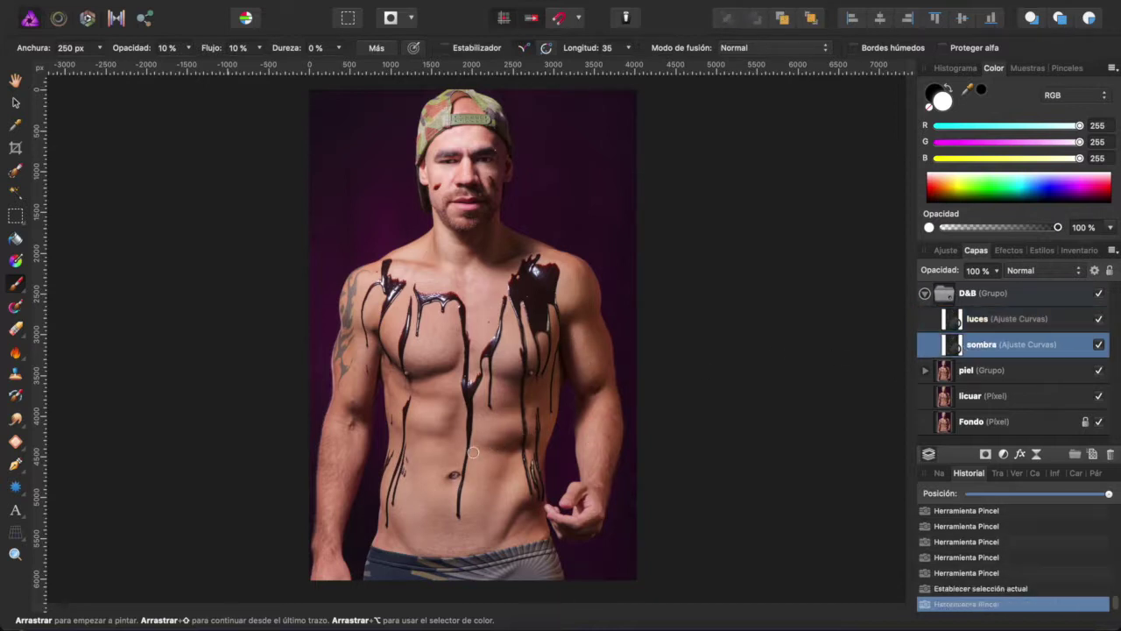
scroll(425, 431, up, 3)
scroll(429, 430, up, 3)
drag(371, 435, 508, 448)
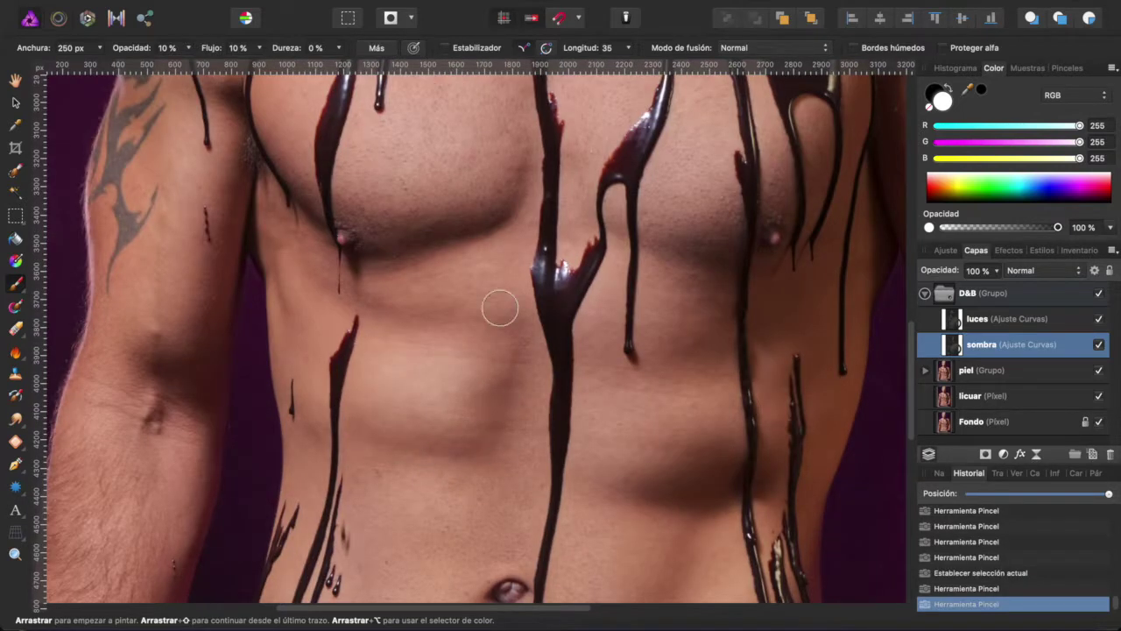
mouse_move(352, 316)
mouse_down()
mouse_move(275, 260)
mouse_move(295, 441)
mouse_move(290, 335)
mouse_up()
scroll(315, 451, down, 4)
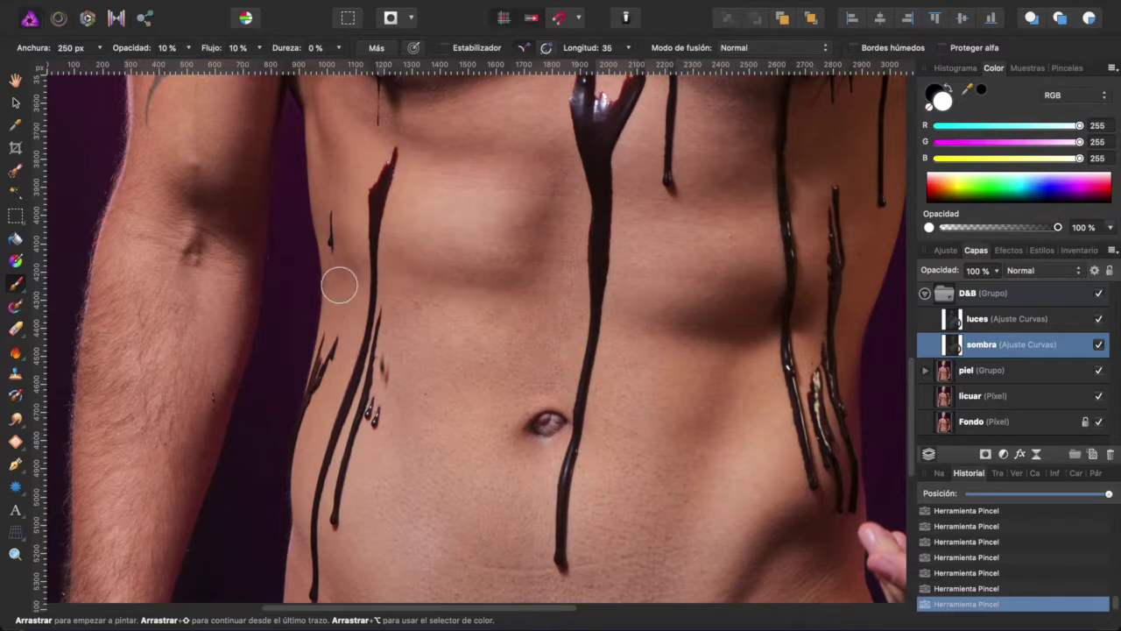
scroll(336, 213, down, 4)
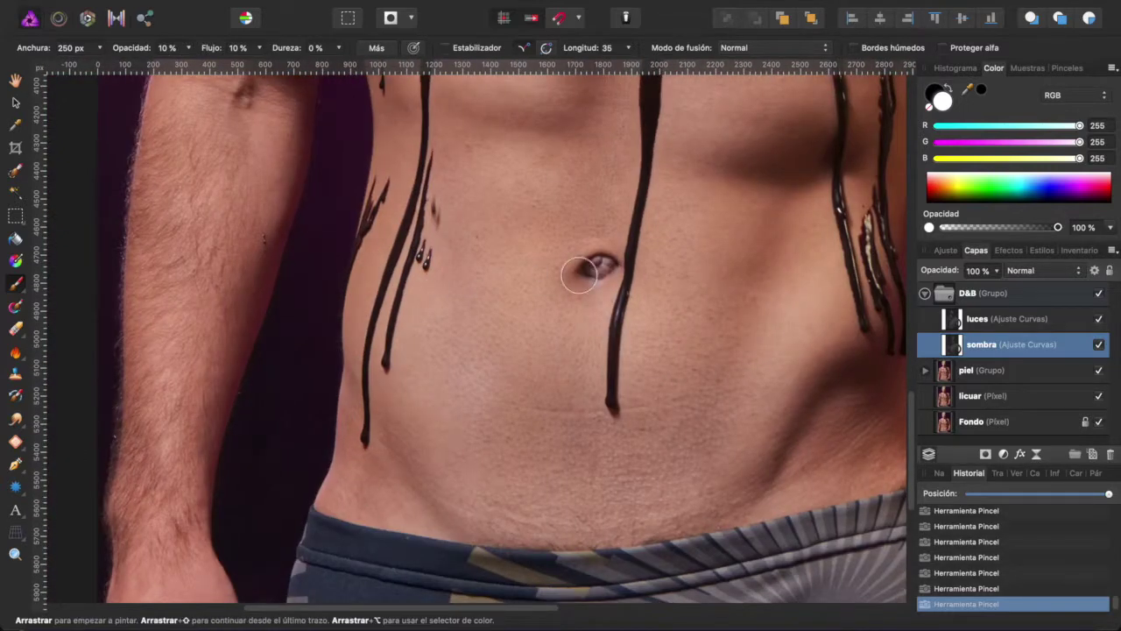
scroll(328, 348, right, 4)
scroll(540, 401, right, 4)
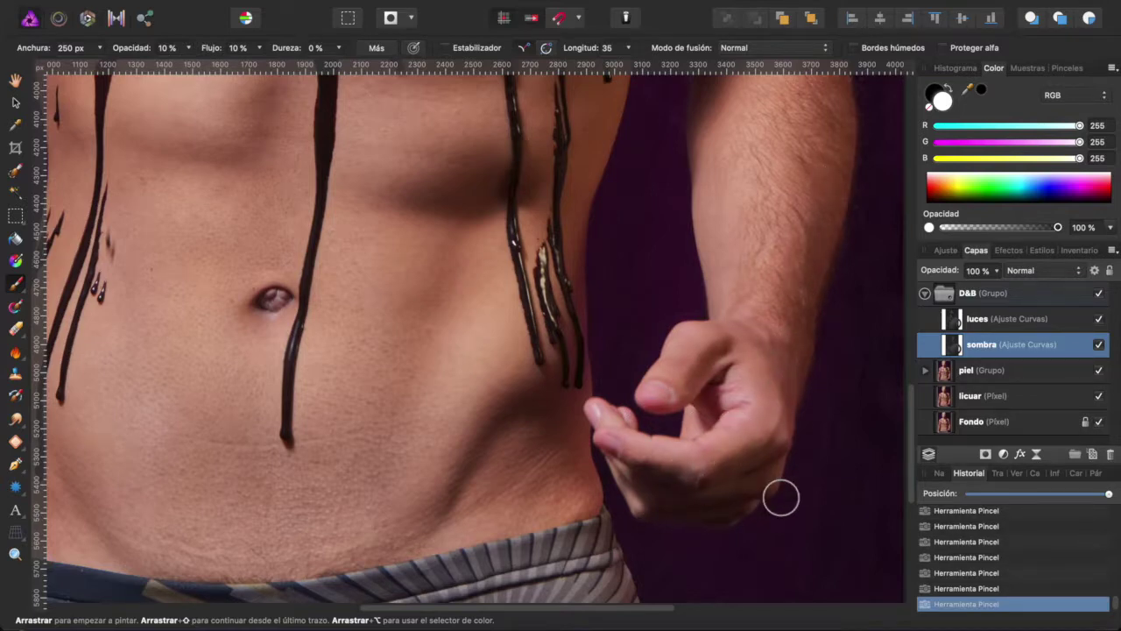
scroll(656, 464, up, 3)
scroll(481, 394, up, 2)
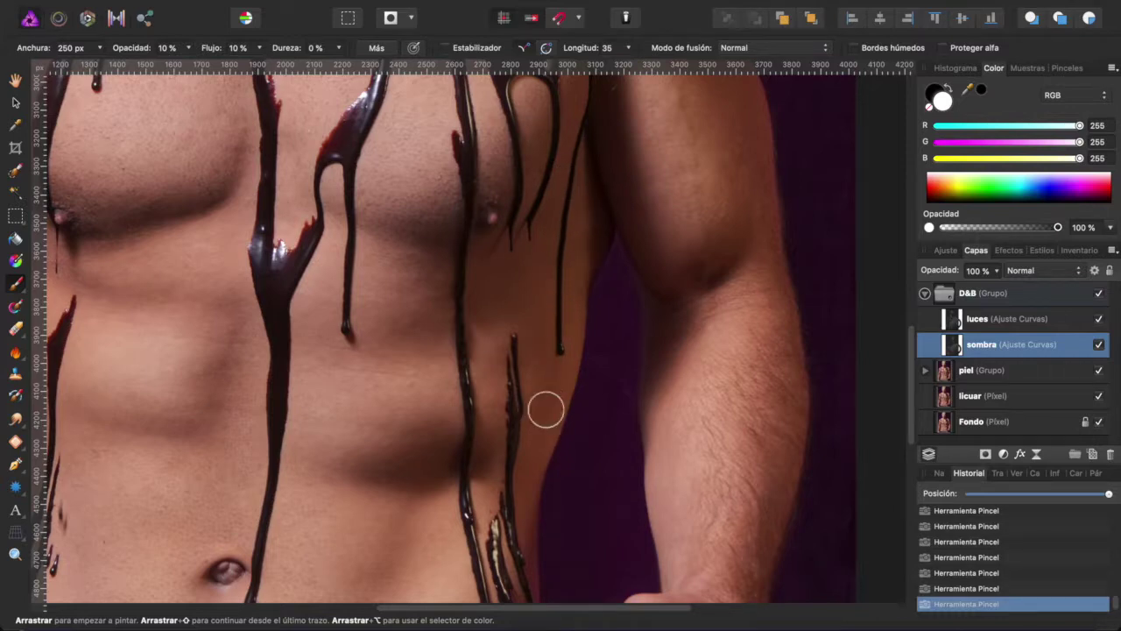
scroll(540, 511, up, 3)
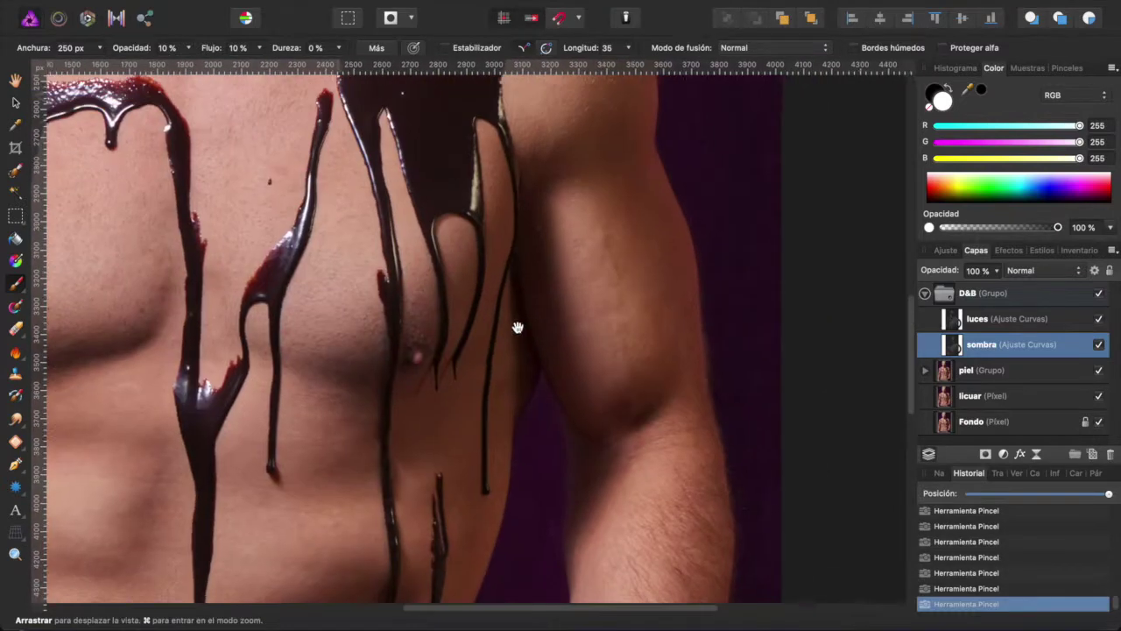
scroll(671, 306, up, 3)
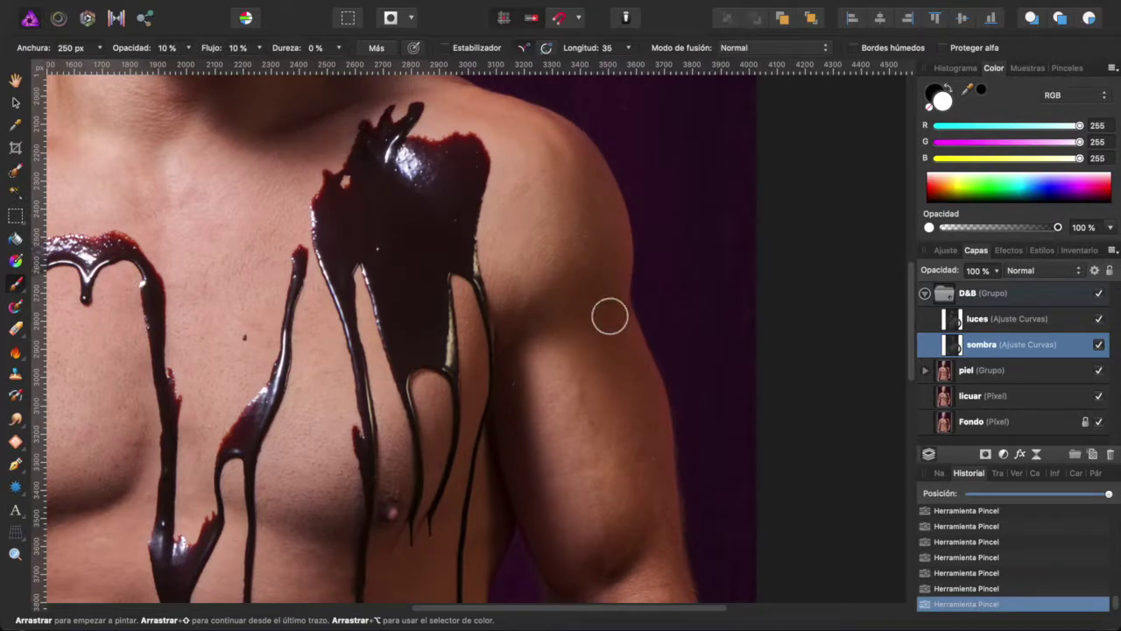
scroll(608, 315, down, 5)
scroll(571, 327, down, 3)
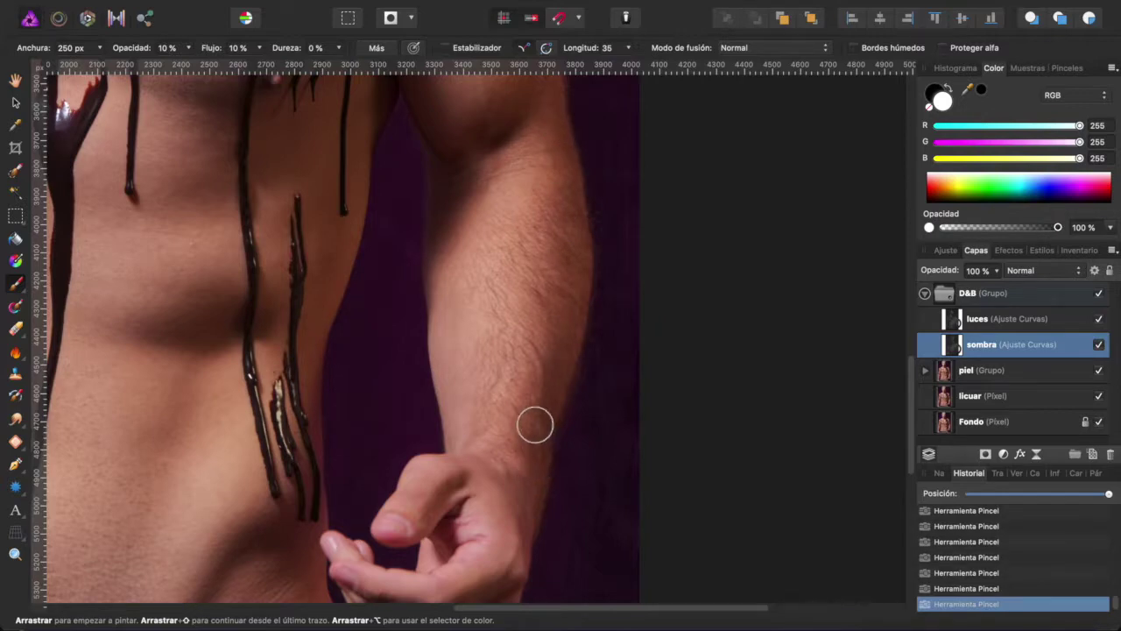
Step: Fit the whole figure in view and zoom back in to check the shading progress
key(ctrl+0)
scroll(376, 227, up, 3)
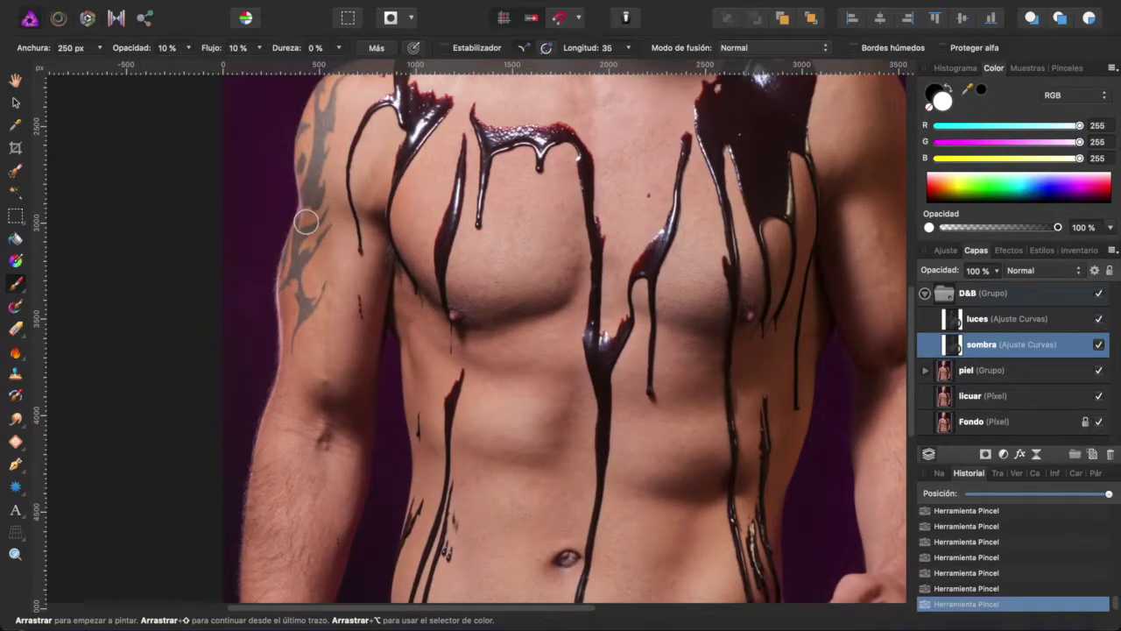
scroll(298, 270, up, 3)
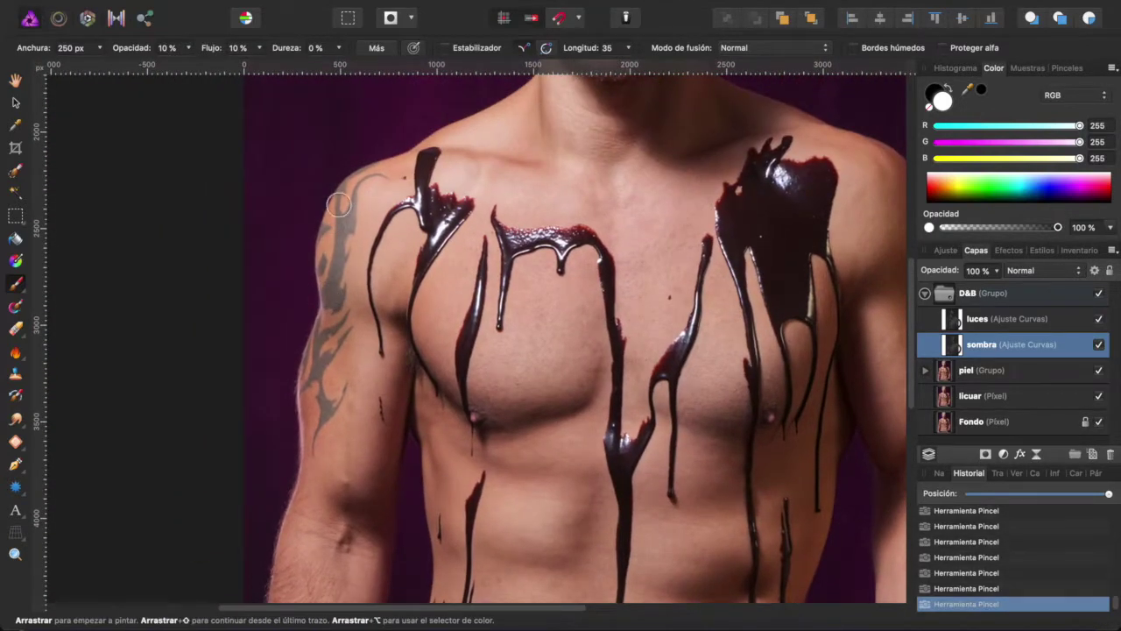
scroll(321, 401, down, 5)
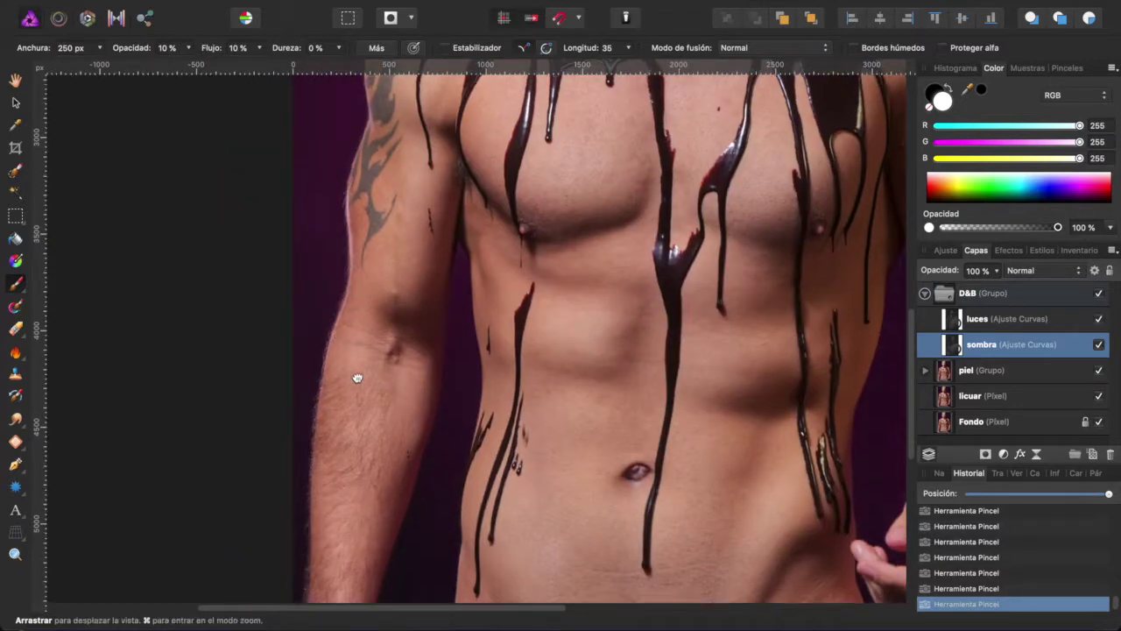
scroll(357, 406, down, 4)
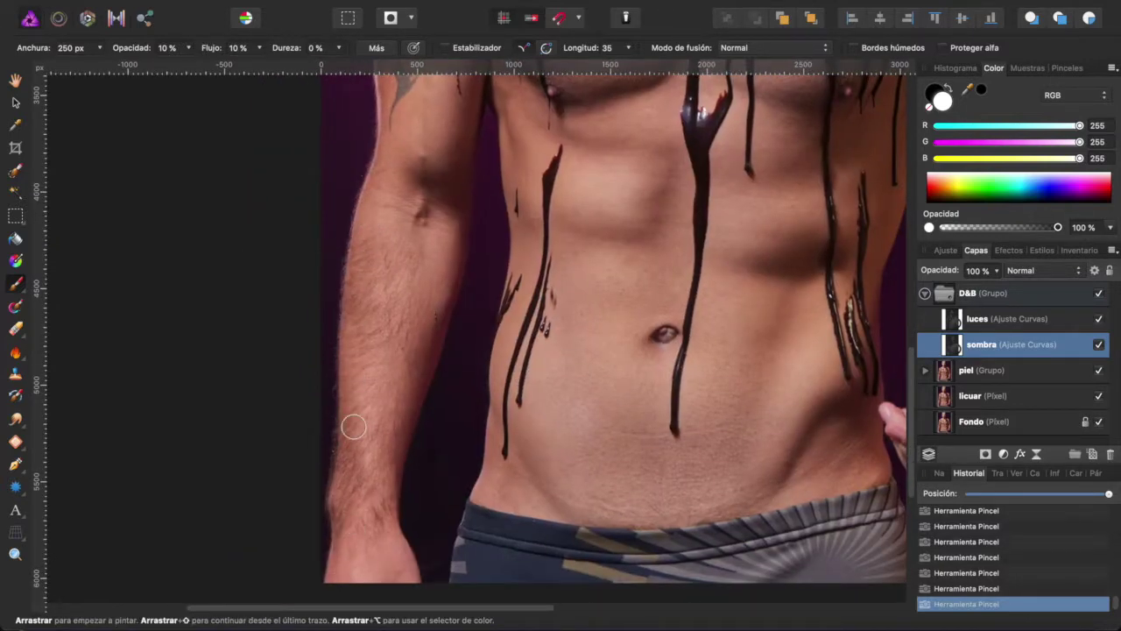
scroll(353, 485, up, 3)
scroll(345, 450, up, 3)
scroll(328, 478, up, 2)
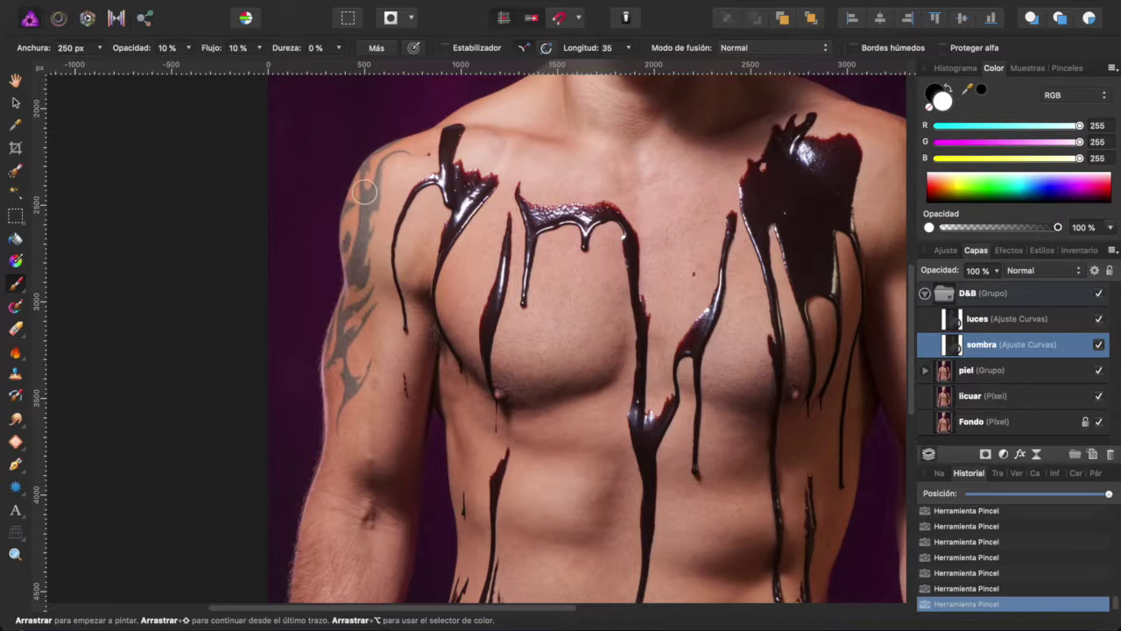
Step: On luces, dab brightening onto the upper arm, mid-arm and lower forearm
click(968, 326)
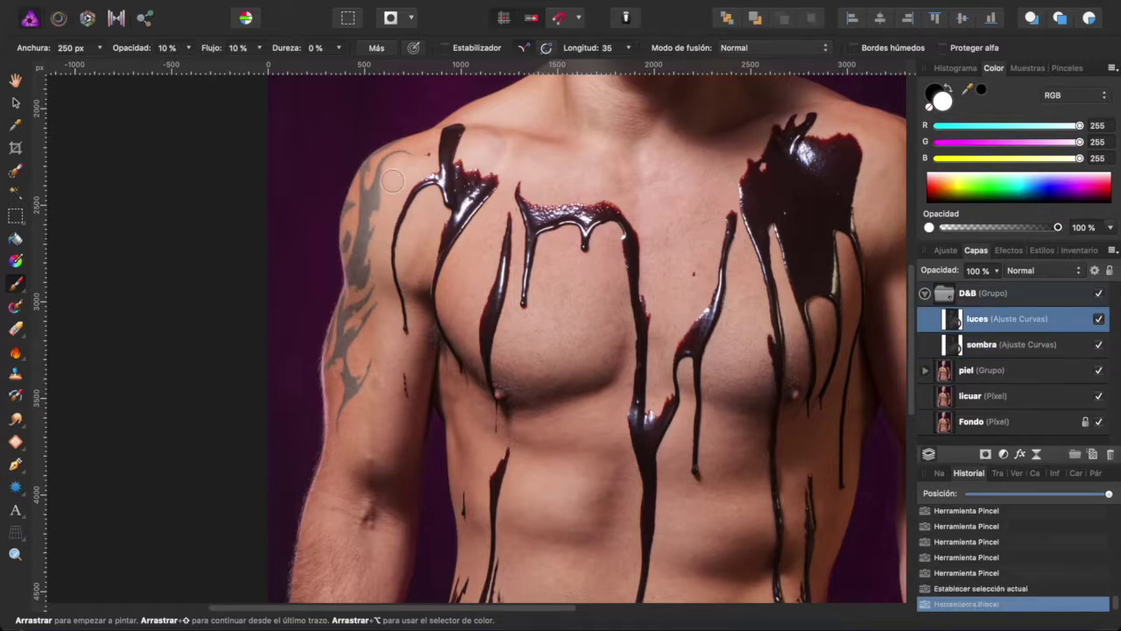
click(372, 436)
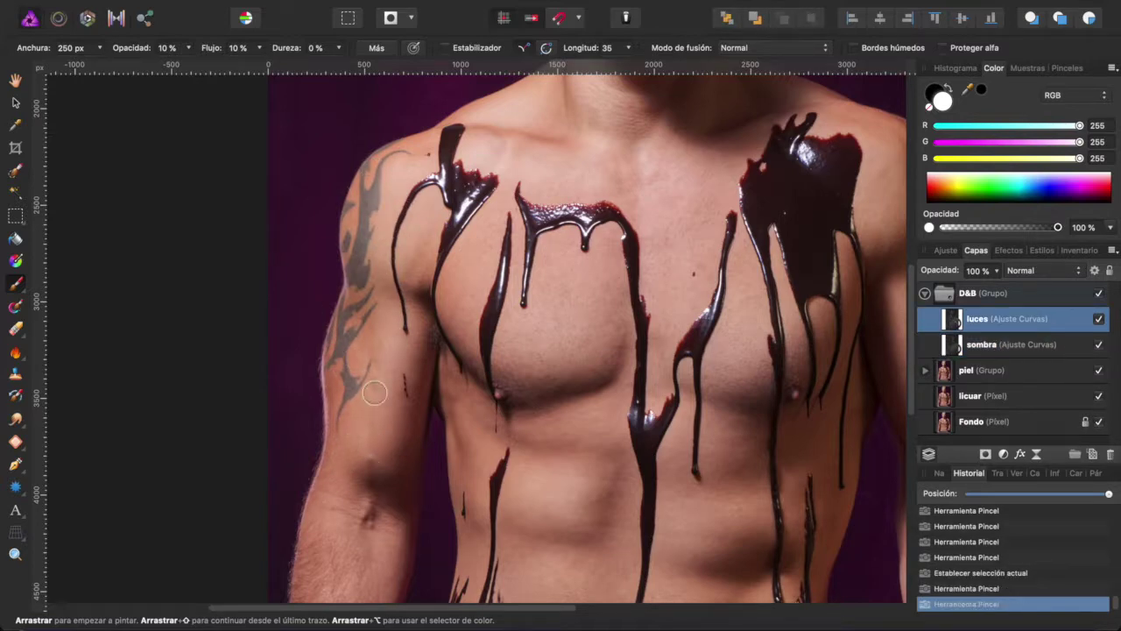
drag(373, 364, 386, 333)
scroll(383, 218, down, 3)
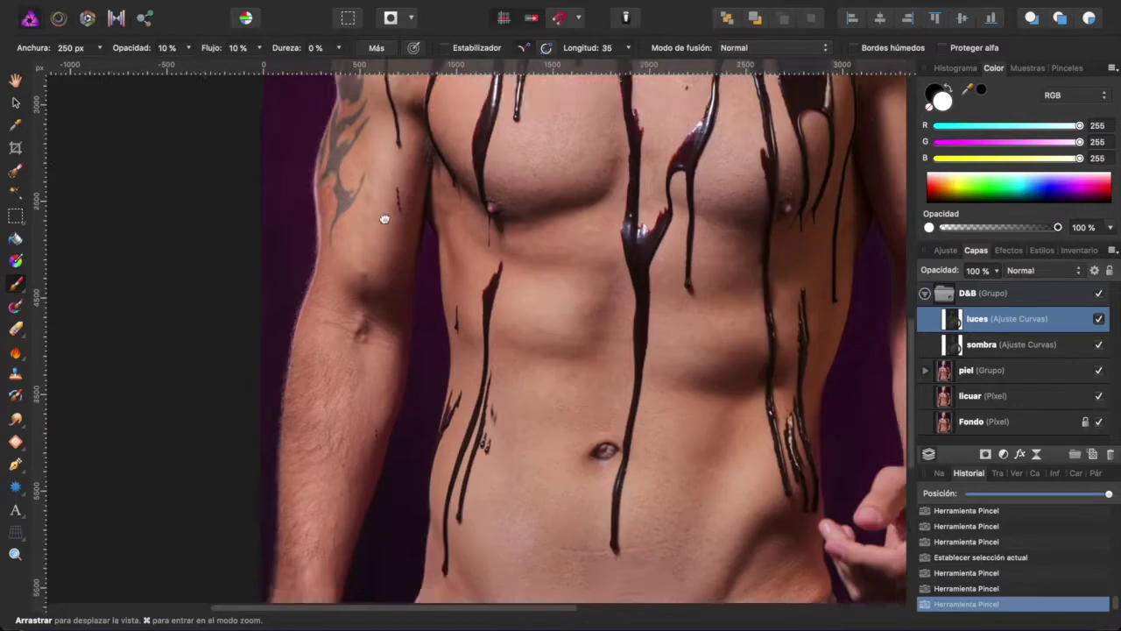
scroll(382, 218, down, 1)
click(336, 276)
click(347, 362)
click(336, 386)
scroll(338, 445, down, 2)
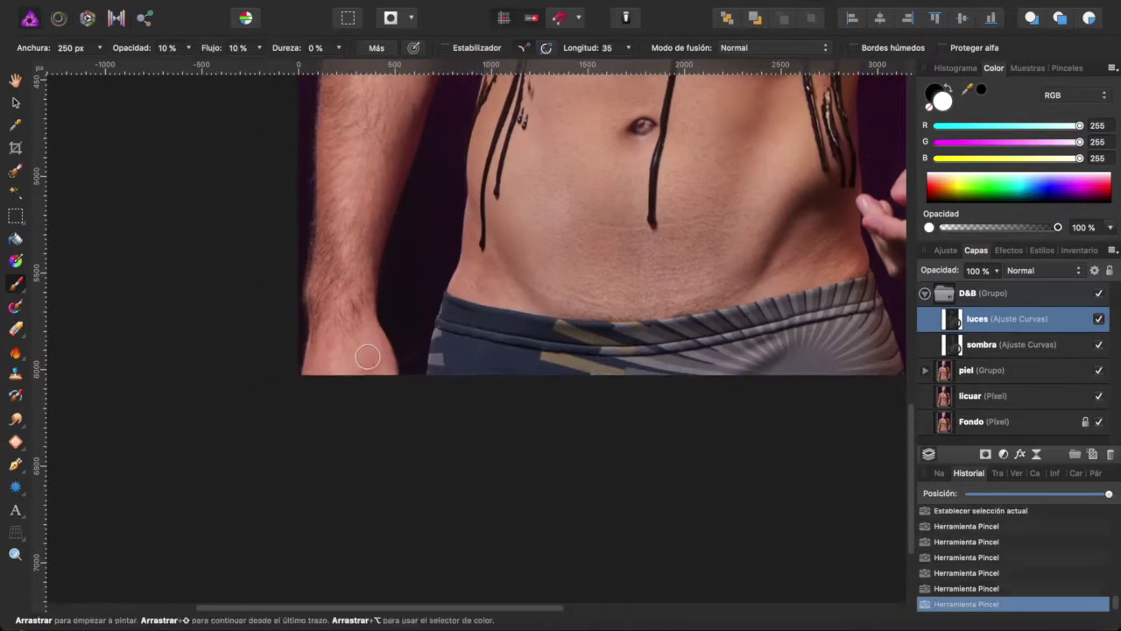
scroll(376, 377, right, 2)
Step: Fit the image, collapse the D&B group, compare it on and off, and lower its opacity to 75%
key(ctrl+0)
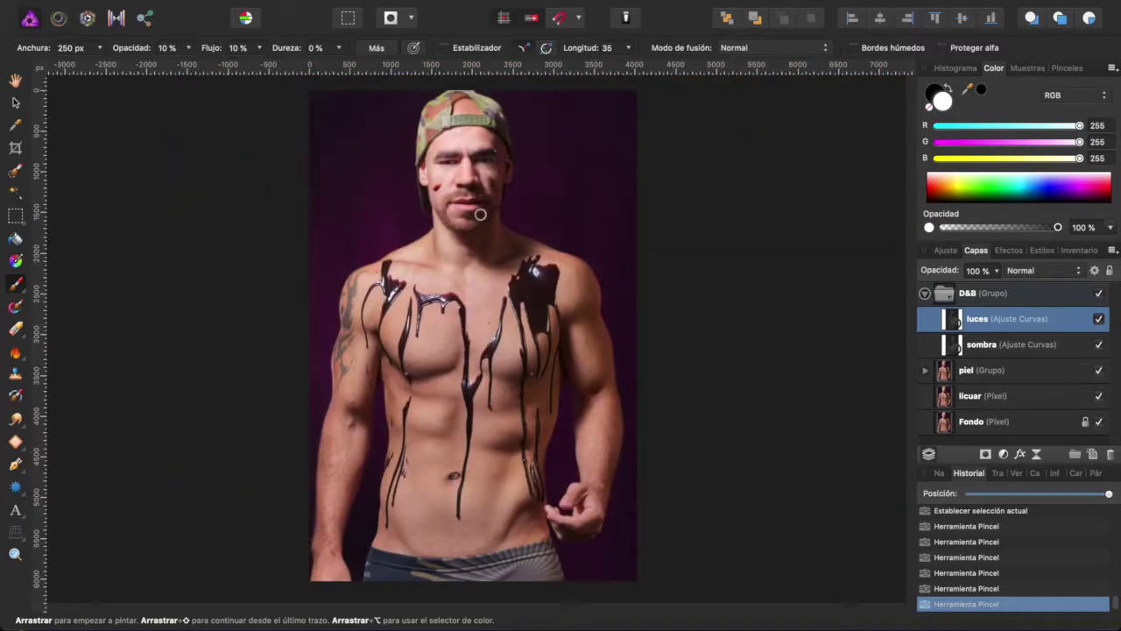
click(925, 293)
click(1097, 294)
click(1098, 295)
click(1097, 294)
click(1097, 295)
click(1098, 296)
click(996, 269)
drag(985, 290, 977, 296)
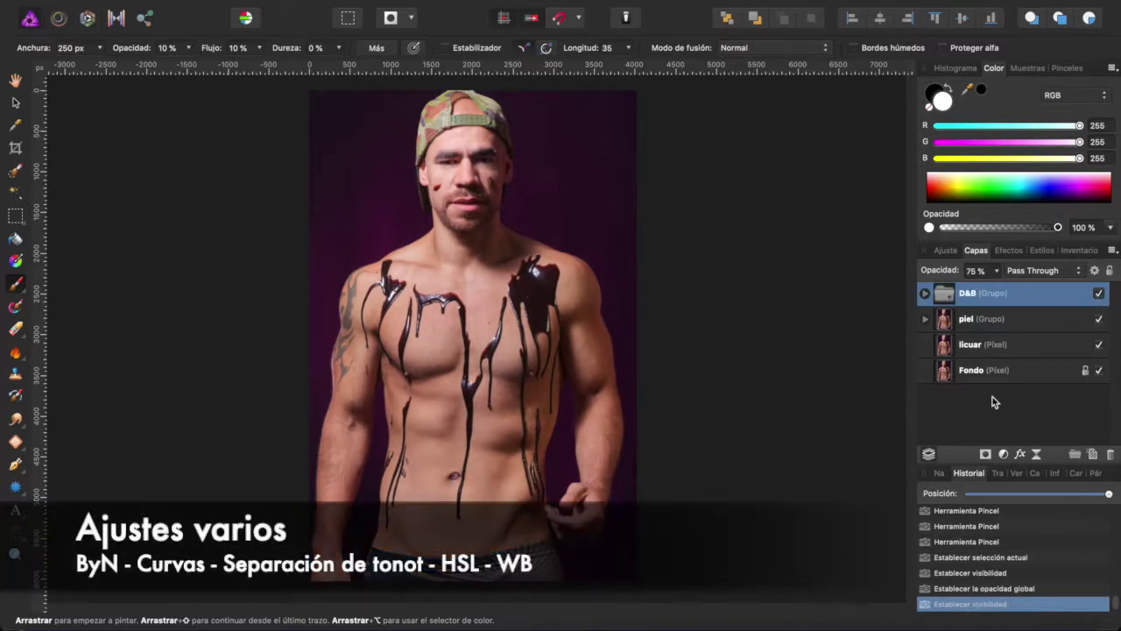
Step: Add a Black & White adjustment layer blended in Soft Light (Luz suave)
click(1002, 454)
click(1022, 518)
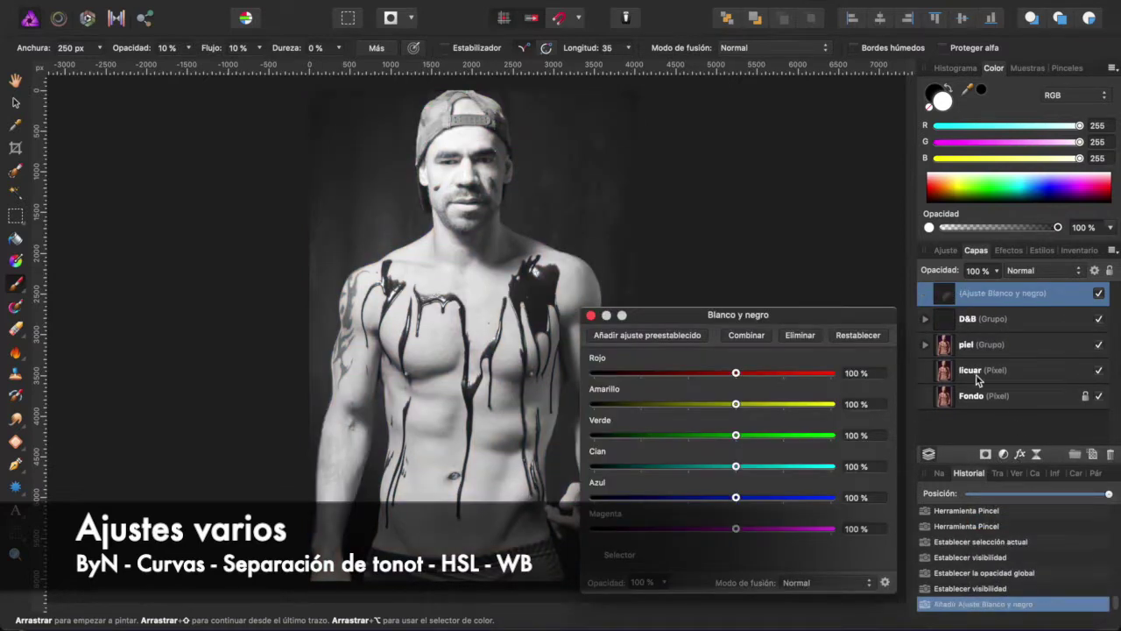
click(1042, 270)
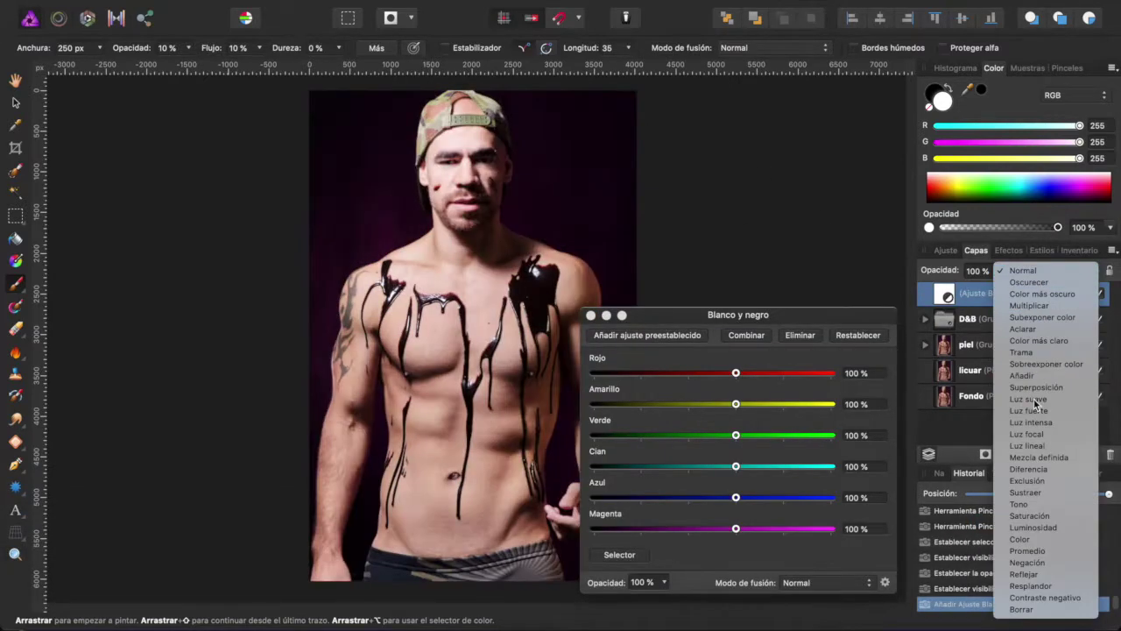
click(1034, 396)
Step: Set Black & White channels: reds lowered, yellows about 254%, blues -100%, magentas 300%
drag(782, 319, 861, 135)
mouse_move(814, 189)
mouse_down()
mouse_move(801, 189)
mouse_move(838, 189)
mouse_move(777, 189)
mouse_move(865, 189)
mouse_up()
mouse_move(814, 219)
mouse_down()
mouse_move(723, 220)
mouse_move(815, 220)
mouse_move(771, 197)
mouse_move(723, 203)
mouse_up()
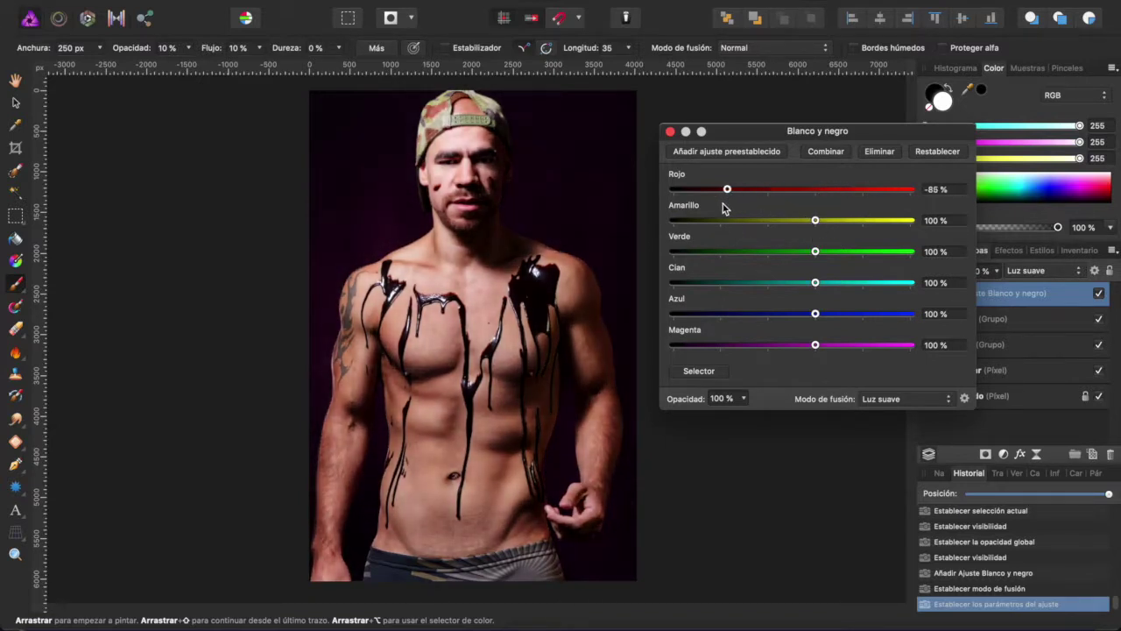
mouse_move(817, 224)
mouse_down()
mouse_move(786, 225)
mouse_move(890, 241)
mouse_up()
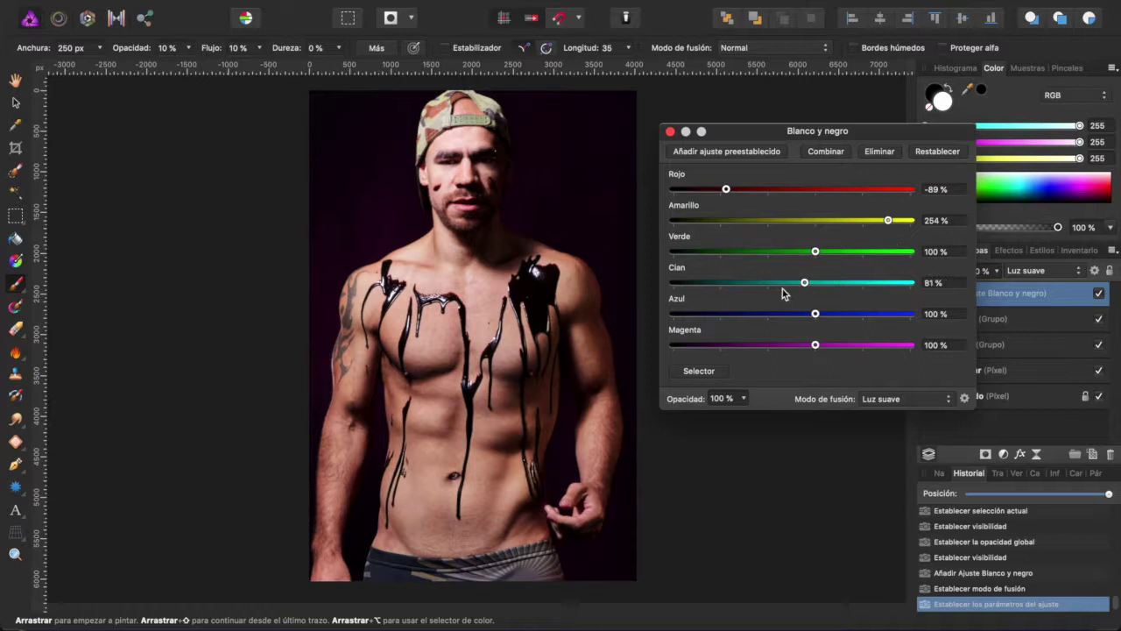
drag(897, 333, 724, 328)
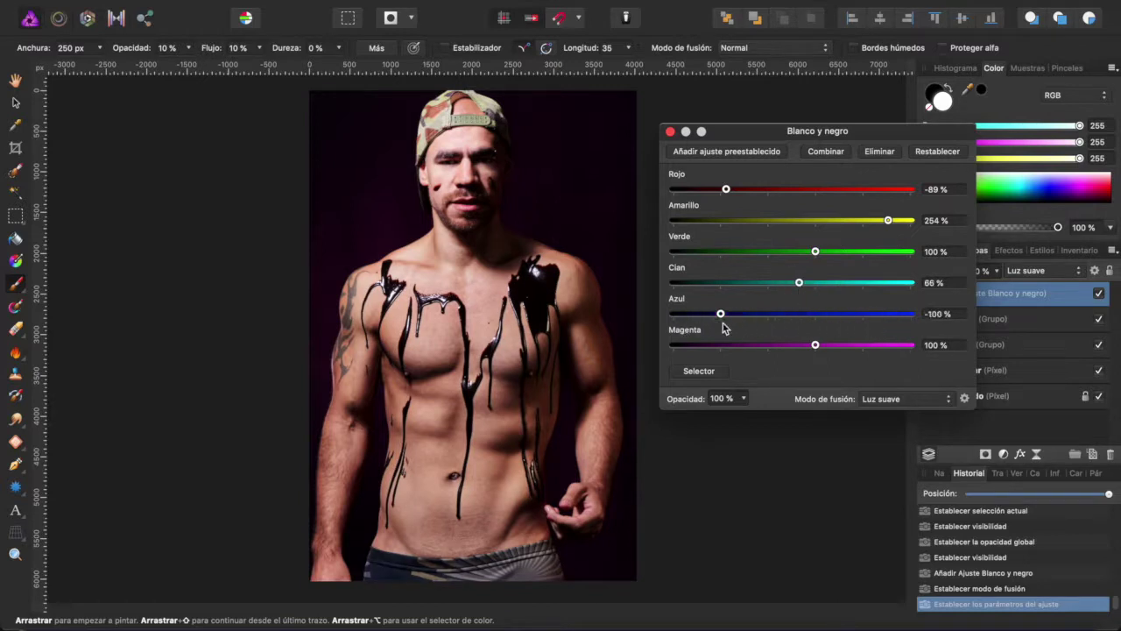
drag(817, 347, 940, 359)
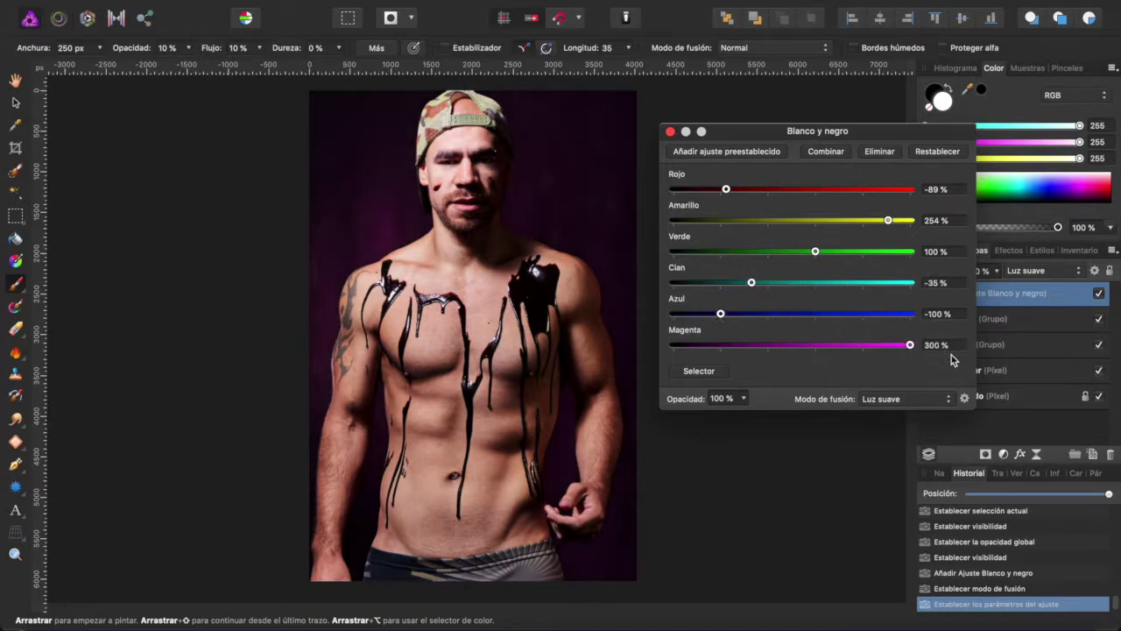
click(670, 132)
Step: Compare the black-and-white layer on and off and lower its opacity to 50%
click(942, 300)
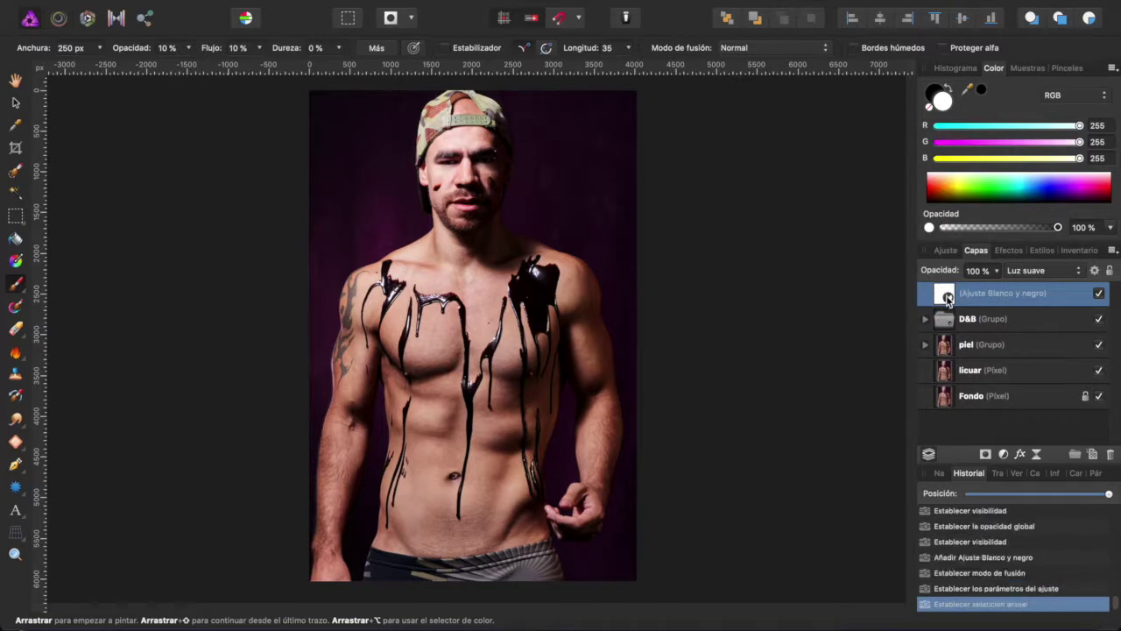
double_click(946, 298)
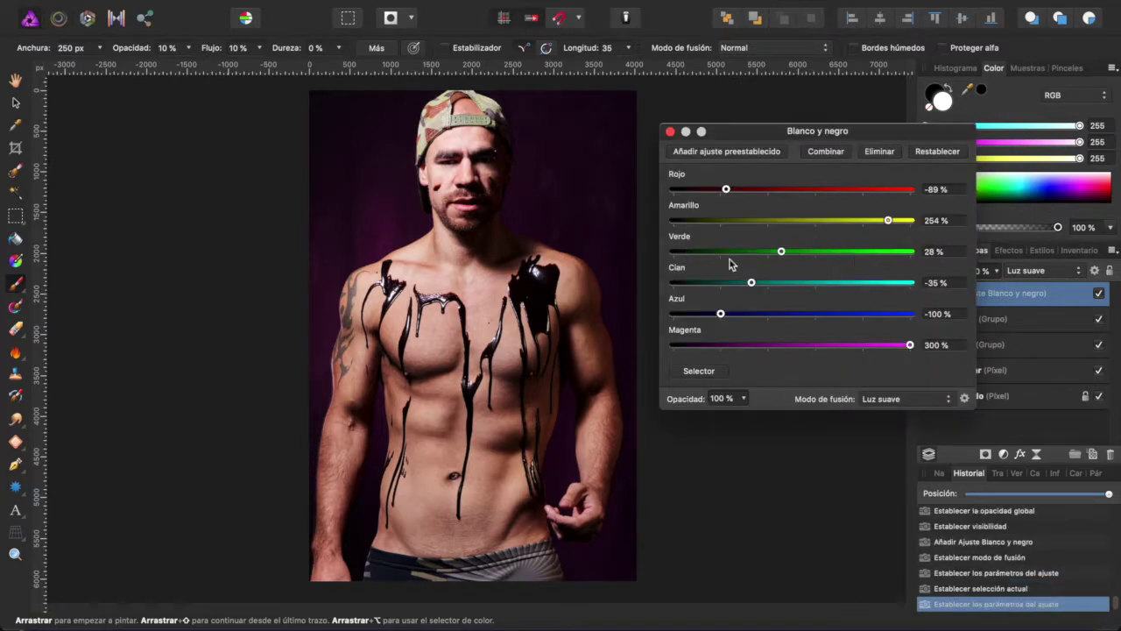
click(670, 131)
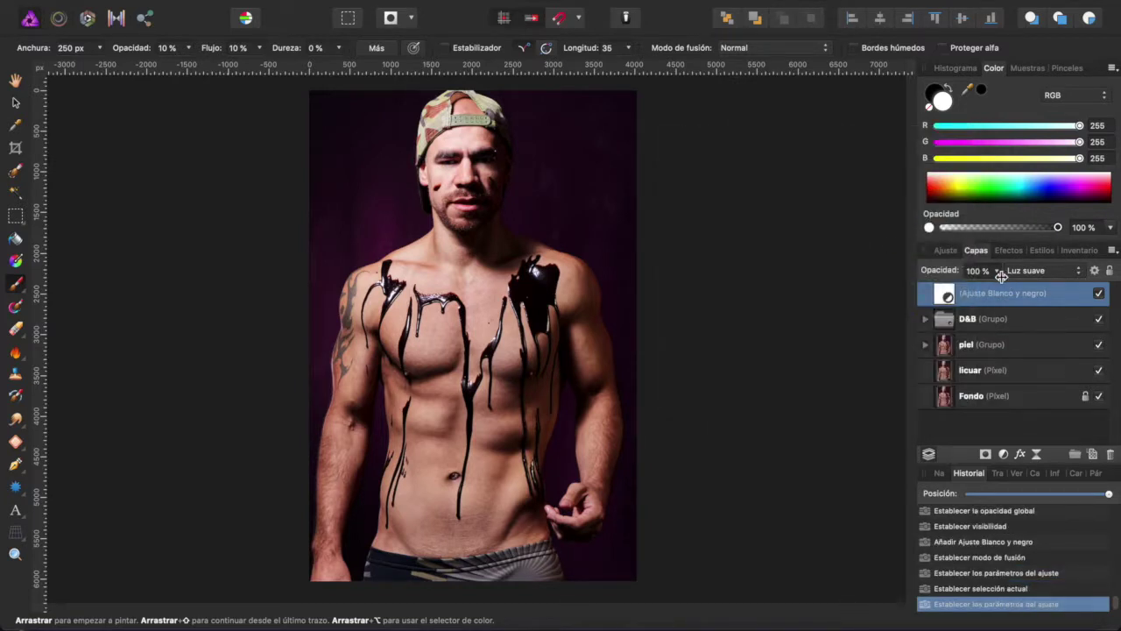
click(1098, 296)
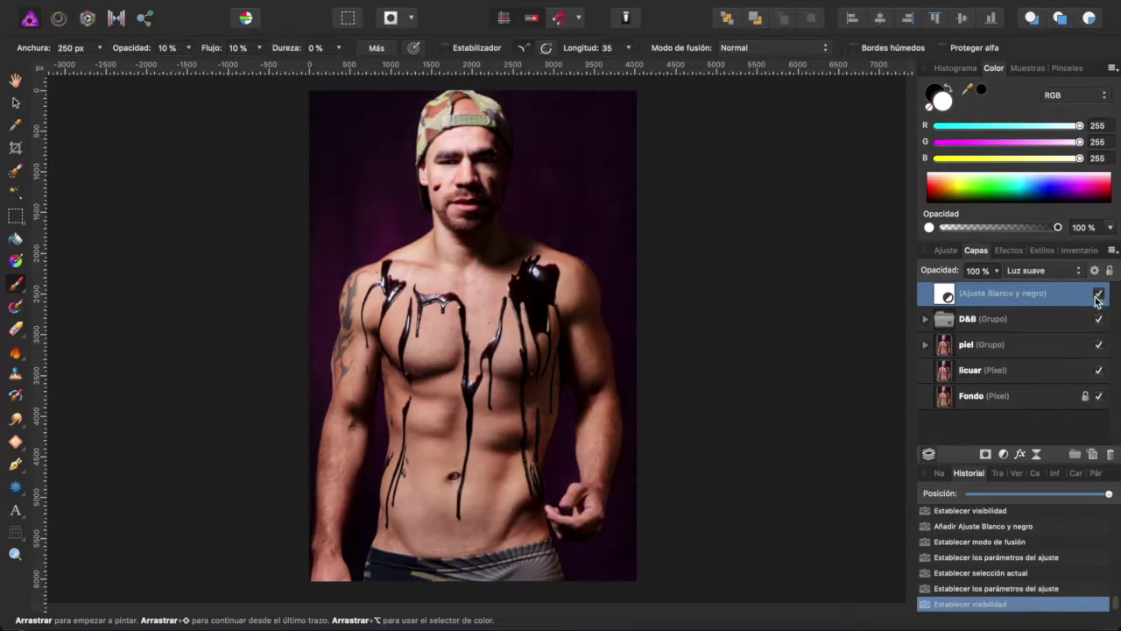
drag(998, 275, 951, 298)
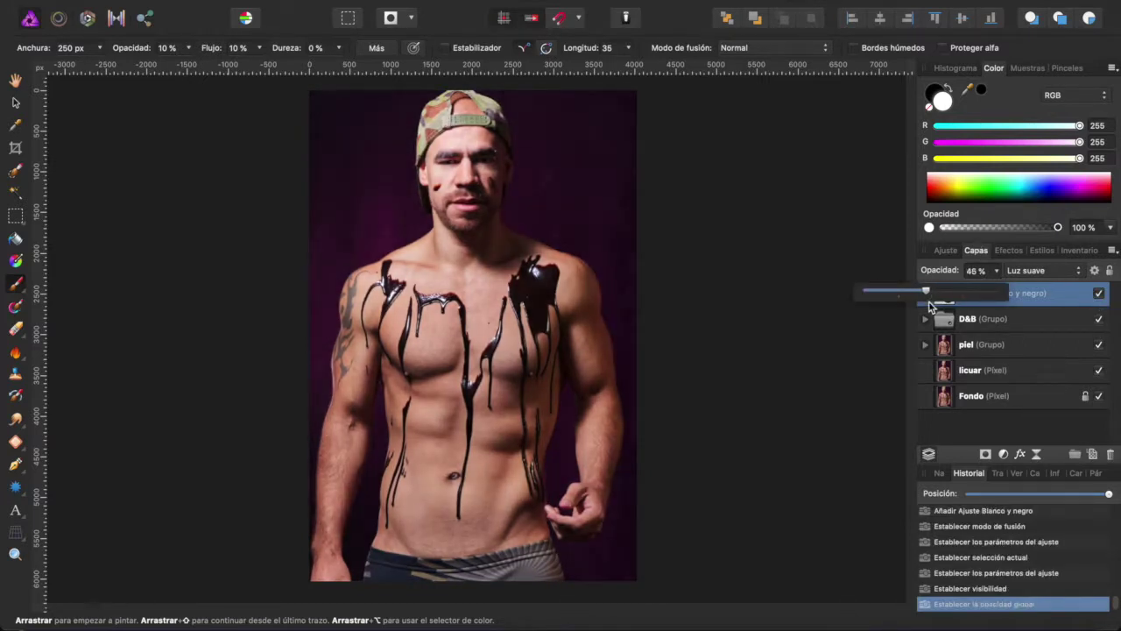
click(1003, 454)
scroll(1014, 597, down, 2)
click(1012, 578)
Step: Add a curve point, lift the shadow end of the curve slightly, and close the Curves settings
click(745, 266)
mouse_move(671, 331)
mouse_down()
mouse_move(662, 305)
mouse_move(673, 320)
mouse_up()
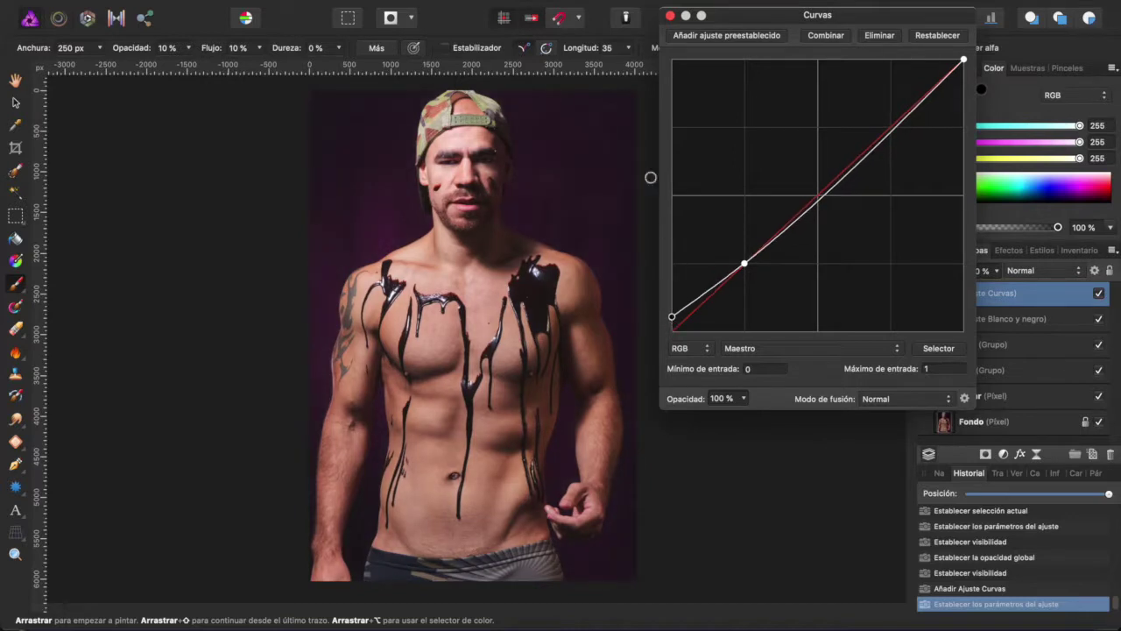
click(670, 16)
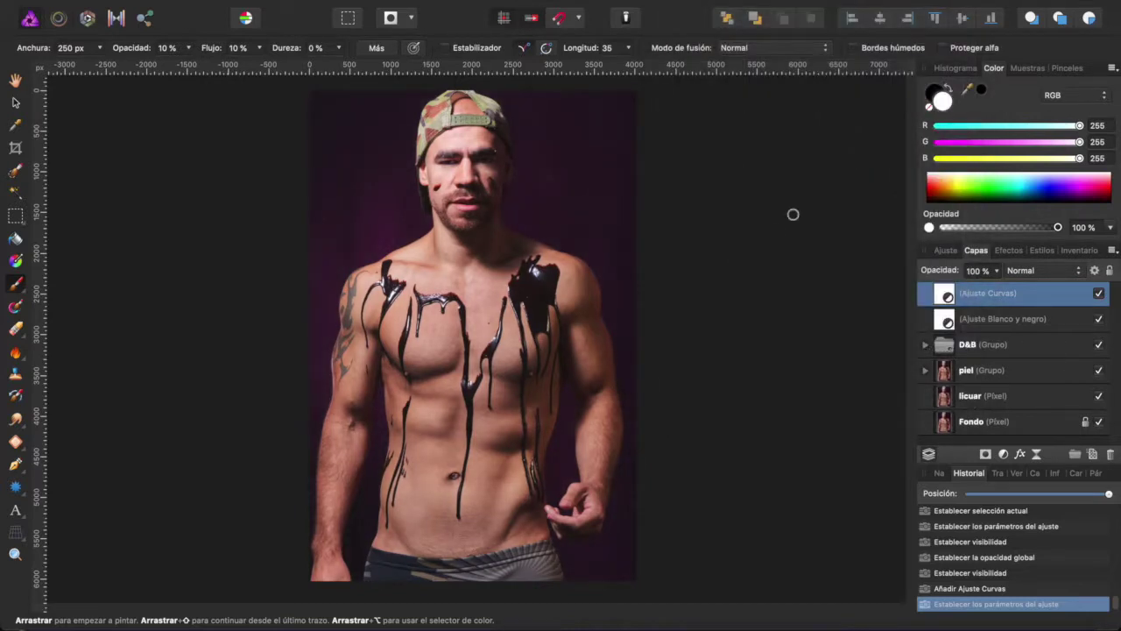
click(1007, 454)
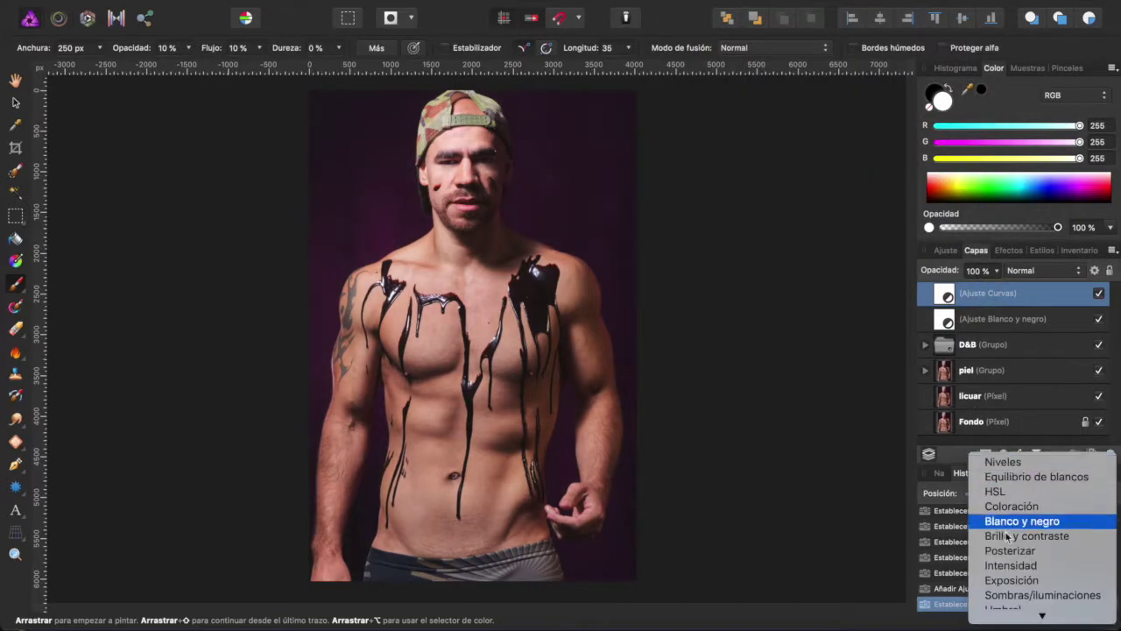
Step: Add a Split Toning layer with violet shadows (hue ~278°, 38% saturation) at 50% opacity
click(1016, 598)
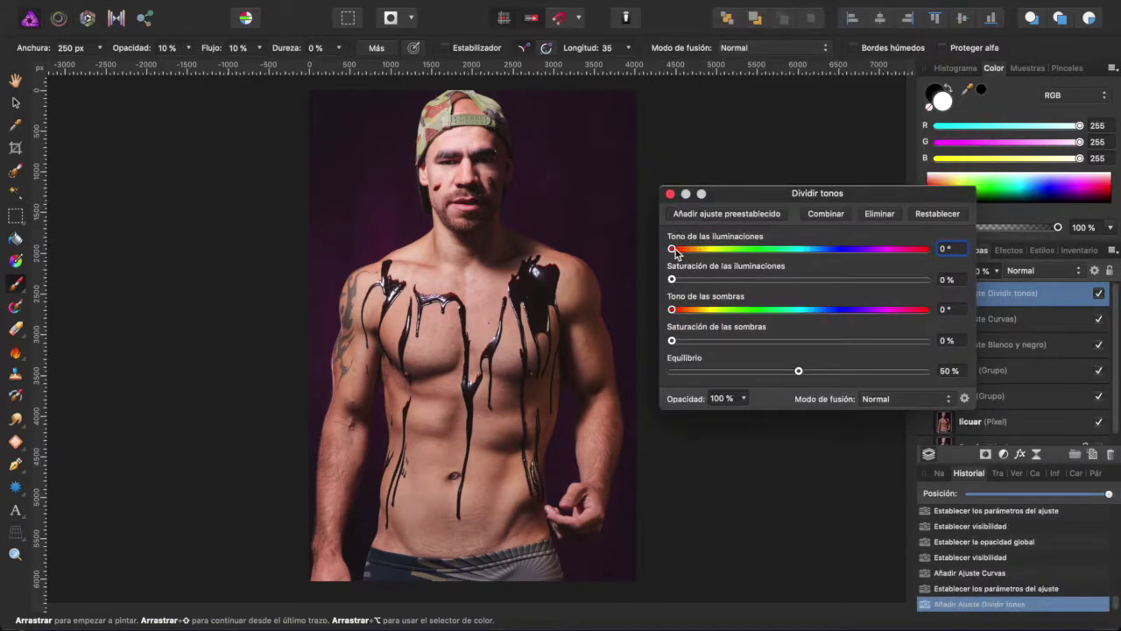
drag(672, 278, 730, 279)
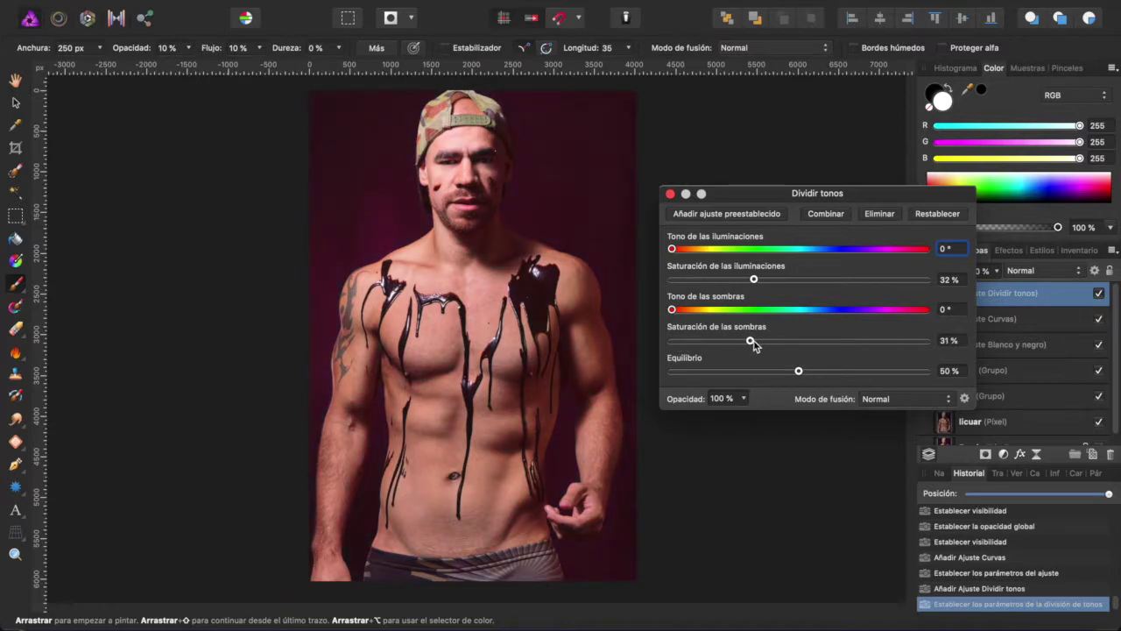
mouse_move(673, 250)
mouse_down()
mouse_move(920, 254)
mouse_move(687, 262)
mouse_move(700, 261)
mouse_up()
mouse_move(672, 309)
mouse_down()
mouse_move(883, 323)
mouse_move(830, 315)
mouse_up()
drag(699, 249, 695, 249)
mouse_move(829, 313)
mouse_down()
mouse_move(884, 318)
mouse_move(773, 318)
mouse_move(868, 329)
mouse_up()
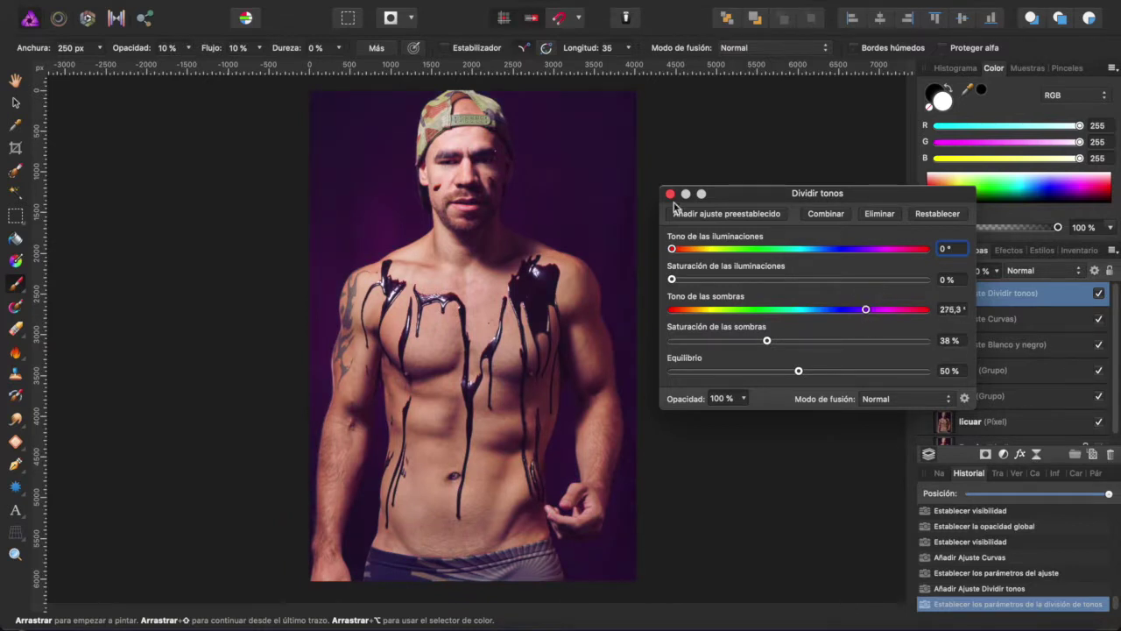
click(670, 194)
click(1100, 296)
drag(1100, 300, 932, 300)
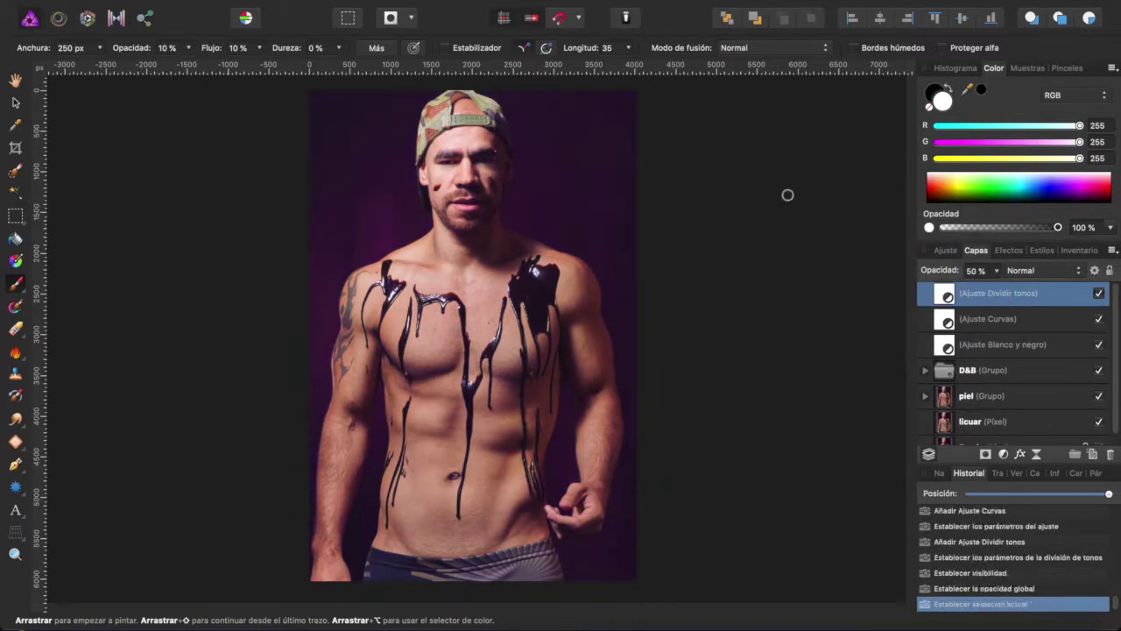
Step: Set black paint with a 700 px brush at 100% opacity and flow, and restore Split Toning to 100%
click(935, 94)
drag(100, 47, 123, 70)
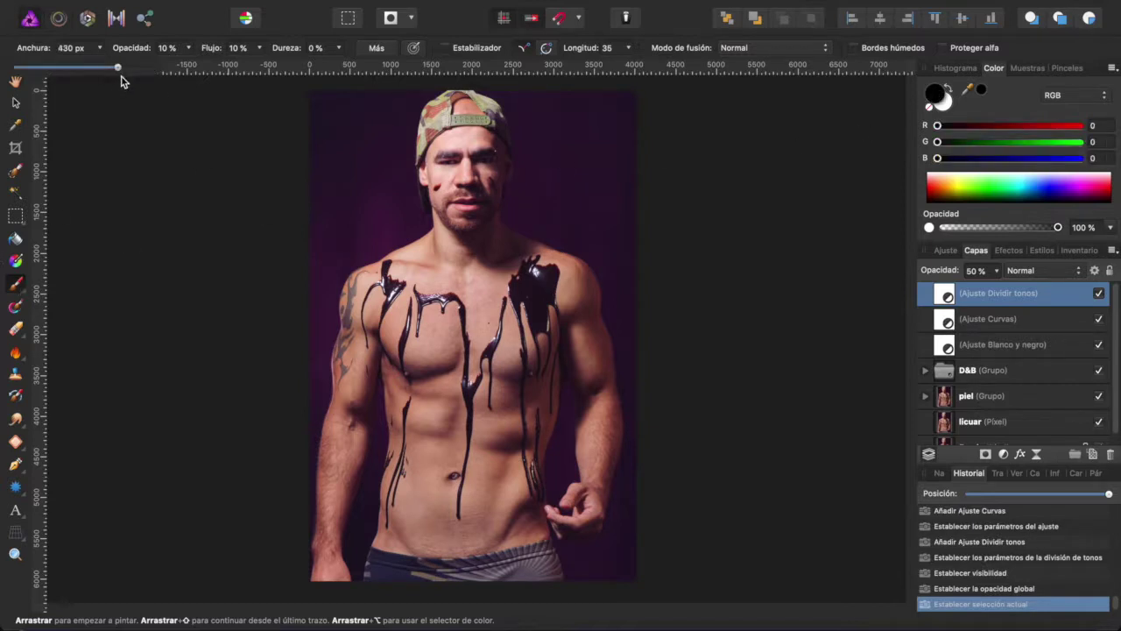
click(996, 271)
drag(1004, 295, 1105, 294)
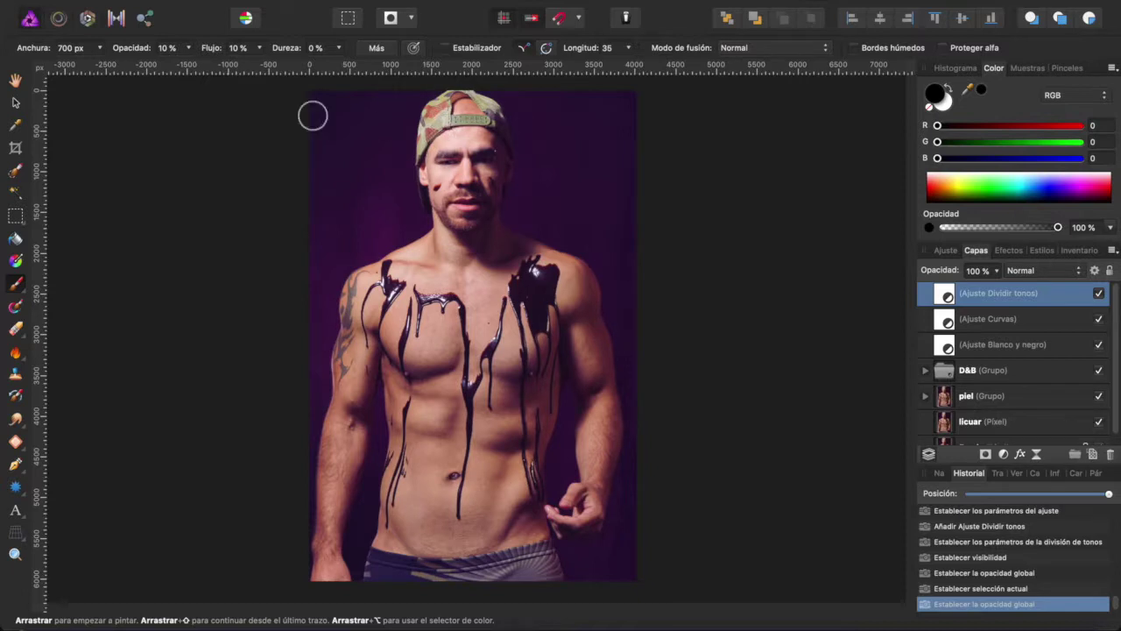
mouse_move(187, 47)
mouse_down()
mouse_move(289, 71)
mouse_move(385, 70)
mouse_up()
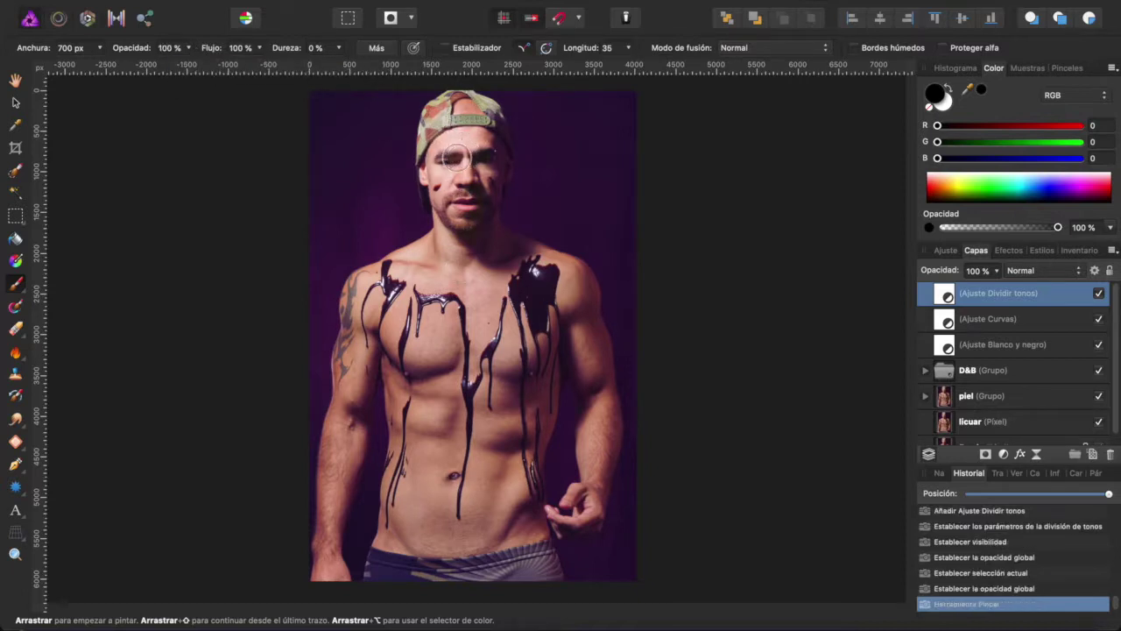
Step: Paint black over the face, chest, shoulders and lower body to mask the violet tint off
click(472, 188)
click(393, 272)
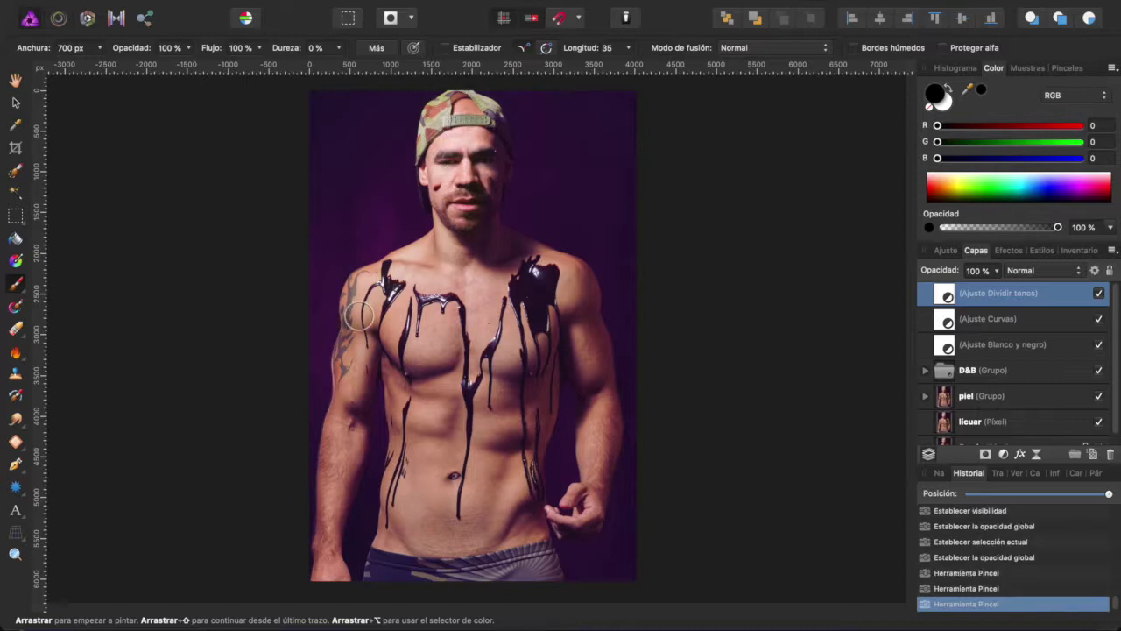
click(395, 289)
click(561, 300)
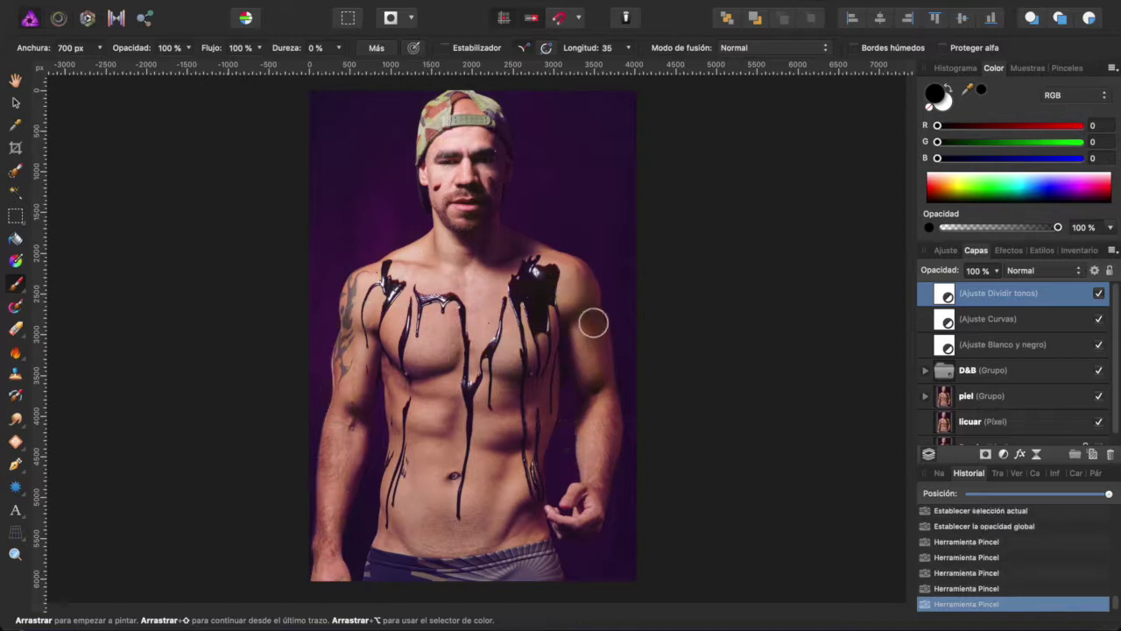
click(581, 307)
click(419, 335)
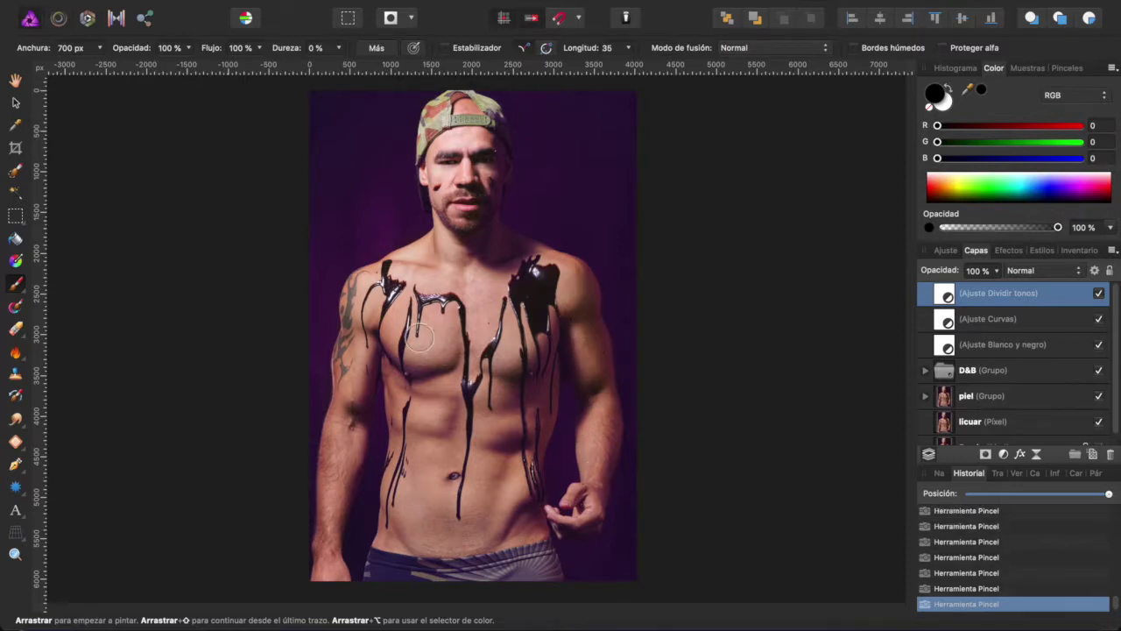
drag(100, 48, 127, 68)
drag(436, 584, 399, 580)
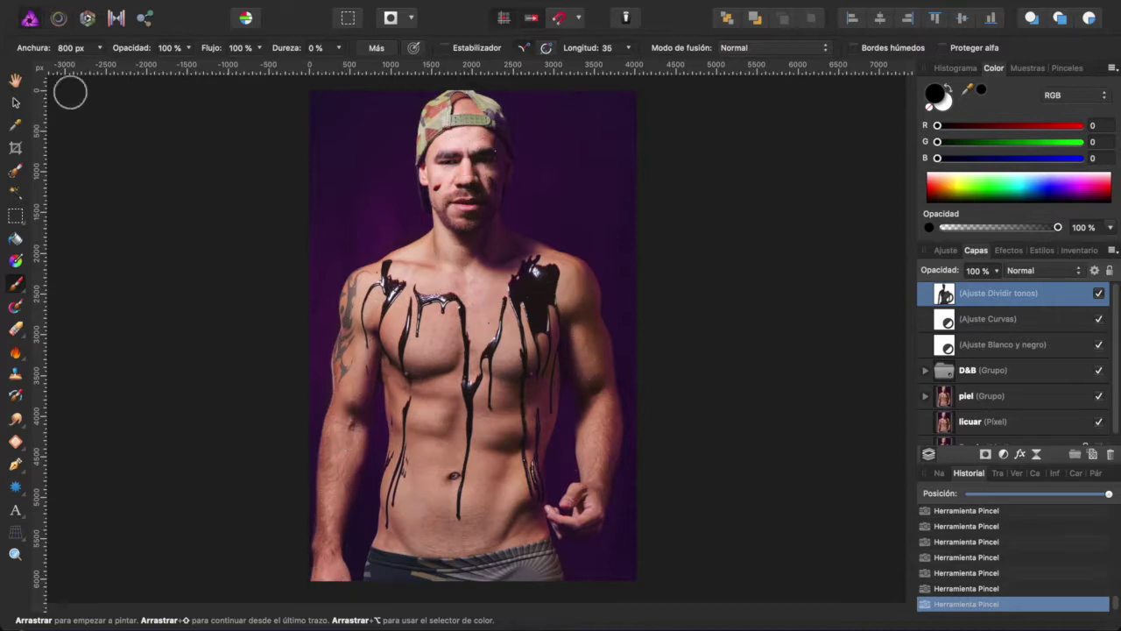
key(x)
key(h)
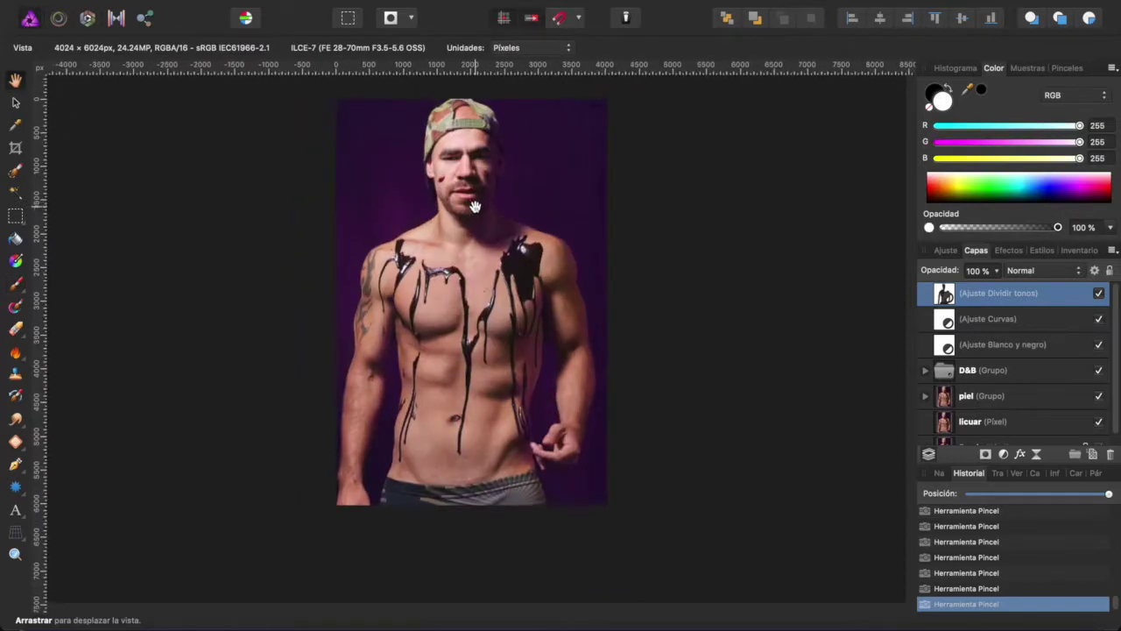
click(1003, 454)
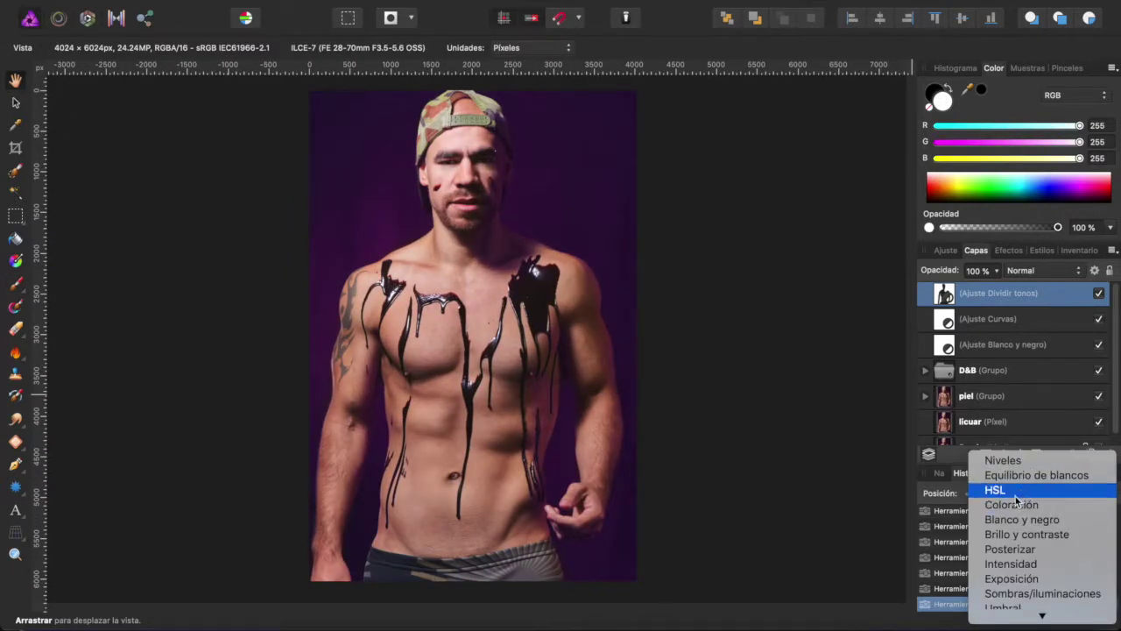
Step: Add an HSL adjustment lowering Magentas and Reds saturation (reds by 7%)
click(1011, 495)
click(700, 254)
click(687, 289)
mouse_move(792, 337)
mouse_down()
mouse_move(858, 341)
mouse_move(771, 348)
mouse_up()
click(753, 254)
click(740, 294)
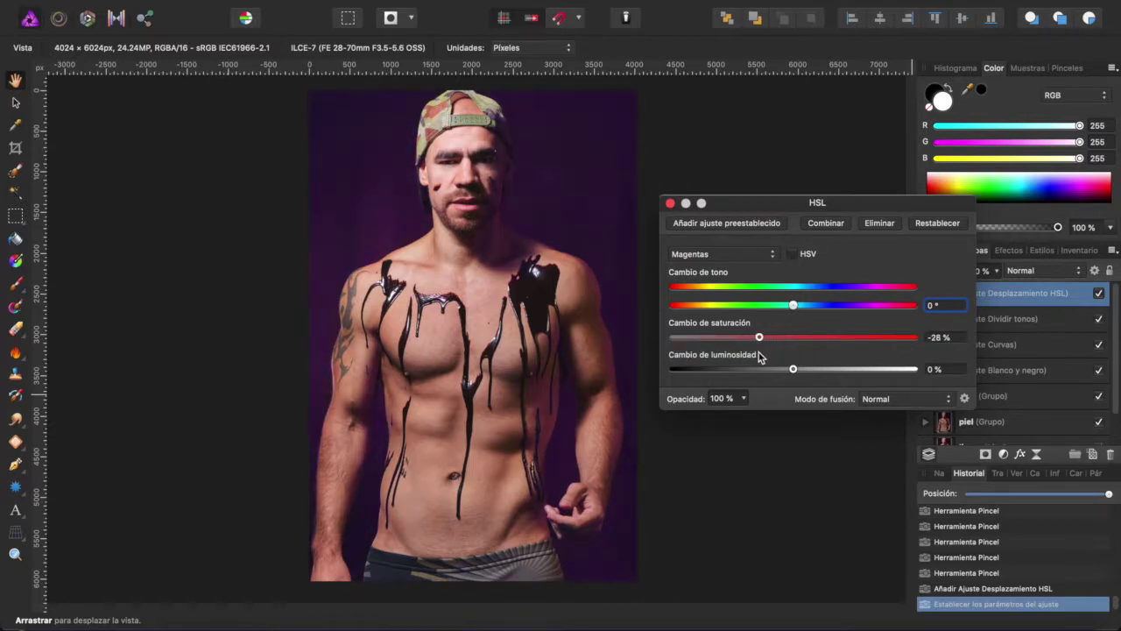
click(768, 255)
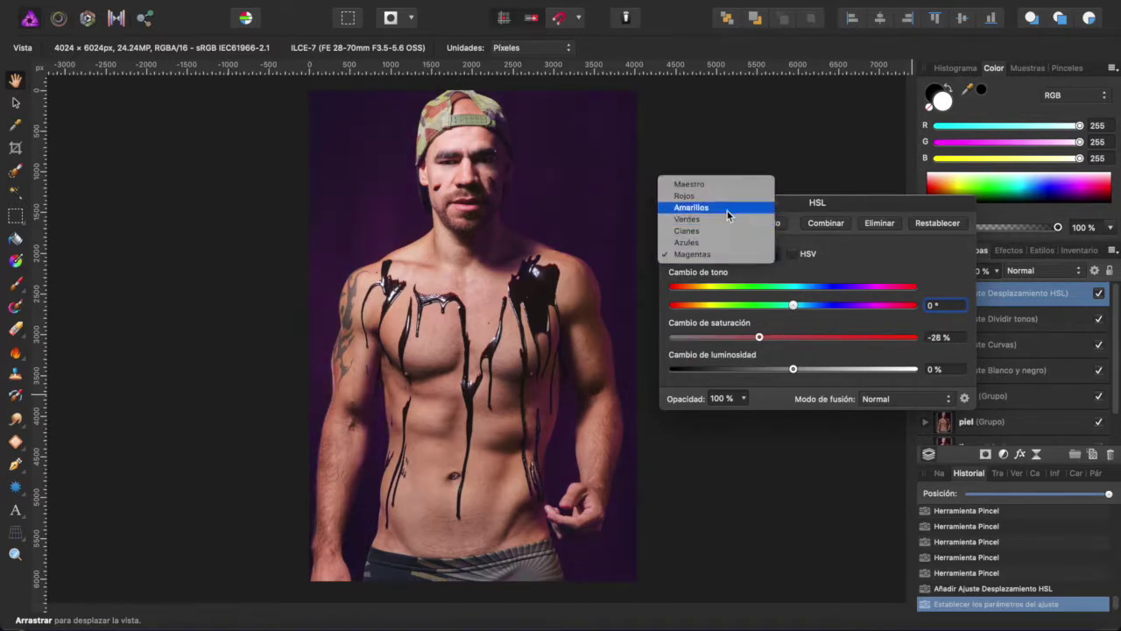
click(725, 219)
click(726, 254)
click(701, 230)
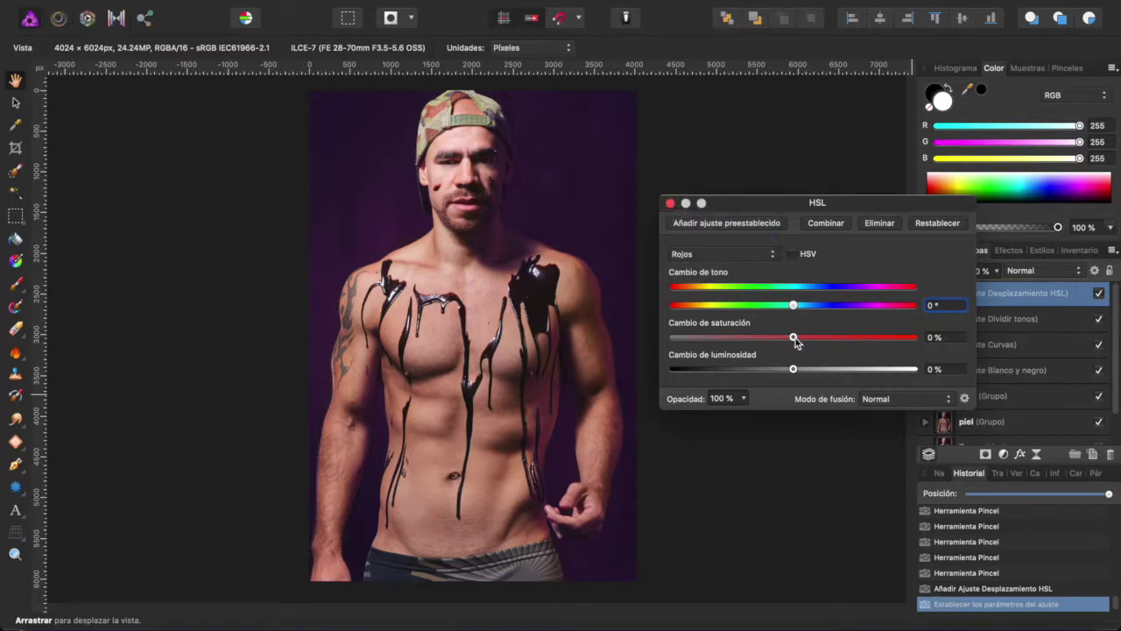
click(671, 204)
click(1100, 294)
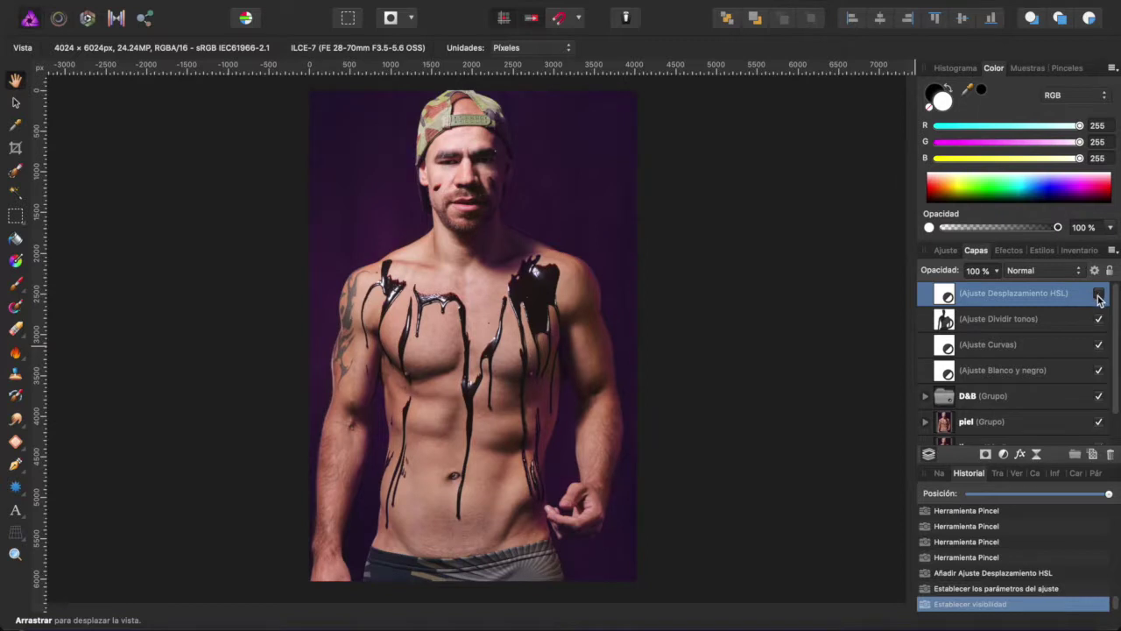
Step: Add a second HSL layer, then delete that duplicate HSL layer
click(1003, 454)
click(963, 496)
drag(793, 337, 775, 338)
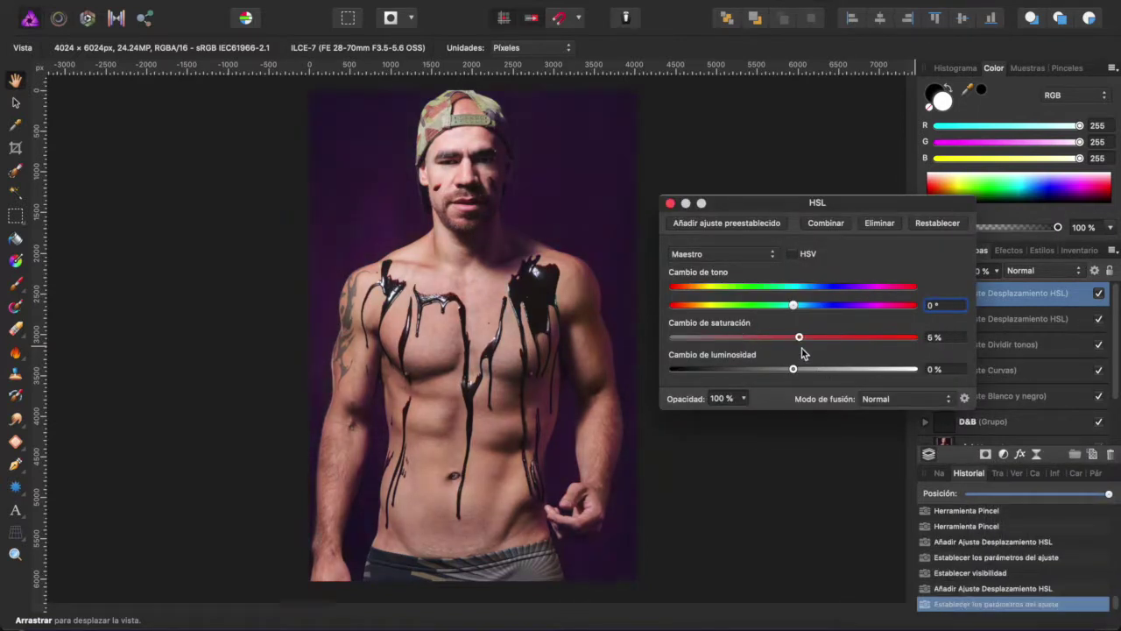
click(671, 204)
click(941, 302)
key(Delete)
Step: Add a White Balance adjustment warmed to 15%
click(1003, 453)
click(891, 439)
drag(791, 319, 809, 322)
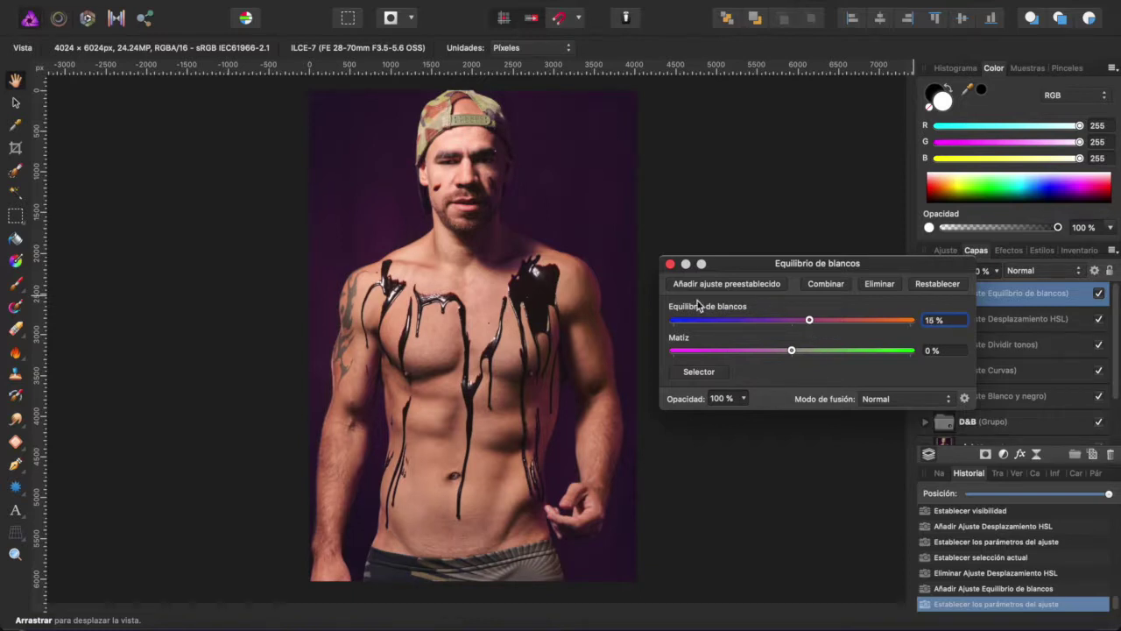
Step: Group the Split Toning, HSL, White Balance and other adjustment layers into 'ajustes' and compare on/off
click(670, 263)
click(1099, 294)
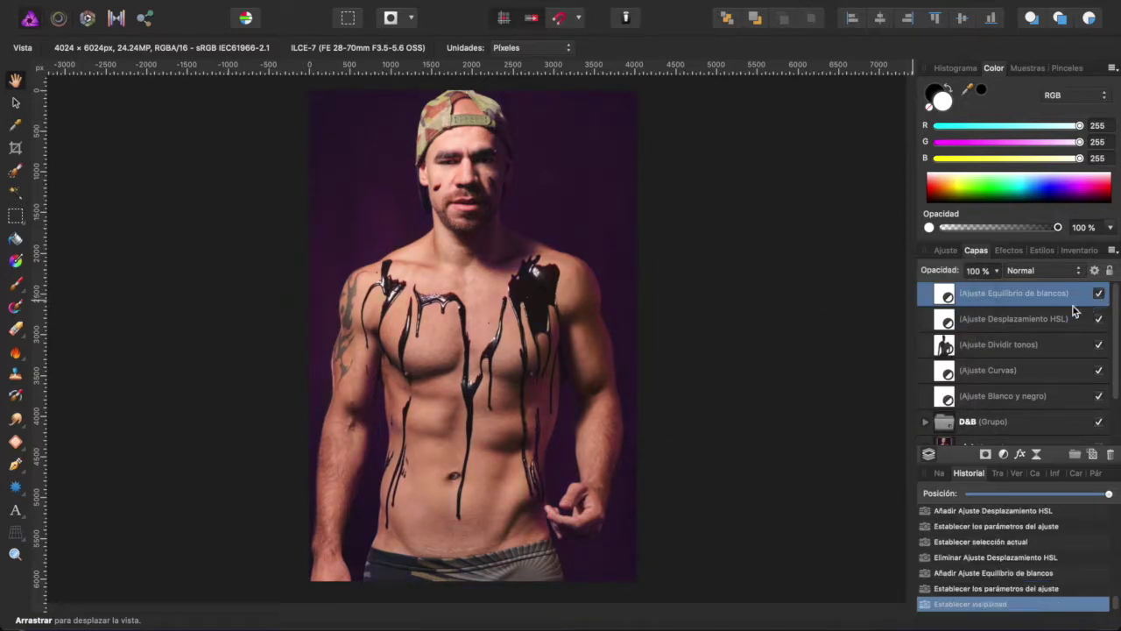
shift+click(932, 396)
click(1077, 455)
double_click(990, 296)
text(ajus)
key(Return)
click(1100, 295)
click(1099, 294)
click(1099, 294)
click(1099, 296)
click(1100, 296)
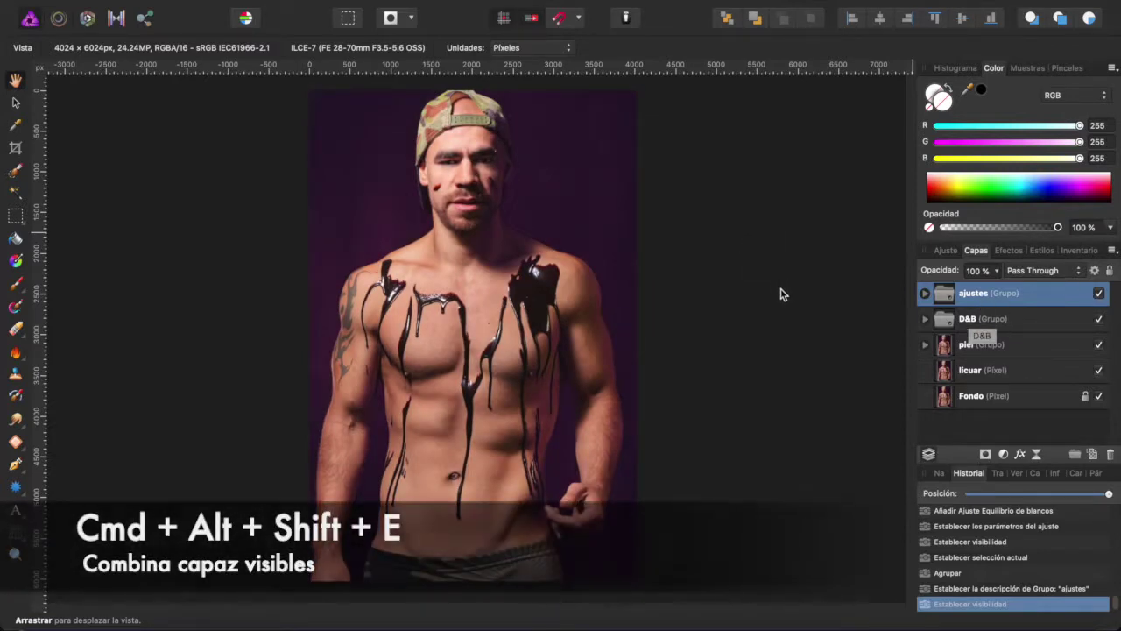
Step: Merge visible layers with Cmd+Alt+Shift+E and rename the new top layer 'luz fx'
key(super+alt+shift+e)
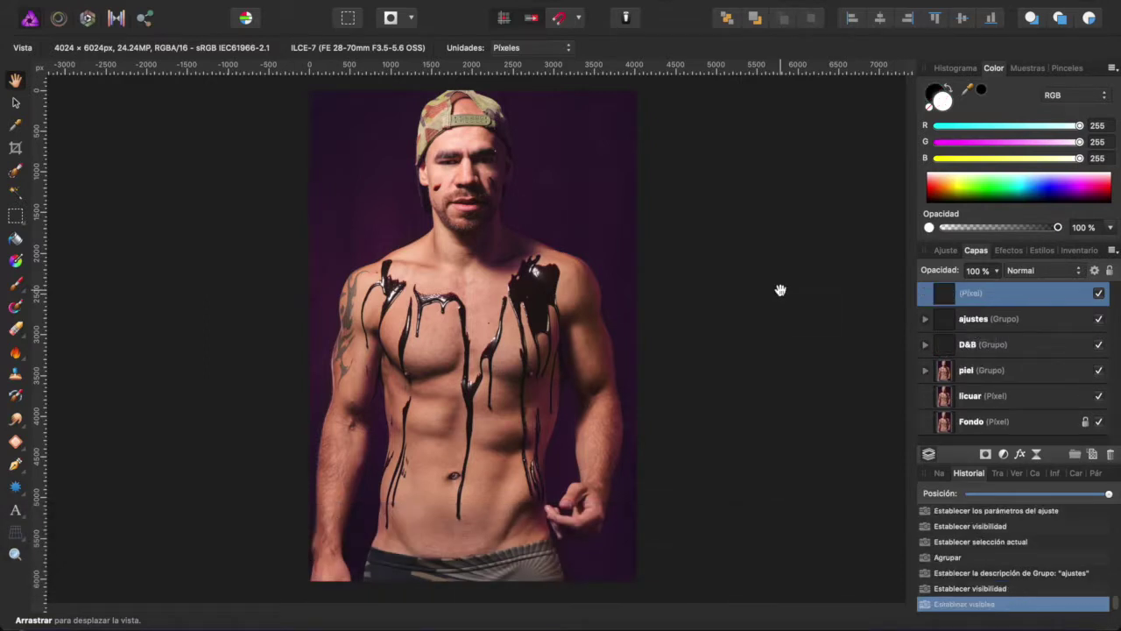
double_click(979, 293)
text(luz)
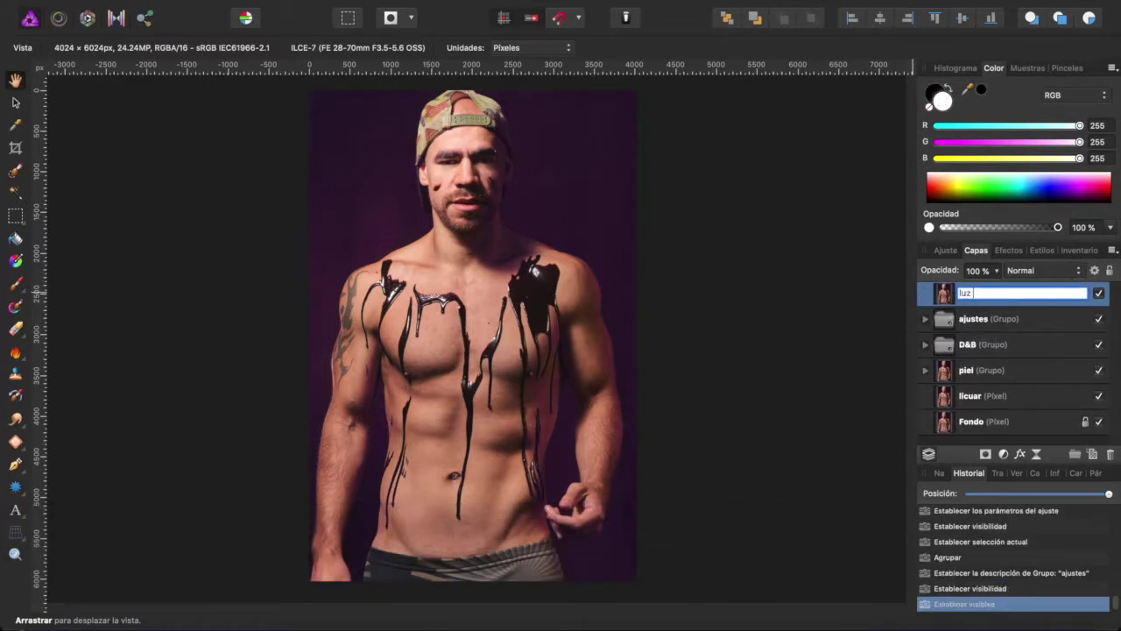
text(fx)
key(Return)
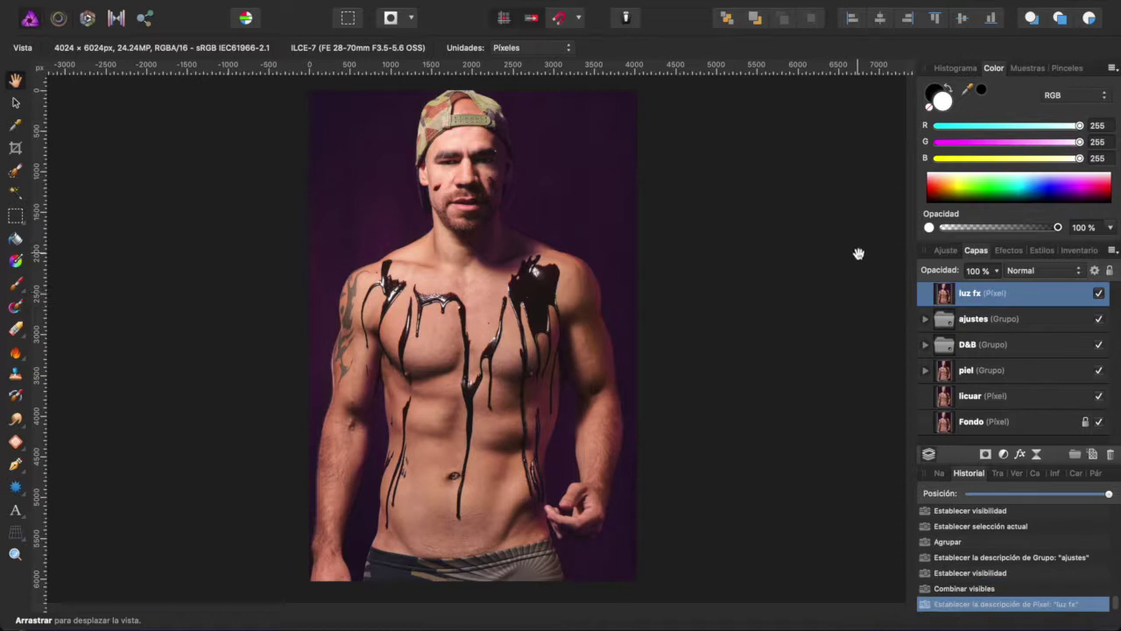
scroll(494, 225, down, 3)
scroll(478, 321, down, 3)
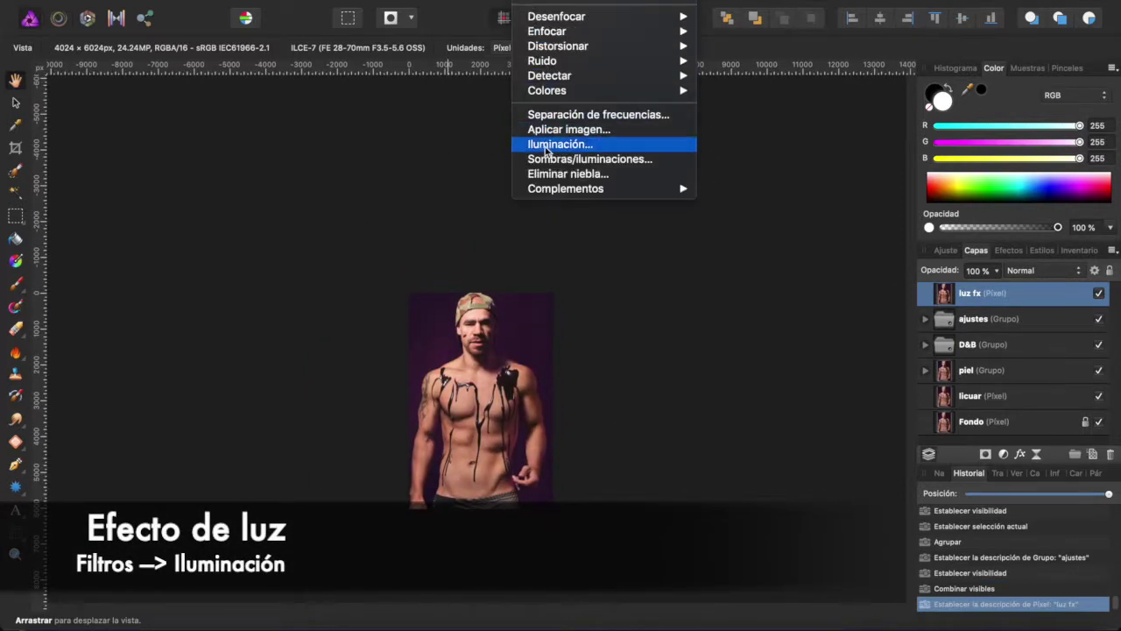
Step: Apply a Lighting filter to luz fx with a wide light cone from the upper left across the chest
click(550, 147)
drag(472, 381, 393, 273)
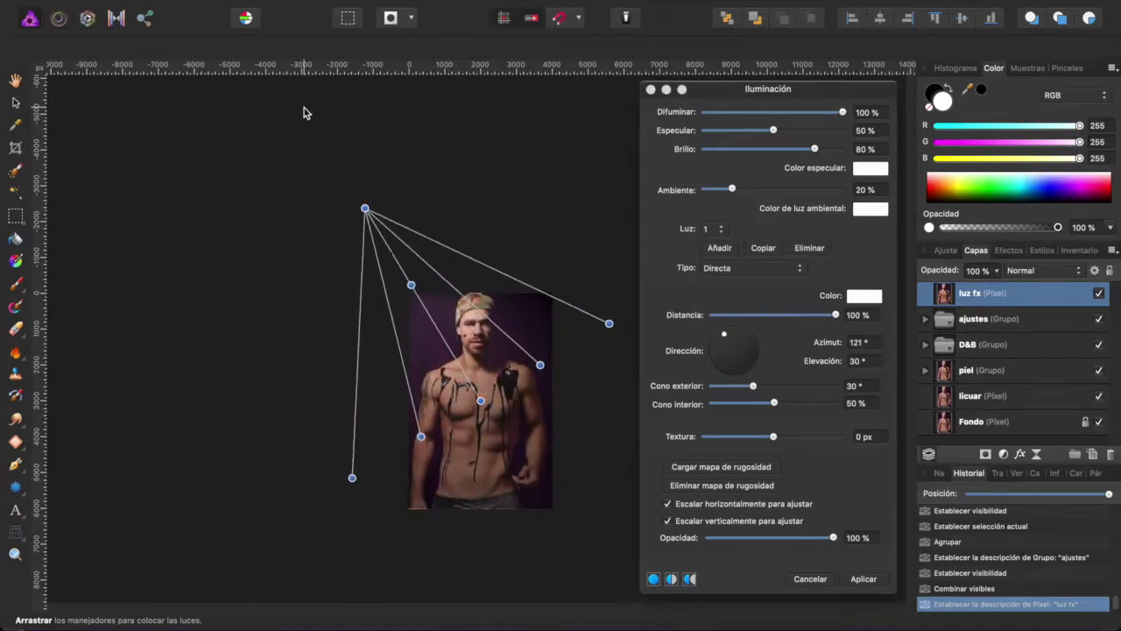
drag(612, 316, 565, 335)
drag(359, 214, 321, 242)
drag(487, 405, 510, 387)
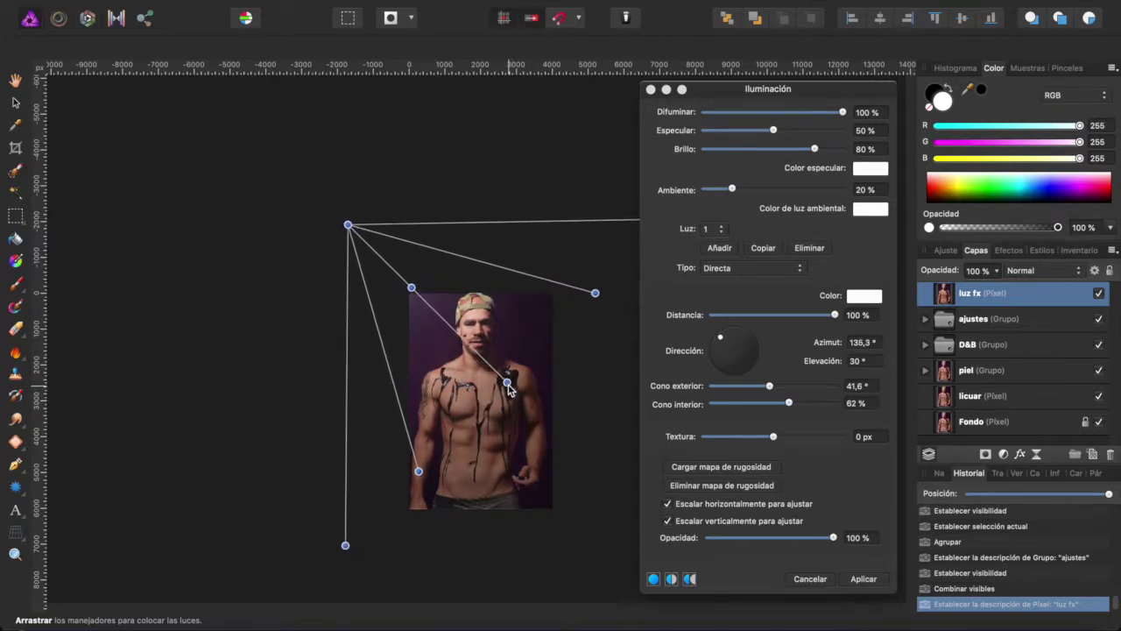
click(876, 578)
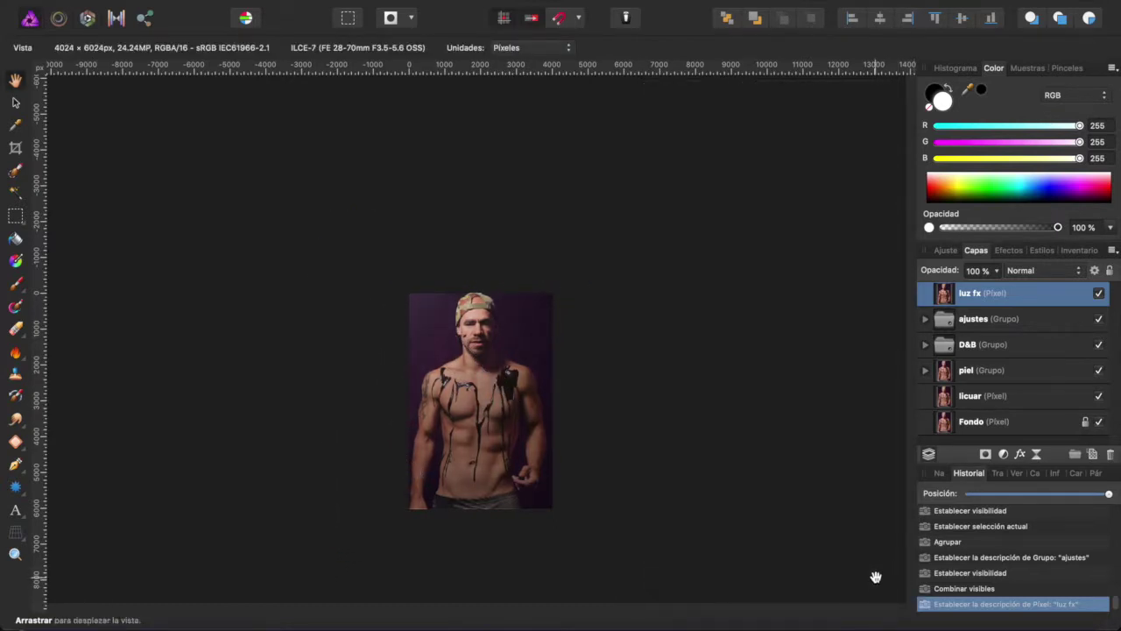
Step: Lower luz fx to about 50% opacity and give it a layer mask
key(ctrl+0)
click(1098, 297)
click(1099, 298)
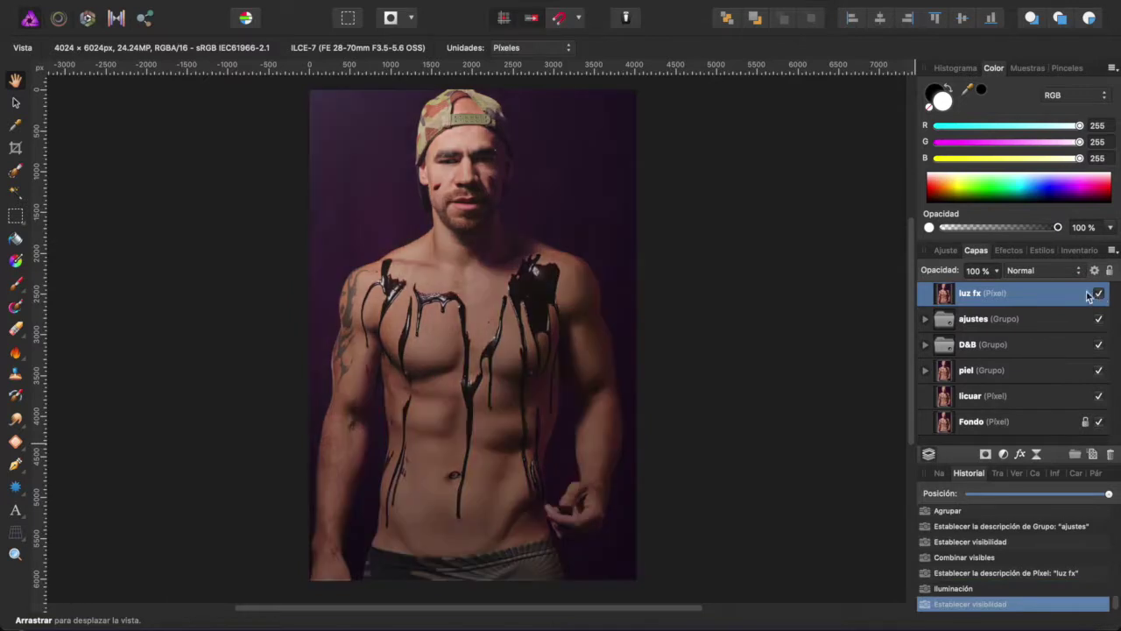
drag(999, 273, 937, 296)
click(1098, 292)
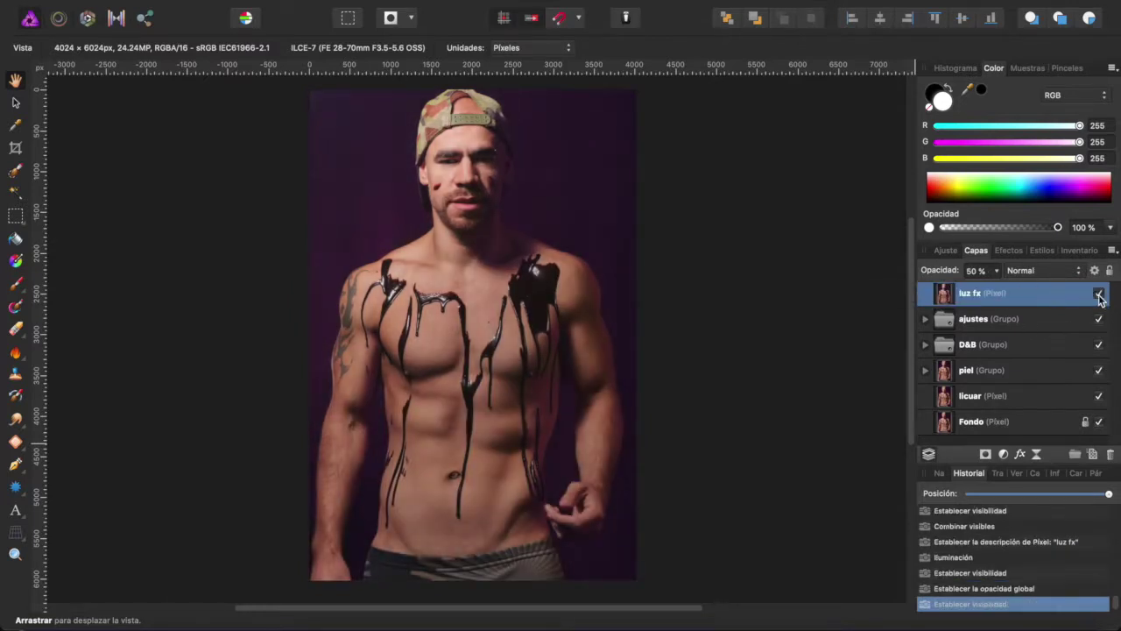
click(1099, 293)
click(984, 454)
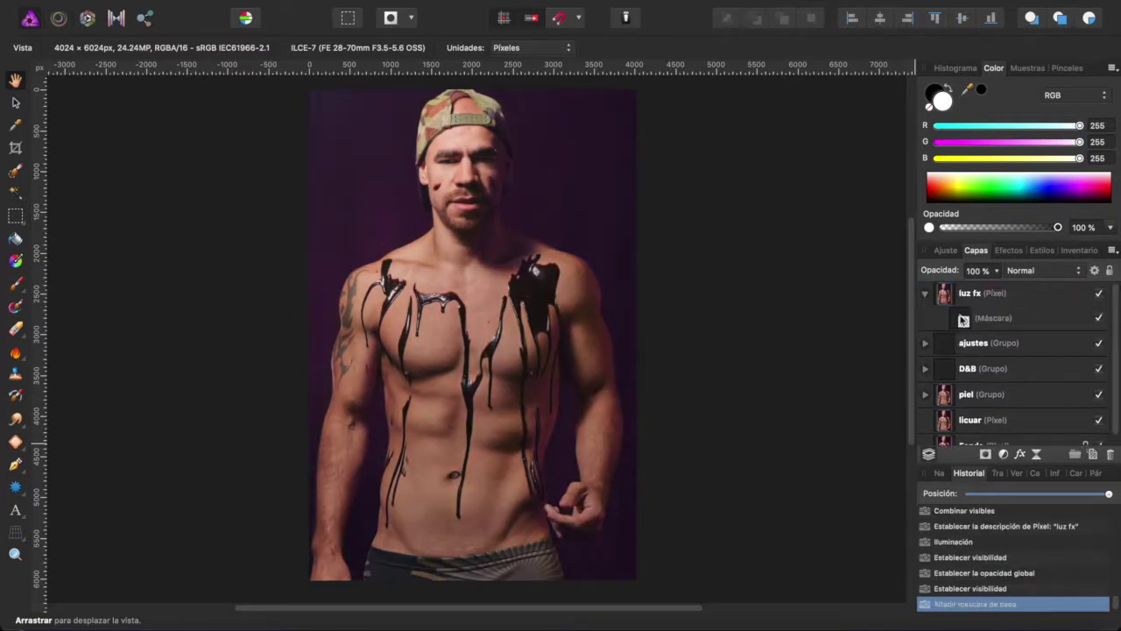
Step: Paint black on the luz fx mask over the cap, neck and chest drips with a 460 px brush
click(17, 286)
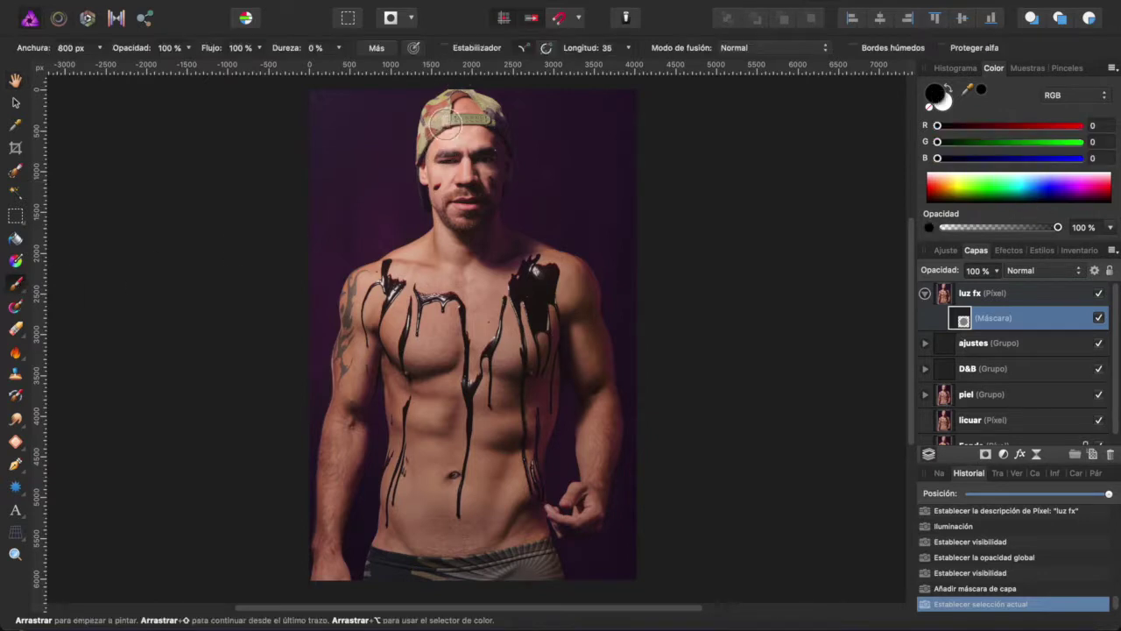
mouse_move(447, 135)
mouse_down()
mouse_move(450, 251)
mouse_move(423, 258)
mouse_up()
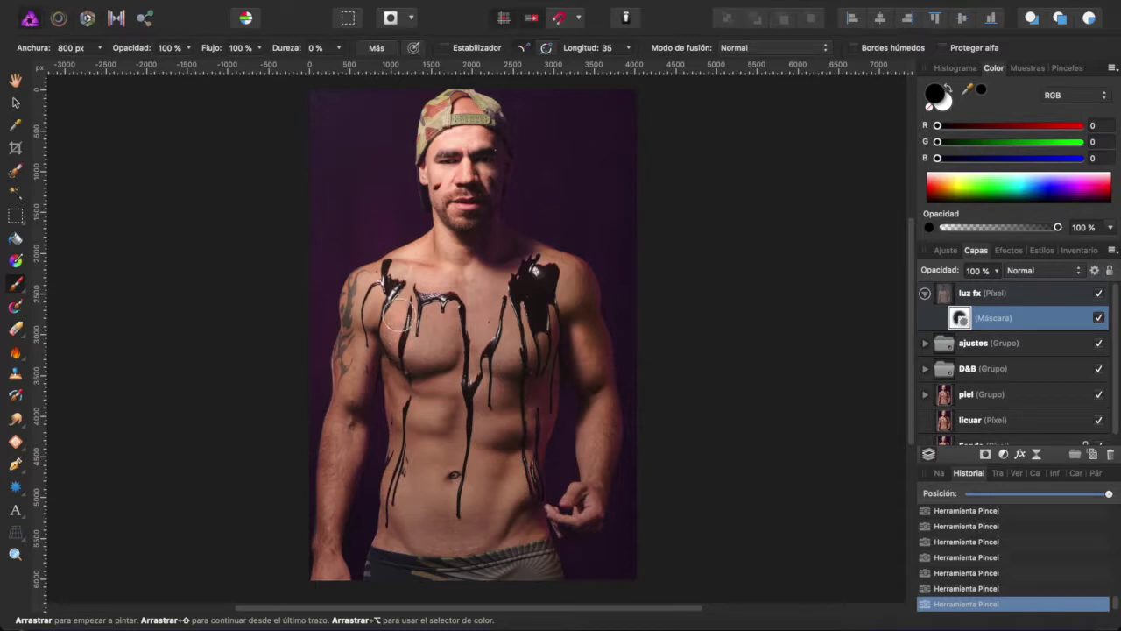
click(99, 48)
drag(105, 67, 139, 68)
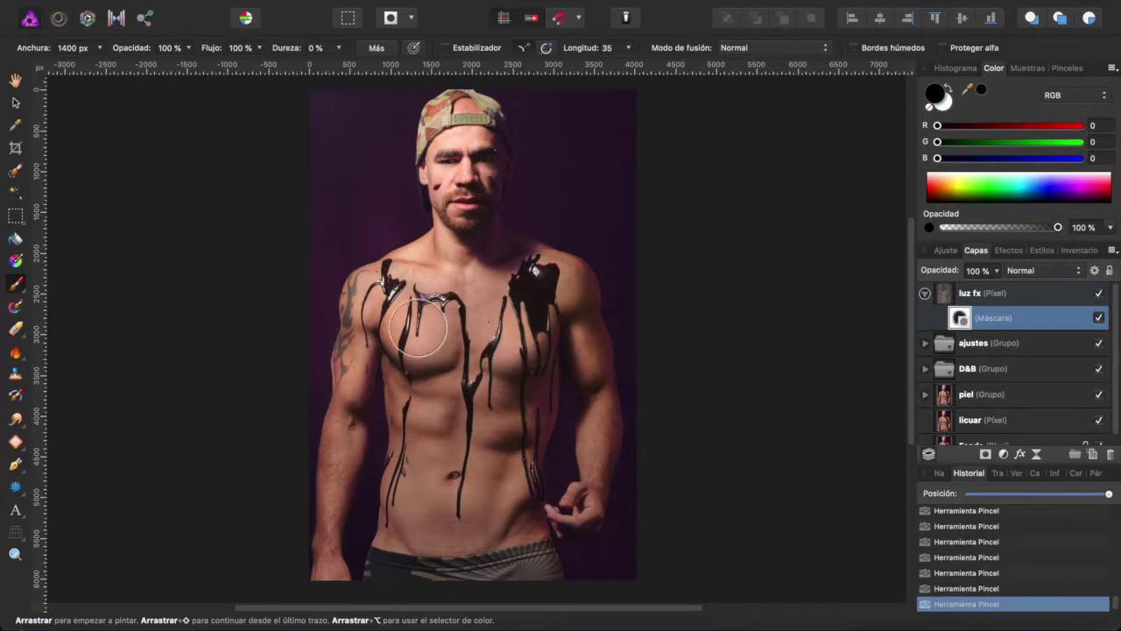
key(x)
key(h)
Step: Compare the result with the mask toggled, then add an empty pixel layer above luz fx
click(1099, 318)
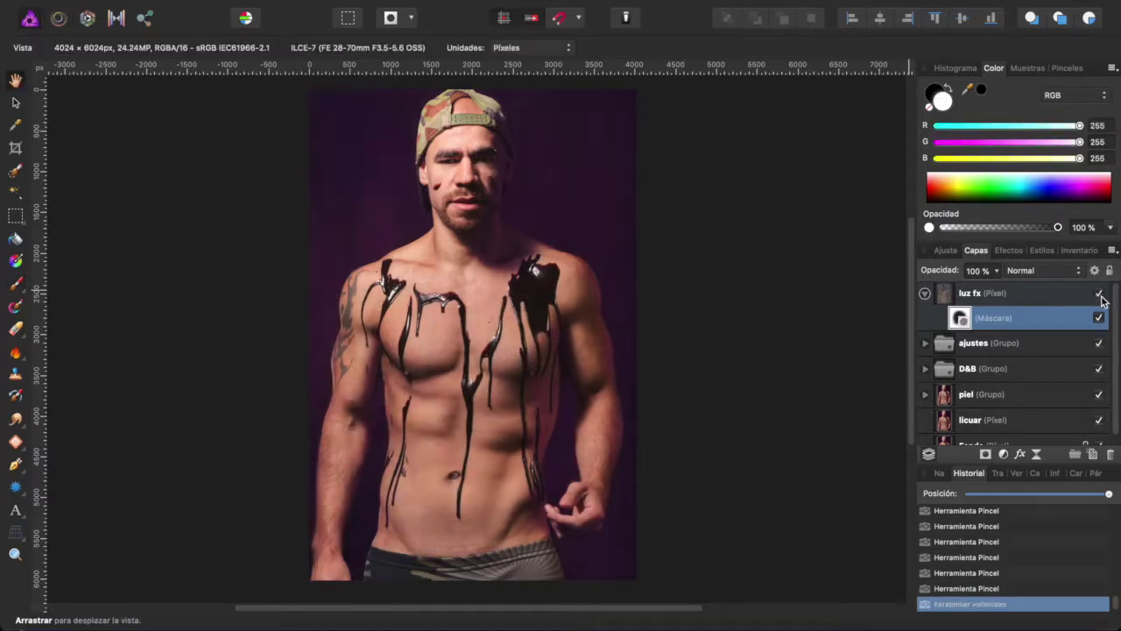
click(1099, 319)
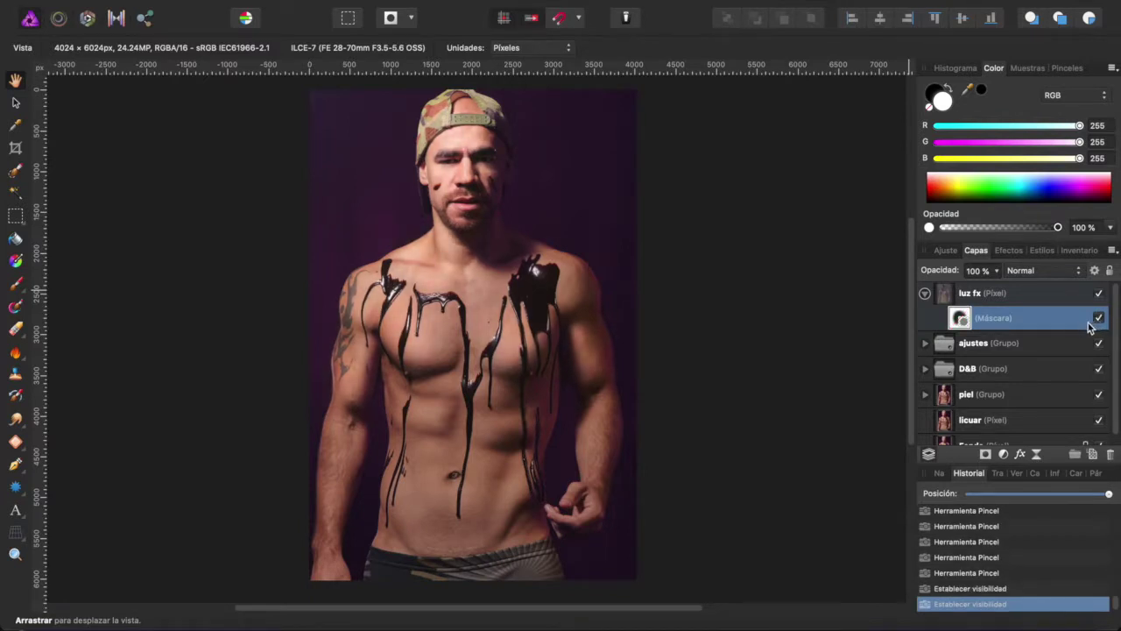
click(1004, 298)
click(1092, 453)
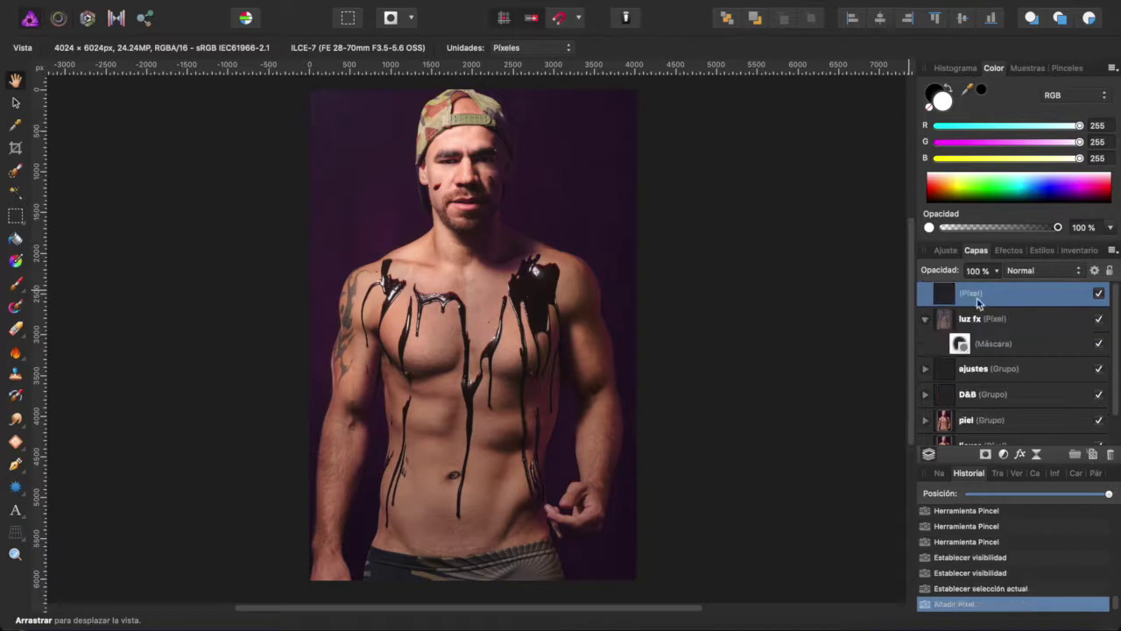
Step: Name the new layer 'recorte' and paint a 4096 px white dab over the face
double_click(975, 297)
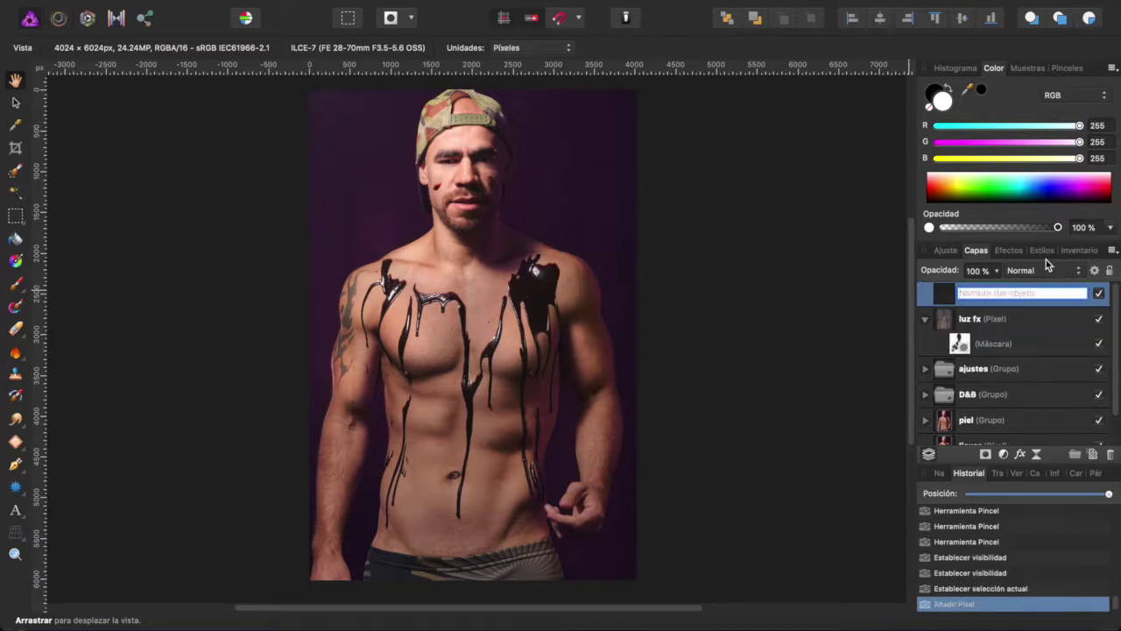
text(recorte)
key(Return)
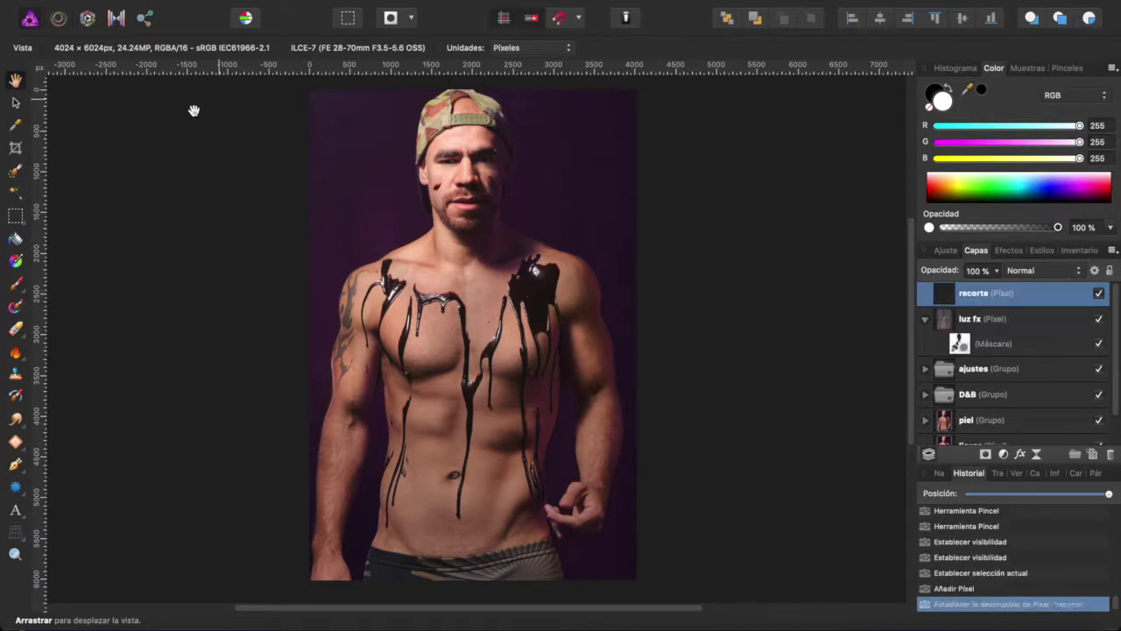
click(19, 282)
click(99, 47)
drag(126, 70, 156, 68)
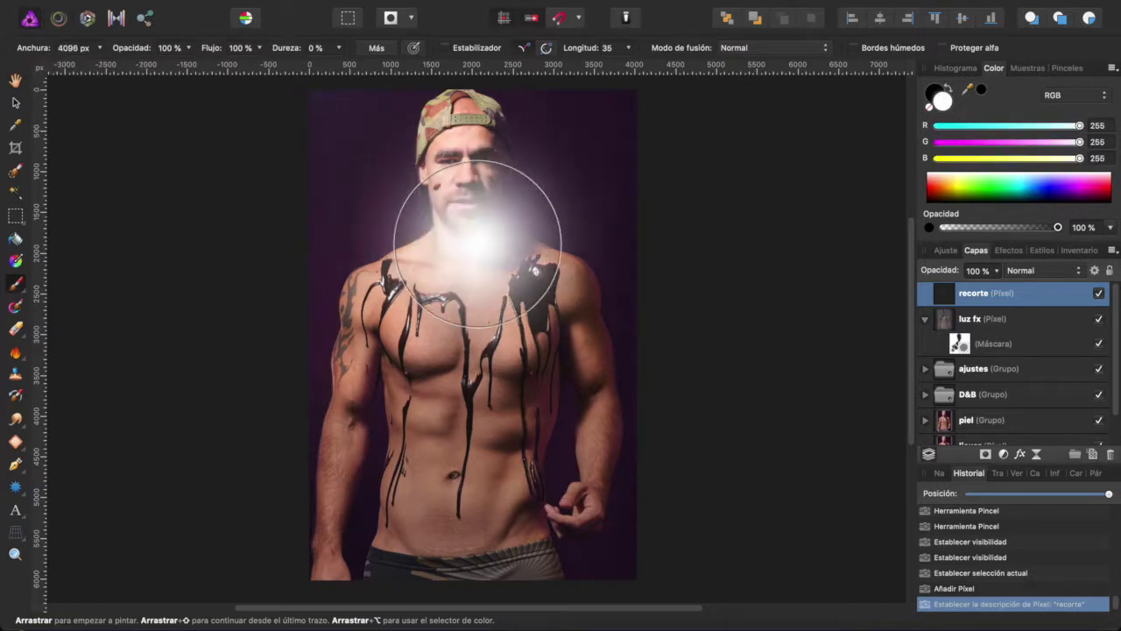
click(477, 243)
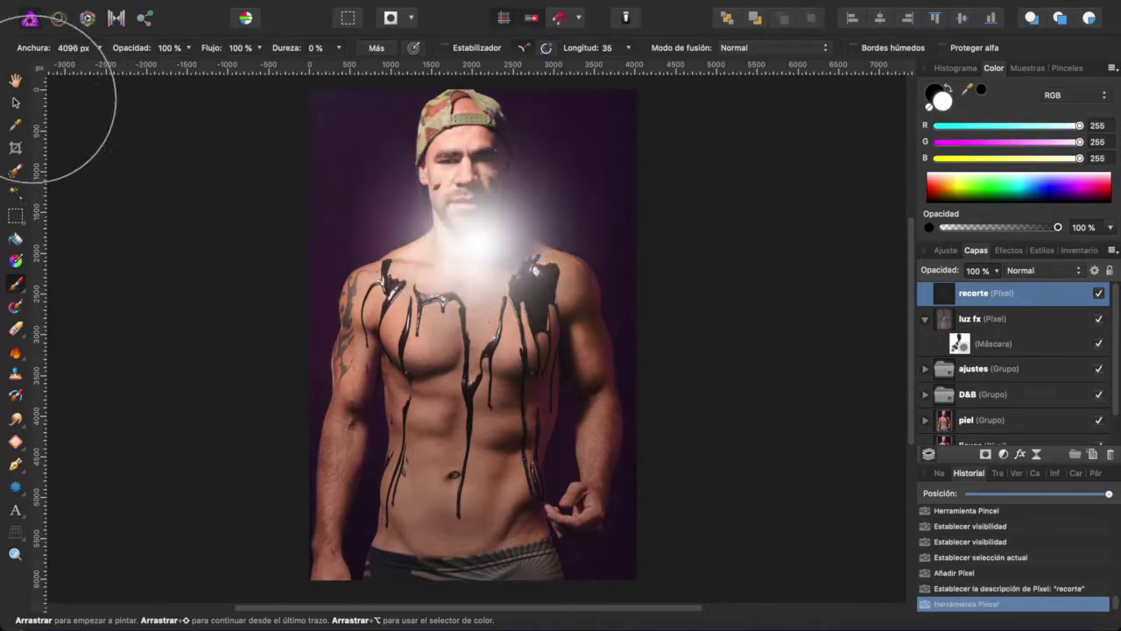
Step: Scale the white glow up with the Move tool and position it over the photo
click(16, 103)
key(ctrl+minus)
key(ctrl+minus)
mouse_move(431, 291)
mouse_down()
mouse_move(235, 156)
mouse_move(210, 76)
mouse_up()
drag(533, 390, 678, 532)
mouse_move(568, 399)
mouse_down()
mouse_move(539, 363)
mouse_move(533, 380)
mouse_move(521, 379)
mouse_up()
scroll(453, 317, up, 2)
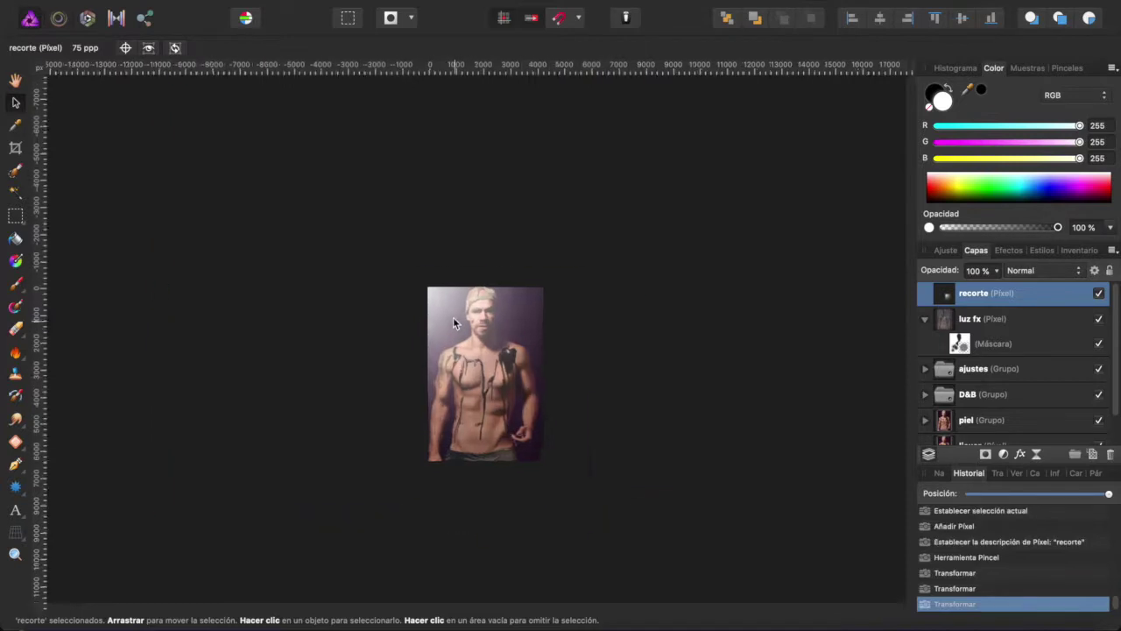
scroll(453, 317, up, 5)
scroll(581, 392, down, 3)
scroll(581, 392, right, 3)
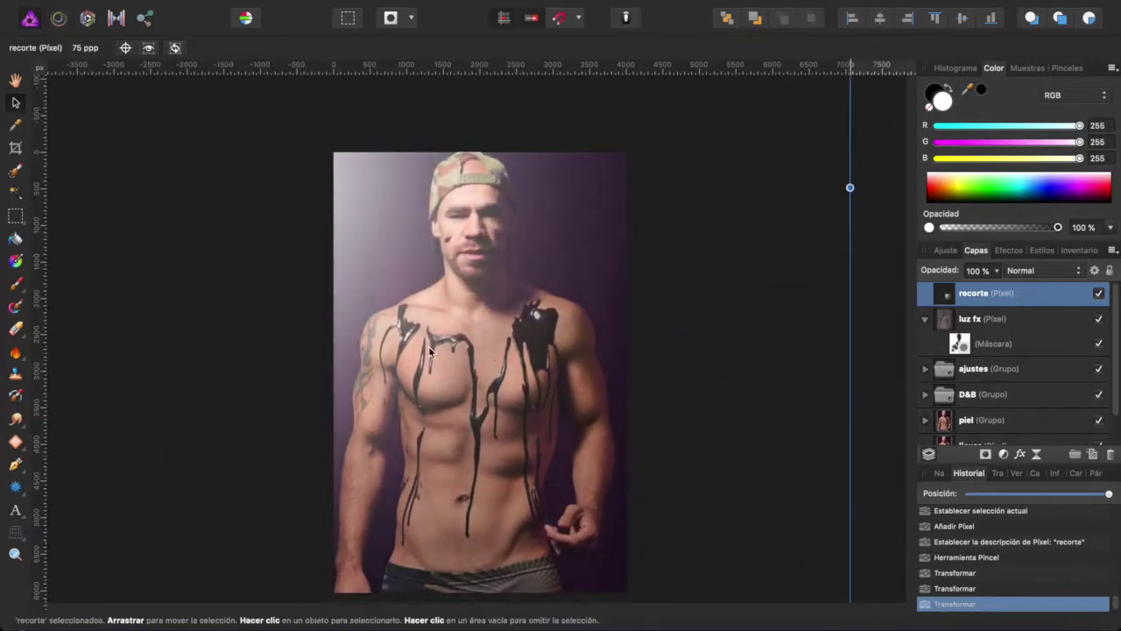
drag(421, 303, 436, 301)
Step: Set the recorte glow to 17% opacity, then merge all visible layers into a new layer
key(h)
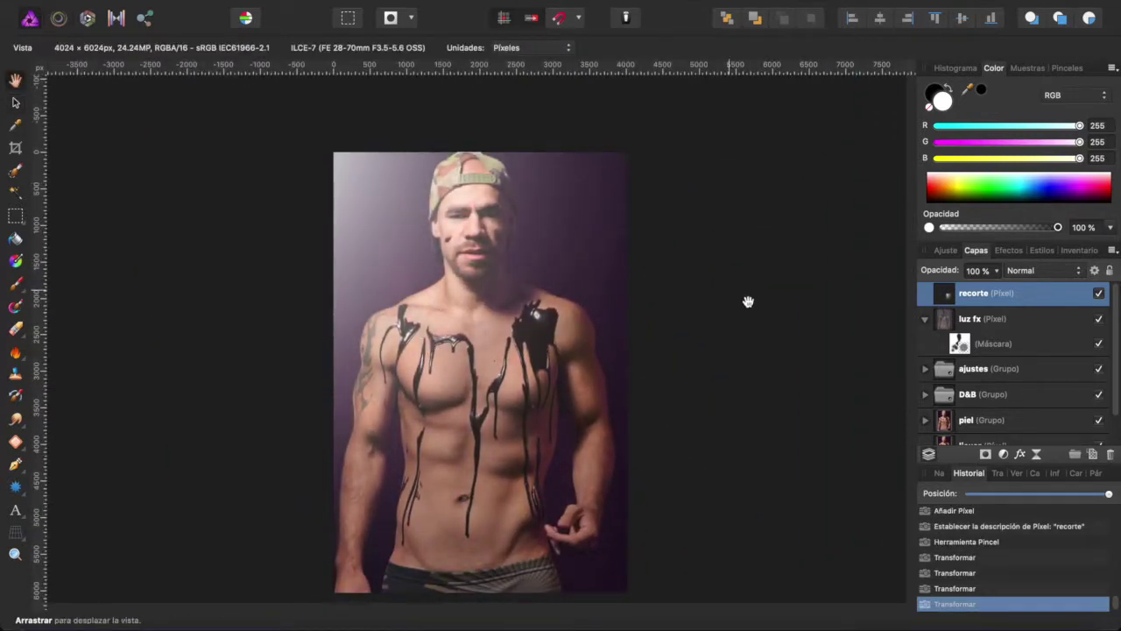
drag(996, 288, 898, 291)
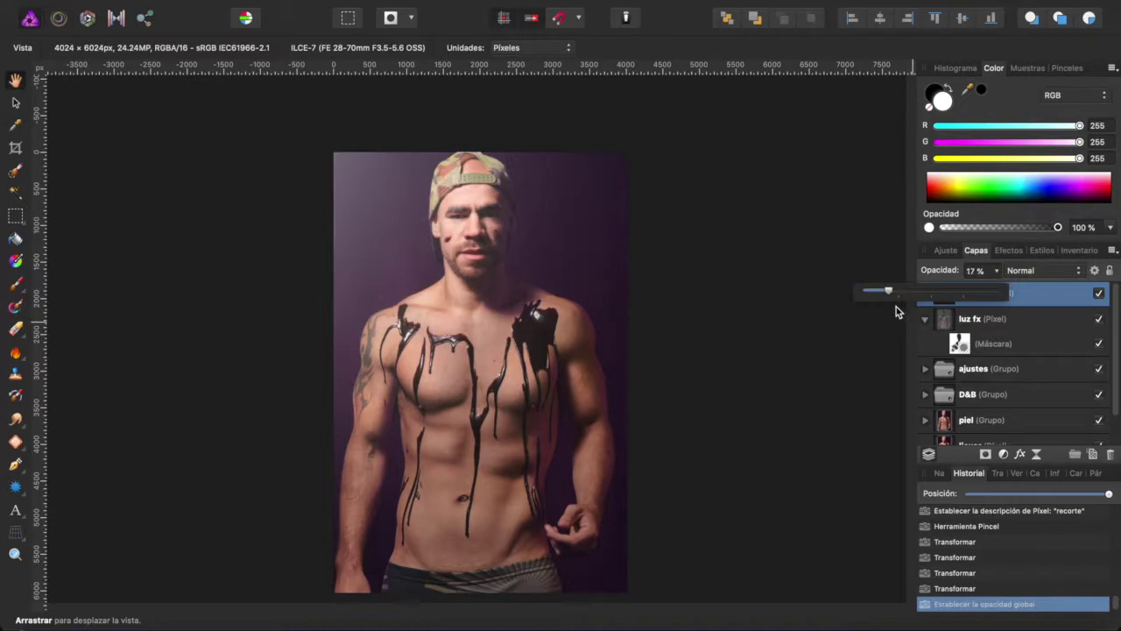
click(1097, 296)
click(1097, 296)
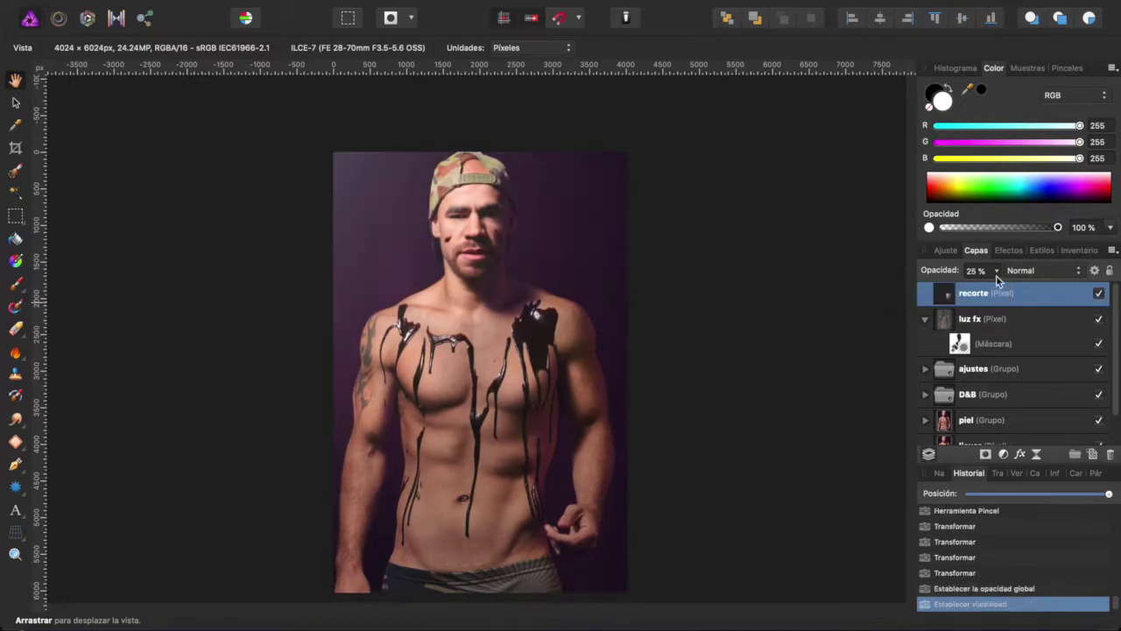
drag(996, 279, 986, 293)
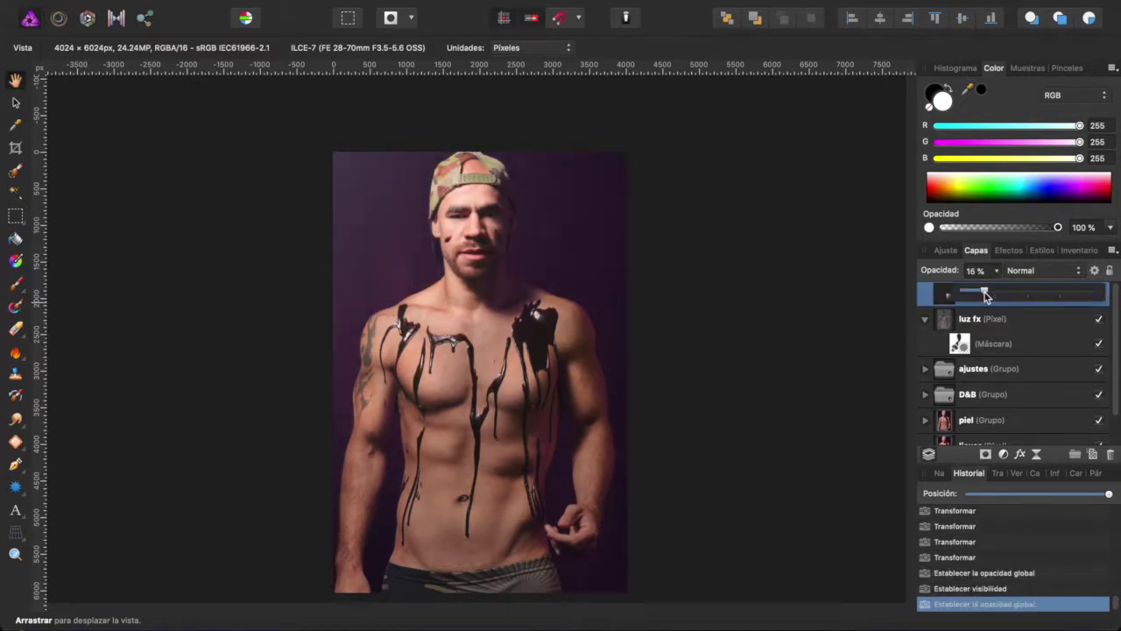
drag(985, 296, 988, 296)
scroll(809, 358, up, 1)
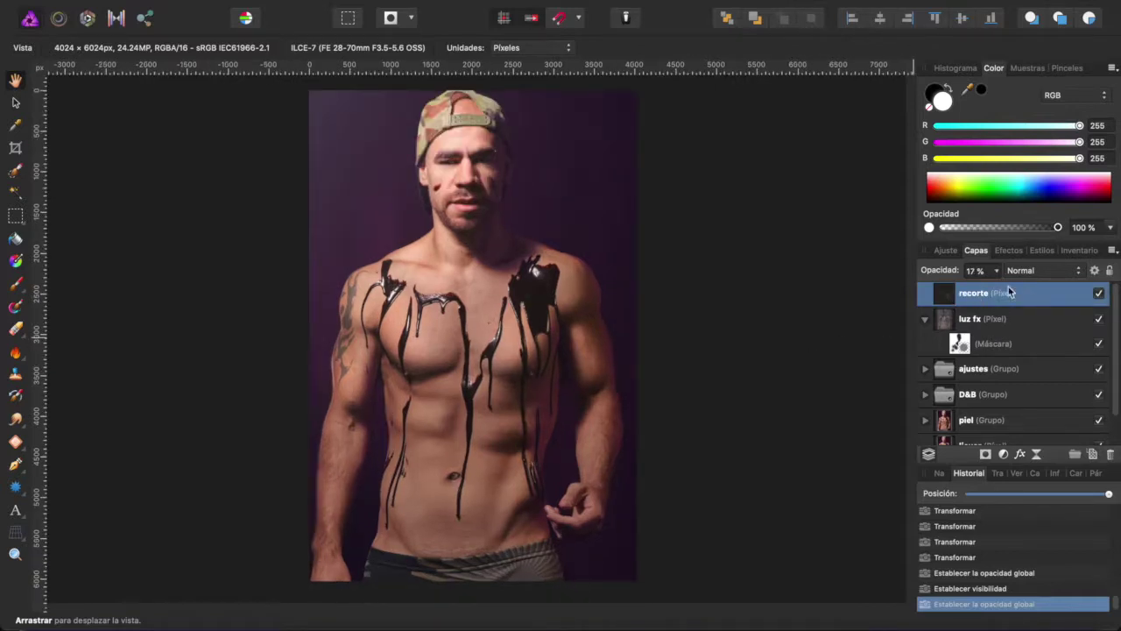
click(1098, 294)
click(1100, 295)
click(1099, 295)
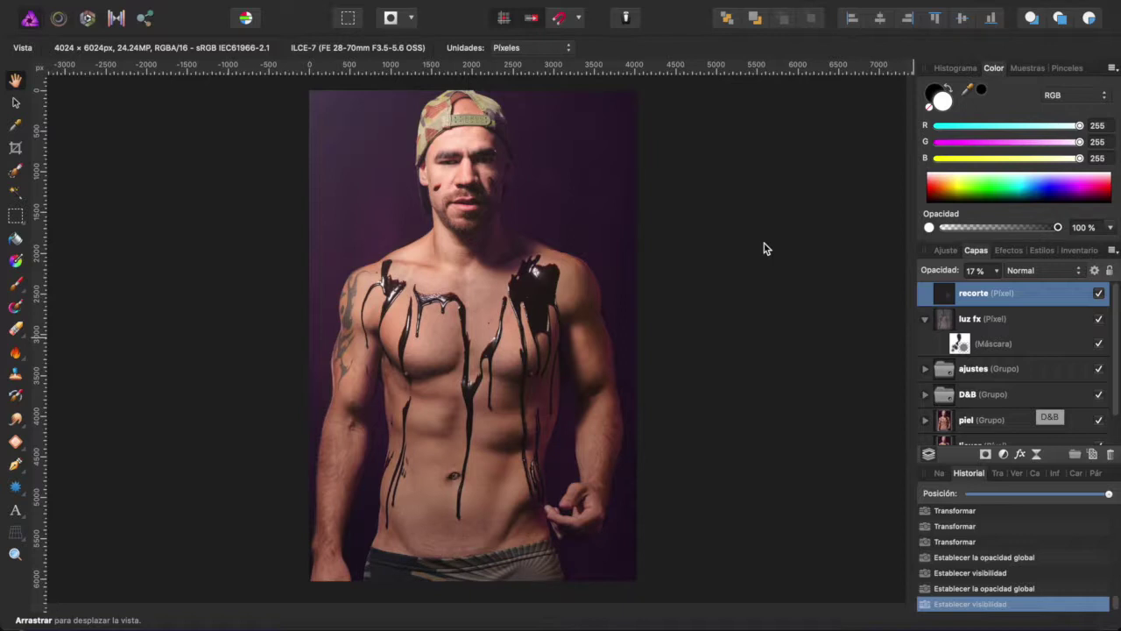
key(super+shift+n)
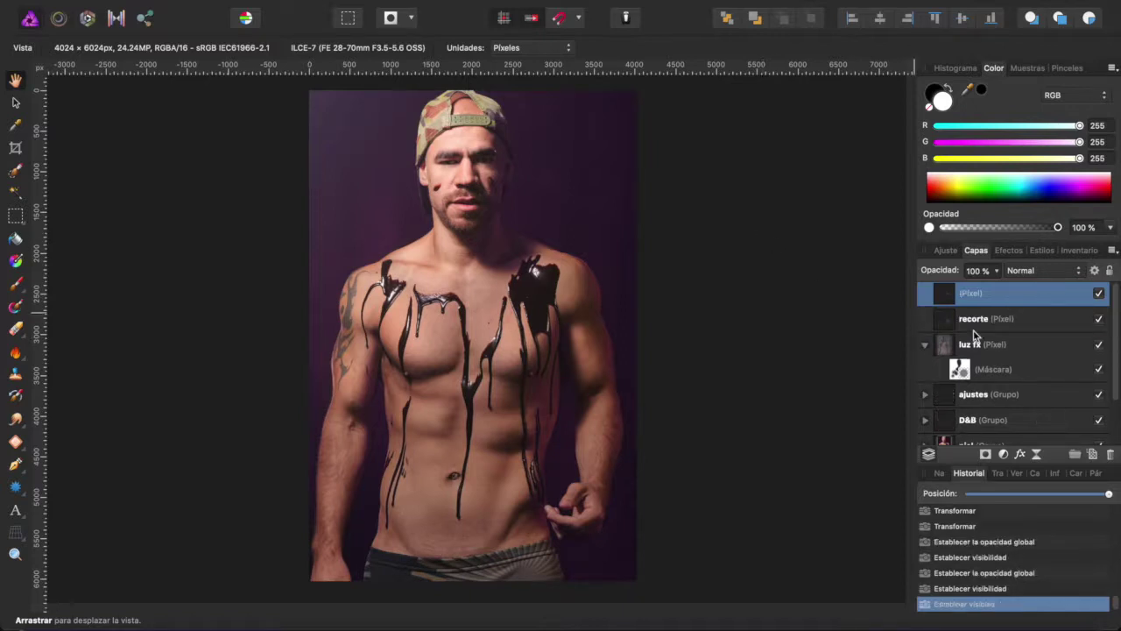
Step: Rename the merged top layer 'FINAL' and untick visibility on every layer below it
double_click(972, 295)
text(FINAL)
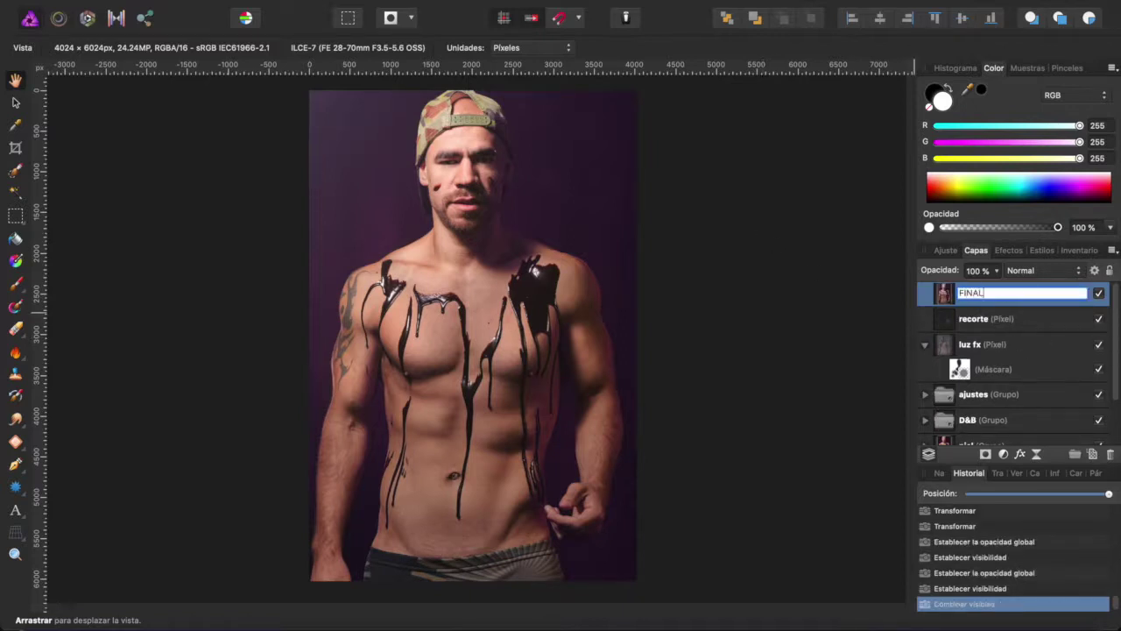
click(988, 332)
click(1099, 344)
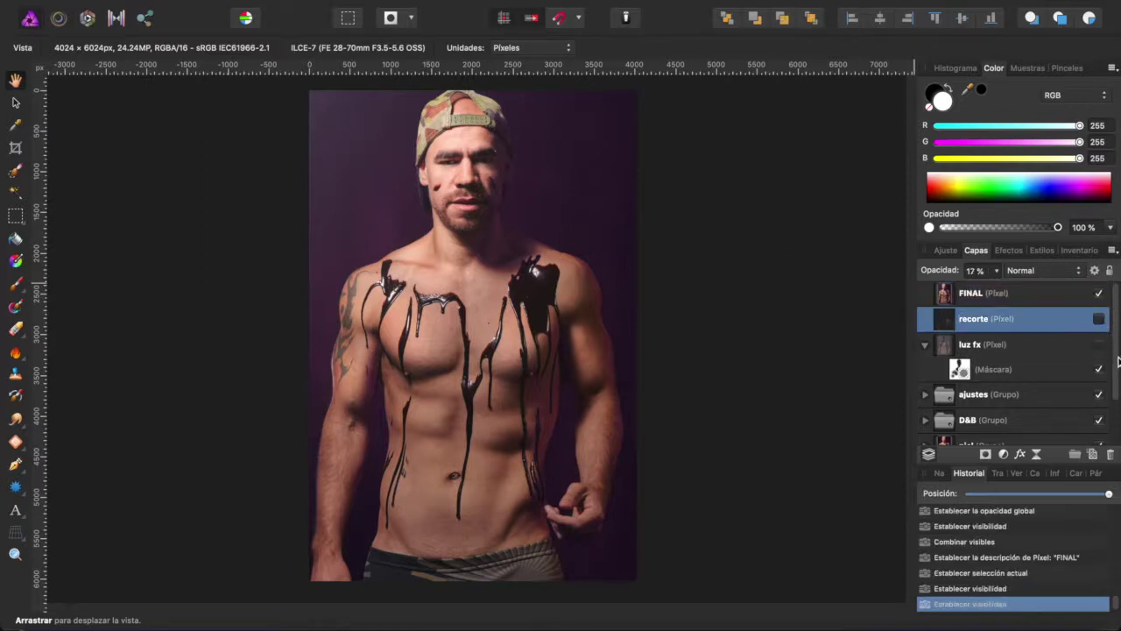
scroll(1106, 368, down, 3)
click(1099, 382)
scroll(1105, 368, up, 3)
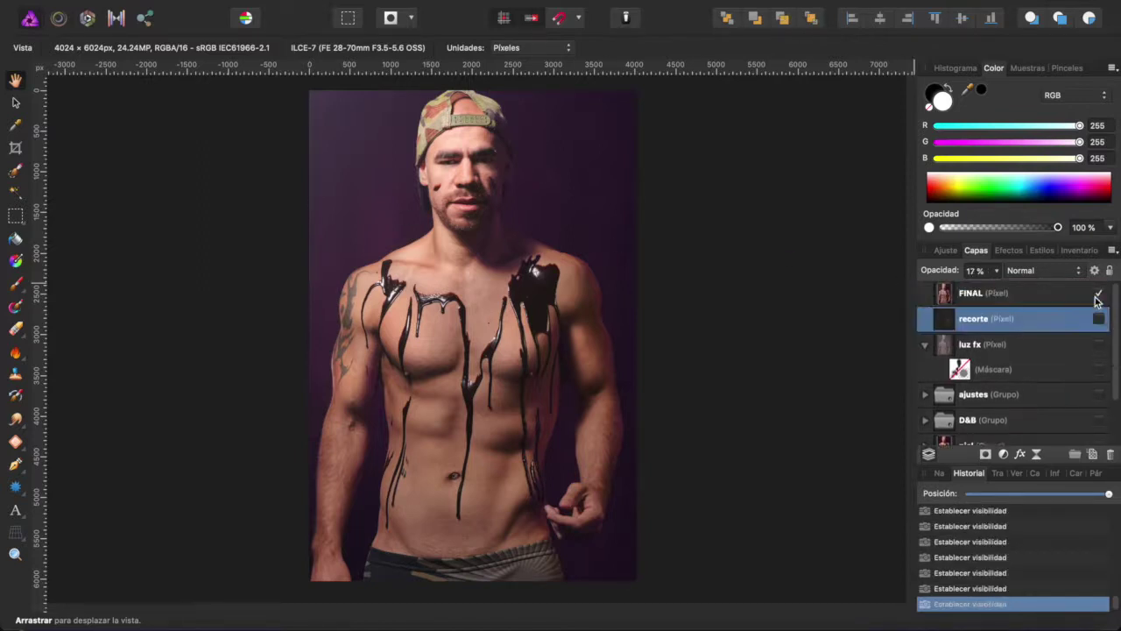
click(1100, 294)
click(1101, 298)
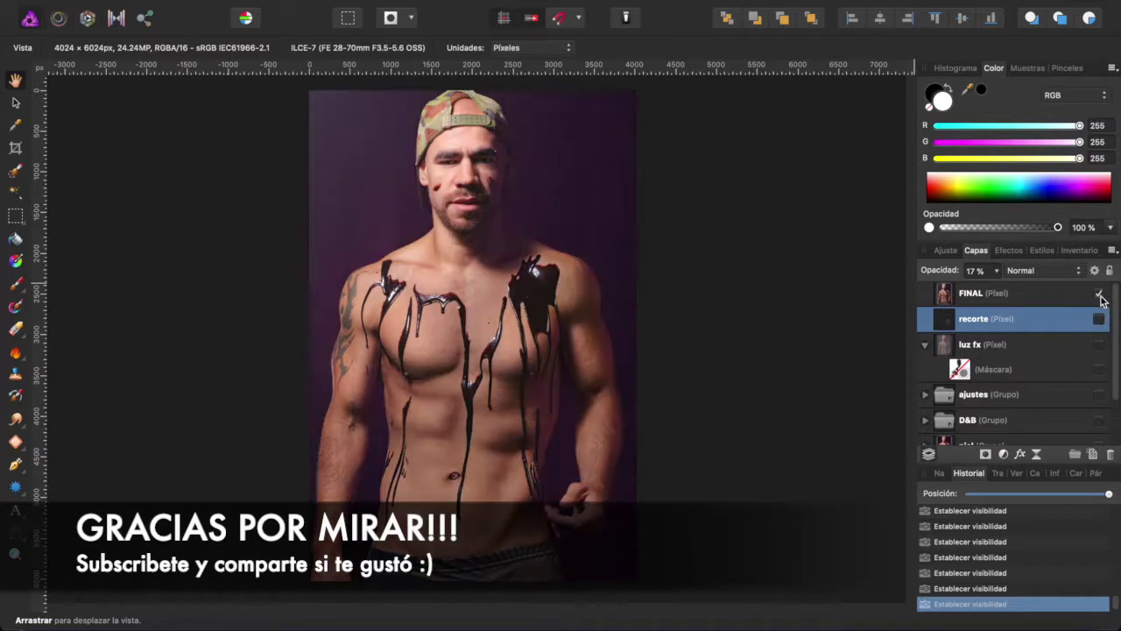
click(1100, 296)
click(1100, 296)
click(1100, 296)
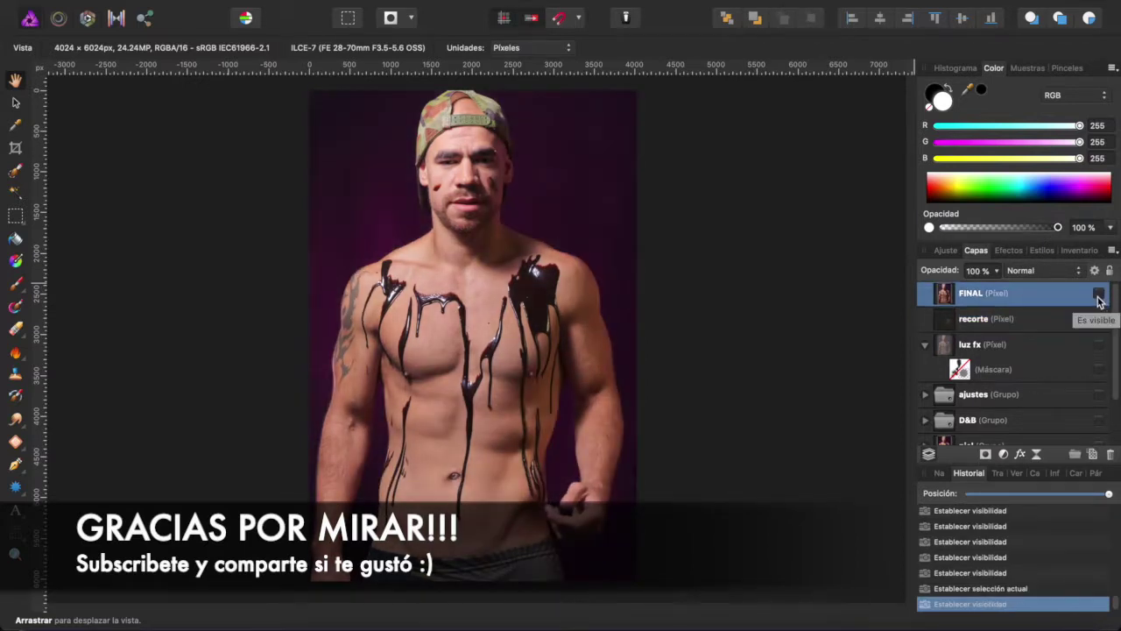
click(1100, 298)
click(1100, 296)
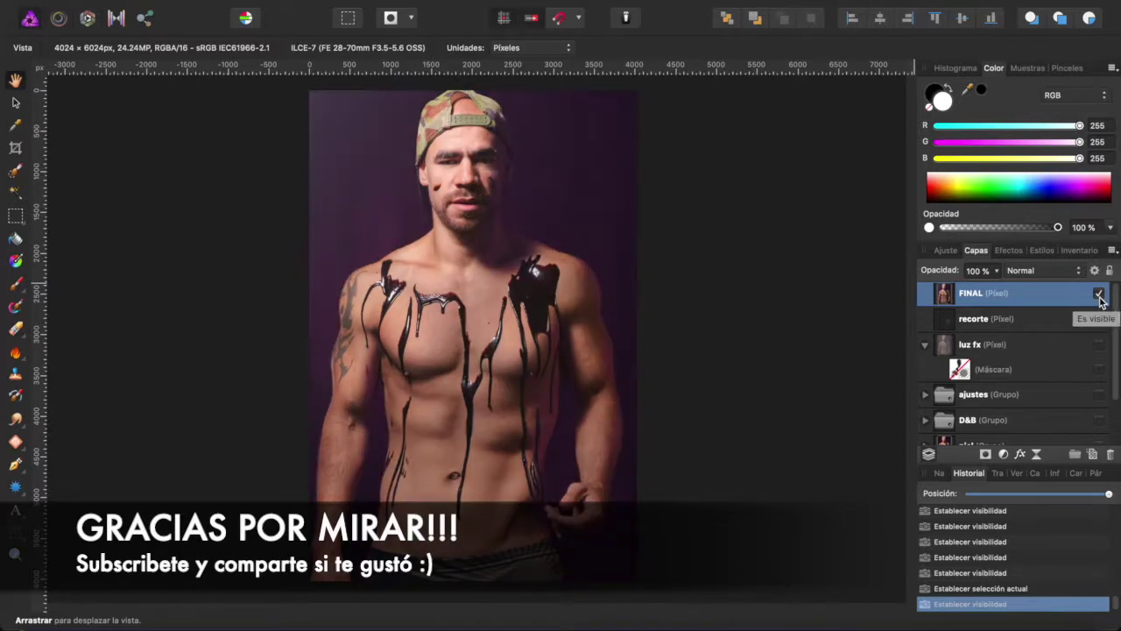